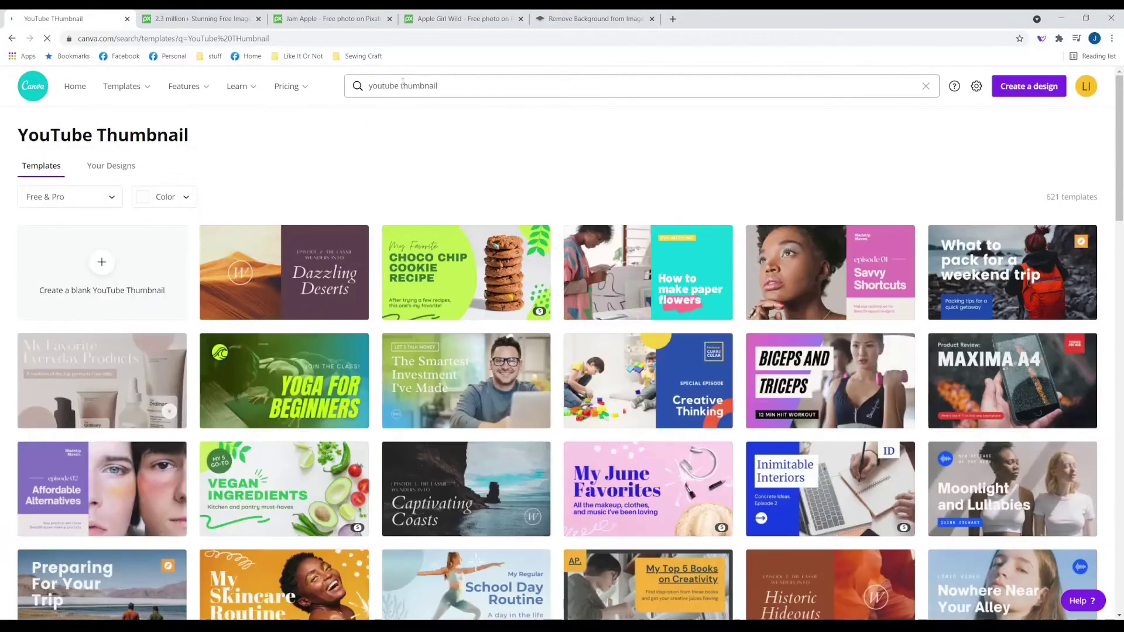
# Step: Create a blank YouTube Thumbnail design
pyautogui.click(403, 85)
pyautogui.write('Facebook')
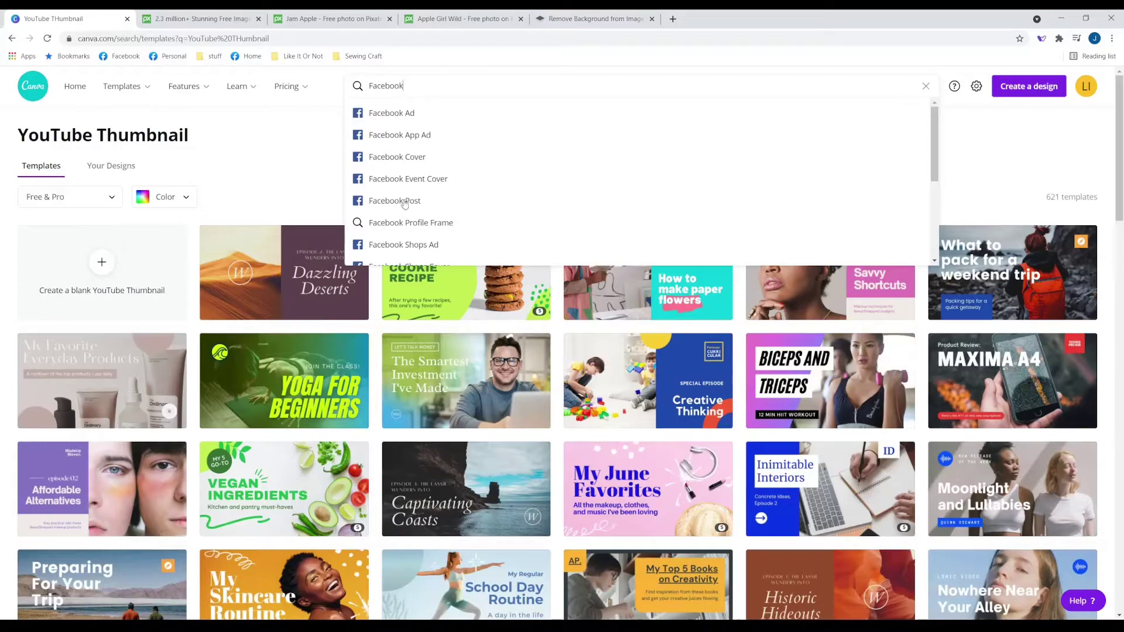
pyautogui.click(100, 262)
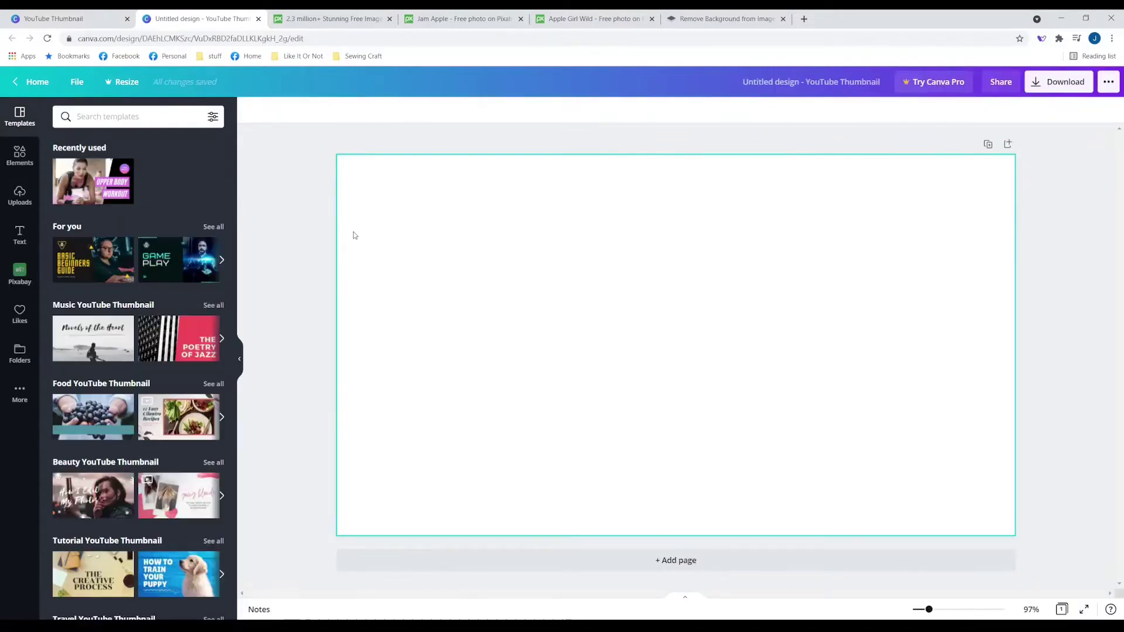
# Step: Open the uploaded images and view the available upload sources
pyautogui.click(20, 193)
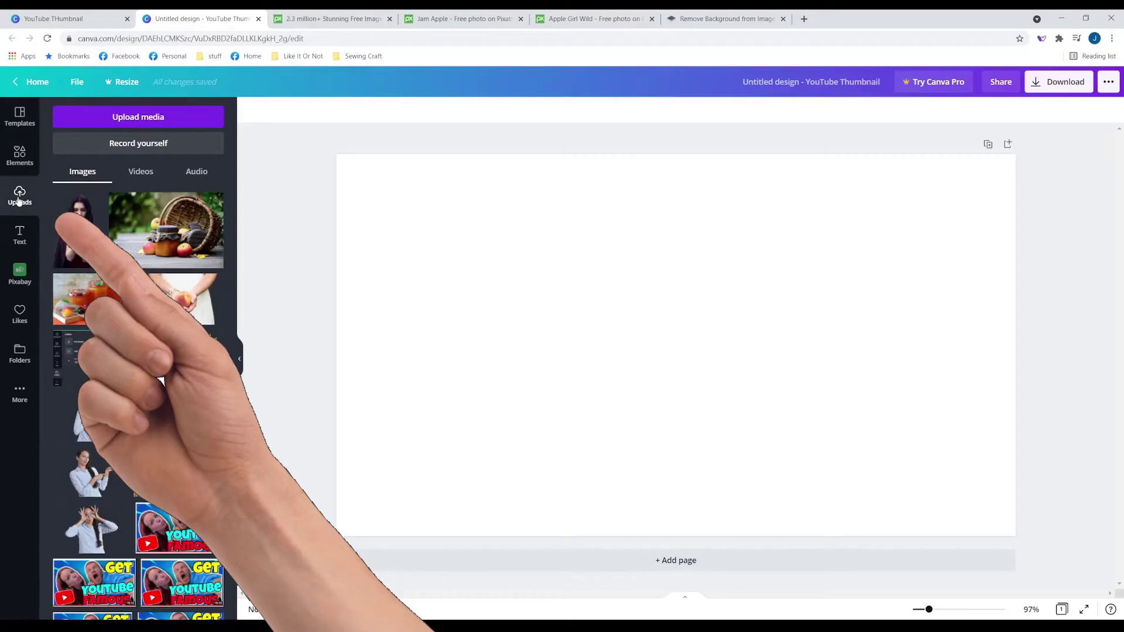
pyautogui.click(116, 117)
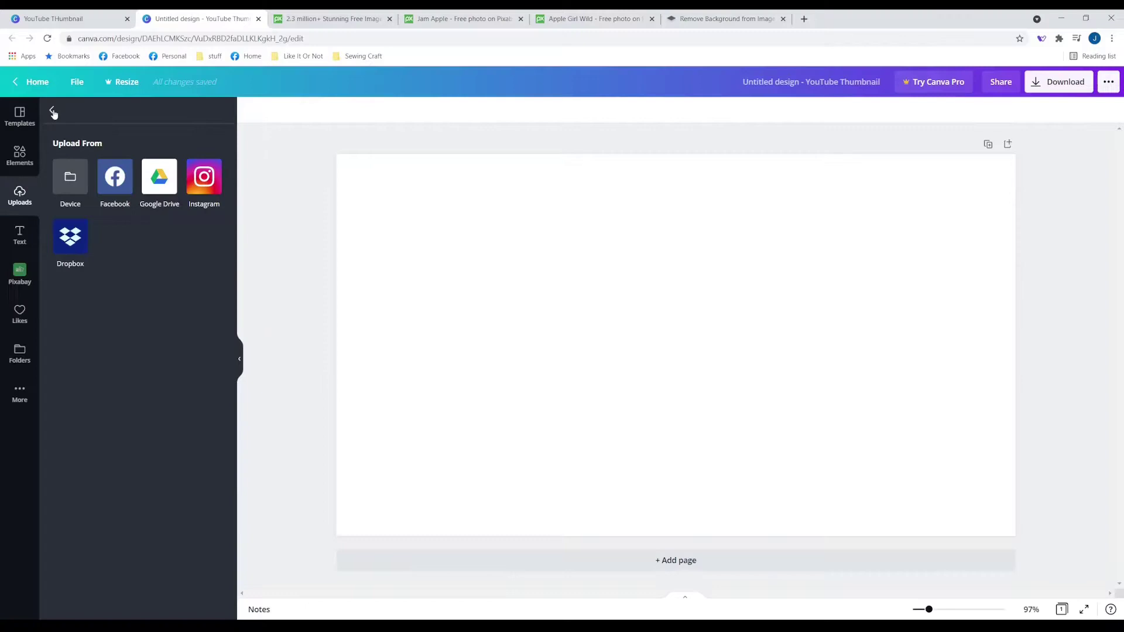
pyautogui.click(71, 95)
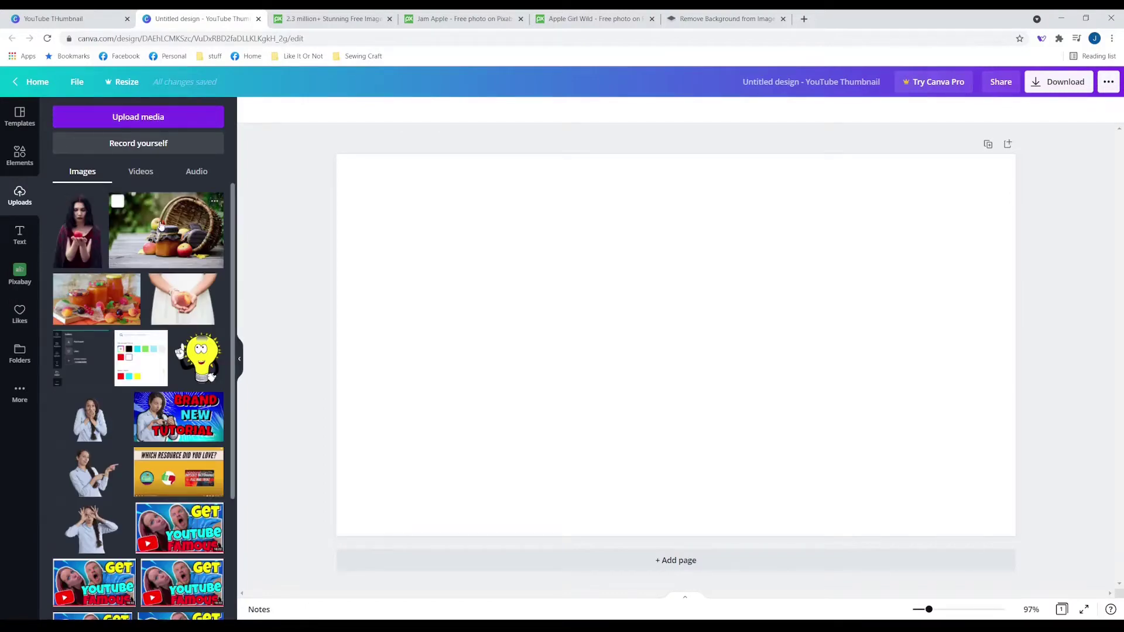
# Step: View the file options of the uploaded jam-and-apples basket photo
pyautogui.click(94, 202)
pyautogui.press('Escape')
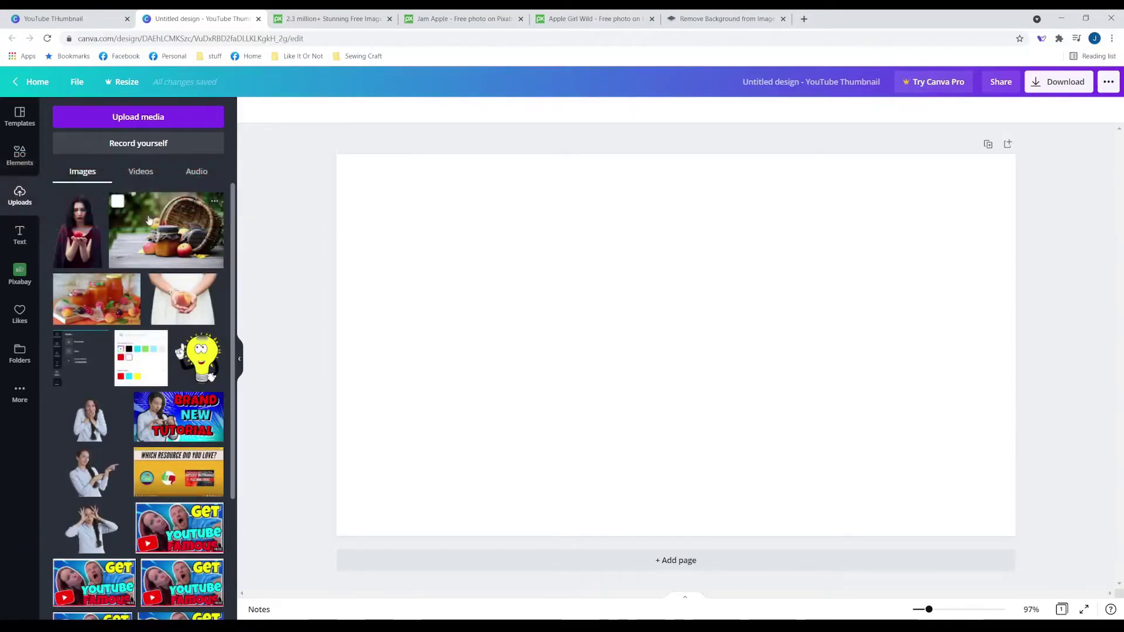
pyautogui.click(214, 201)
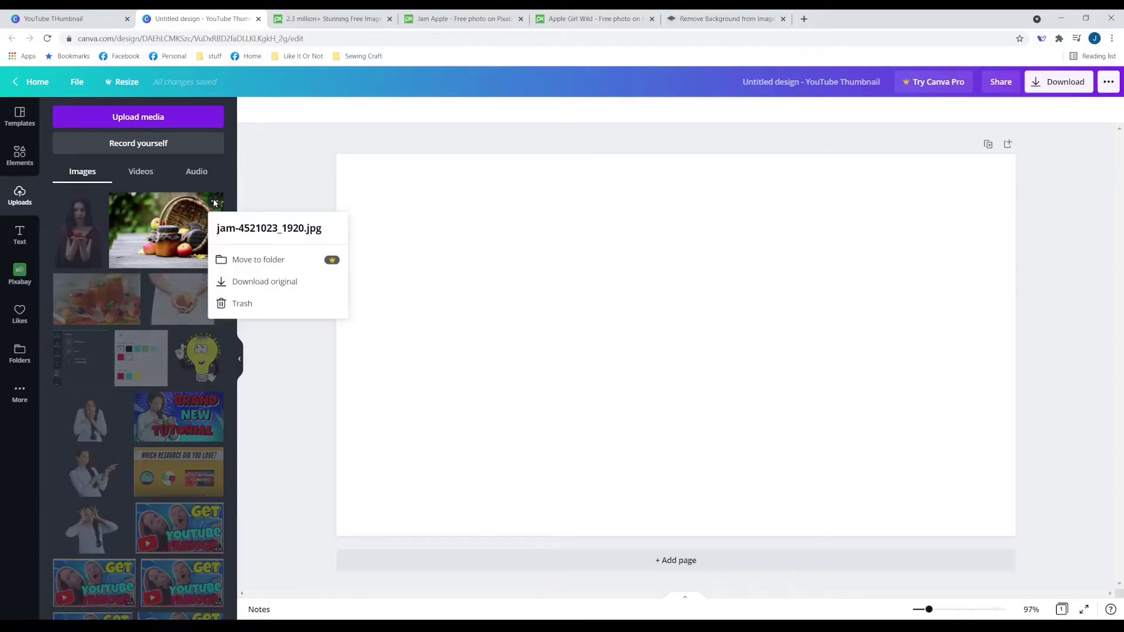
pyautogui.click(170, 213)
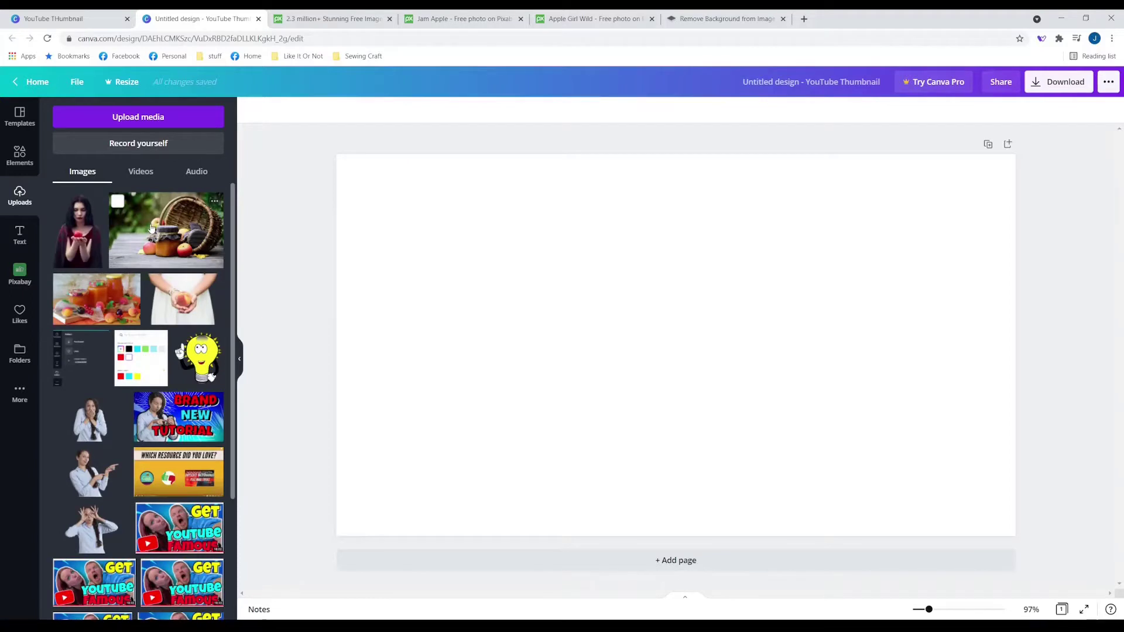
# Step: Place the uploaded jam-and-apples basket photo on the page and select it
pyautogui.click(152, 228)
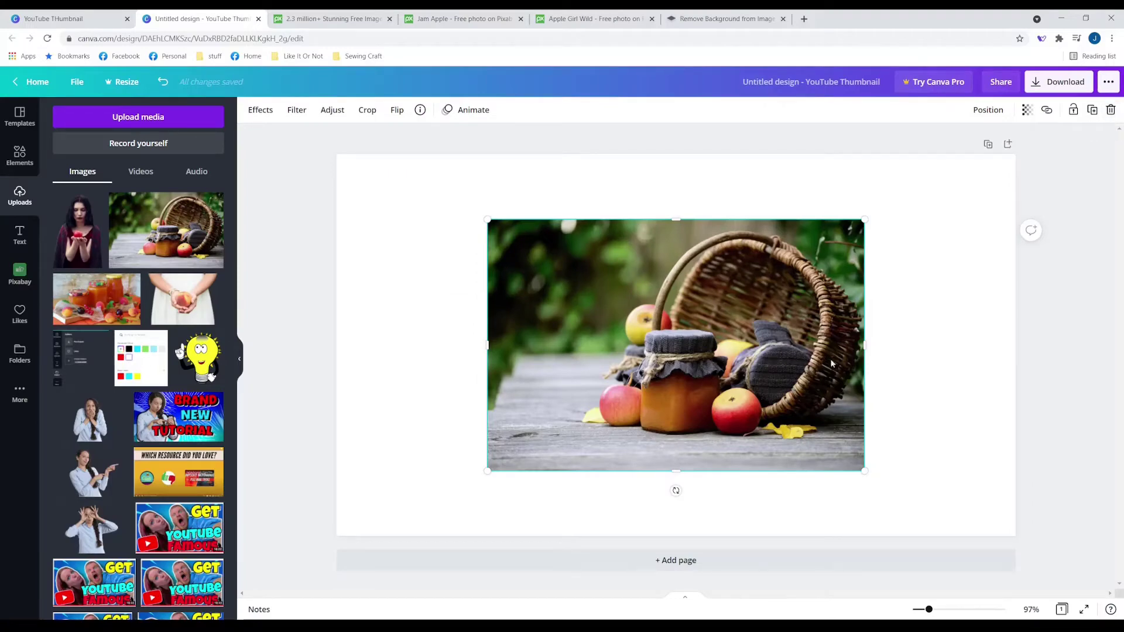
pyautogui.click(937, 342)
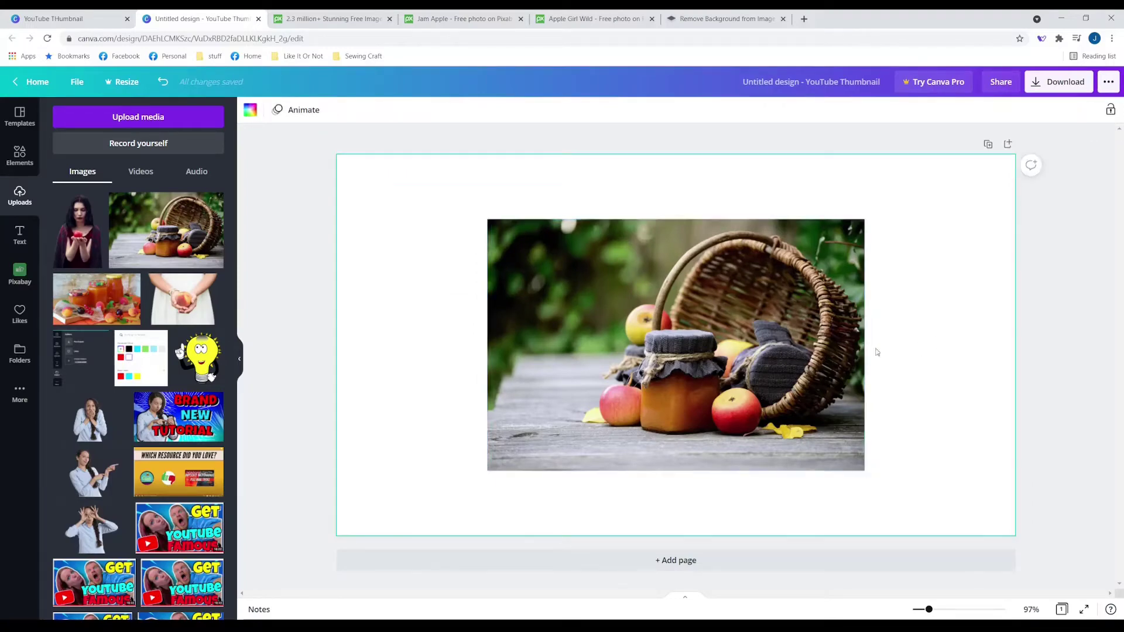
pyautogui.click(747, 342)
pyautogui.click(904, 334)
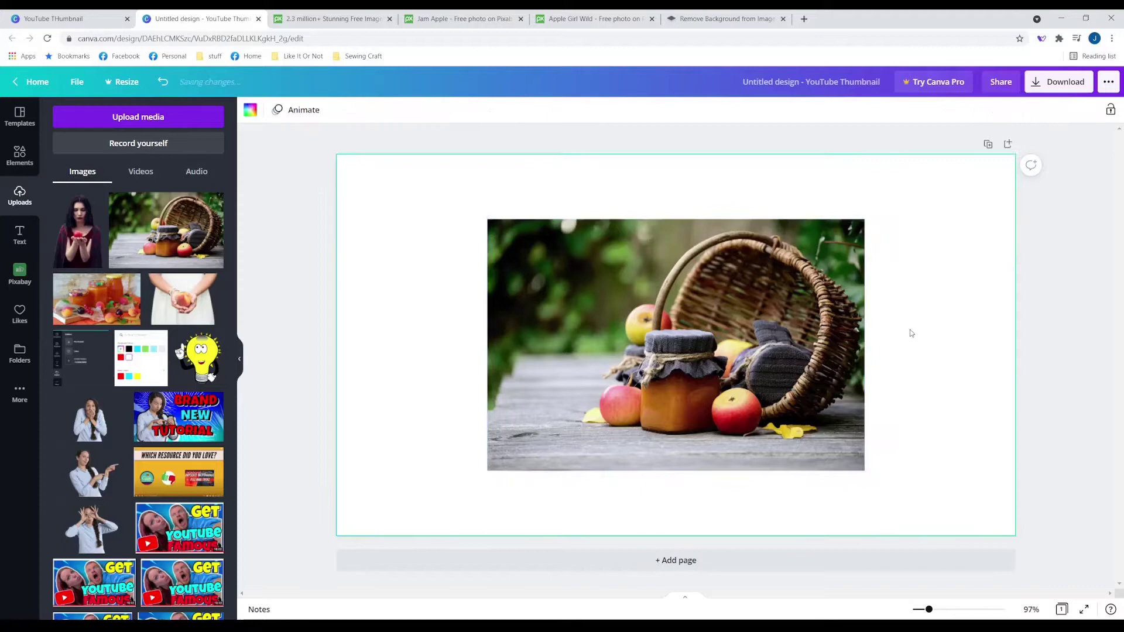
pyautogui.click(787, 338)
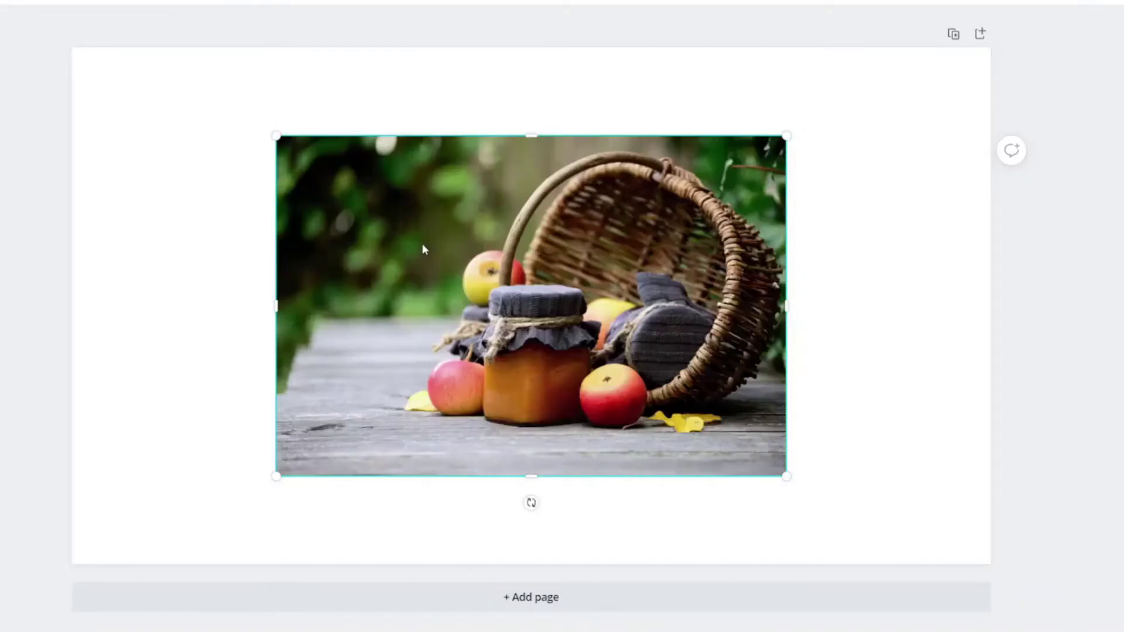
# Step: Set the jam-and-apples basket photo as the page background
pyautogui.rightClick(424, 249)
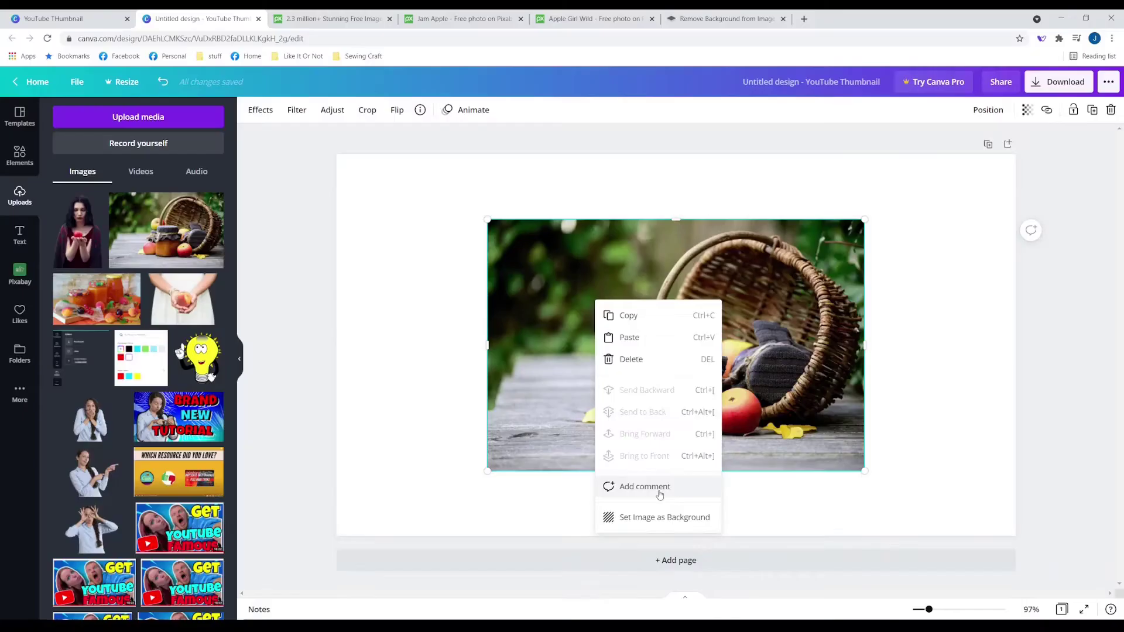
pyautogui.click(564, 485)
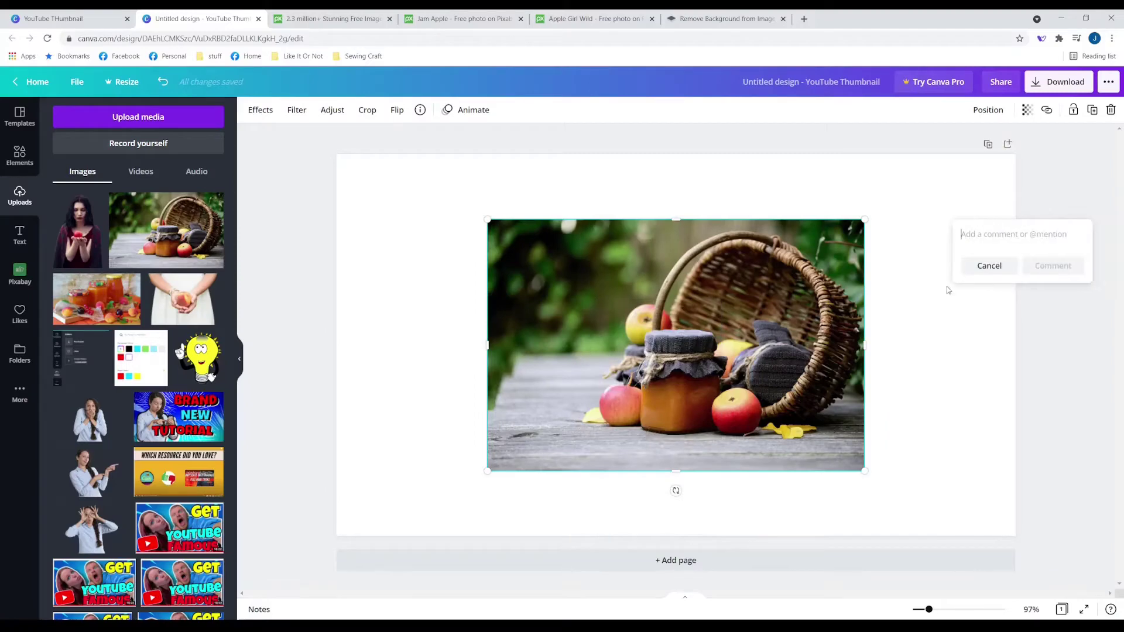
pyautogui.click(983, 273)
pyautogui.rightClick(768, 345)
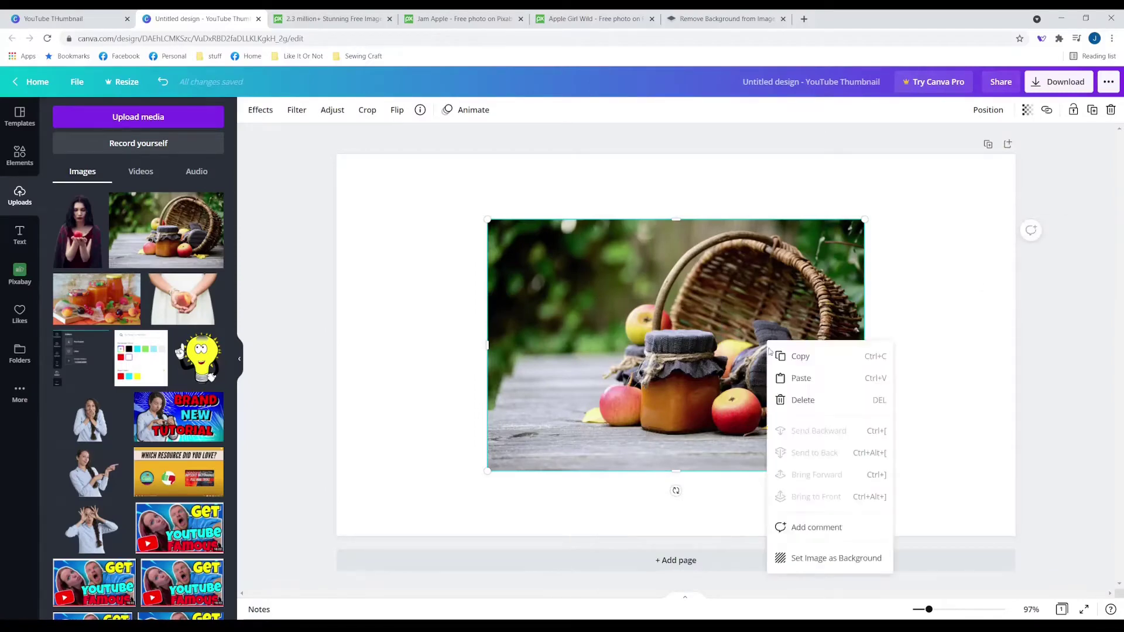
pyautogui.click(805, 560)
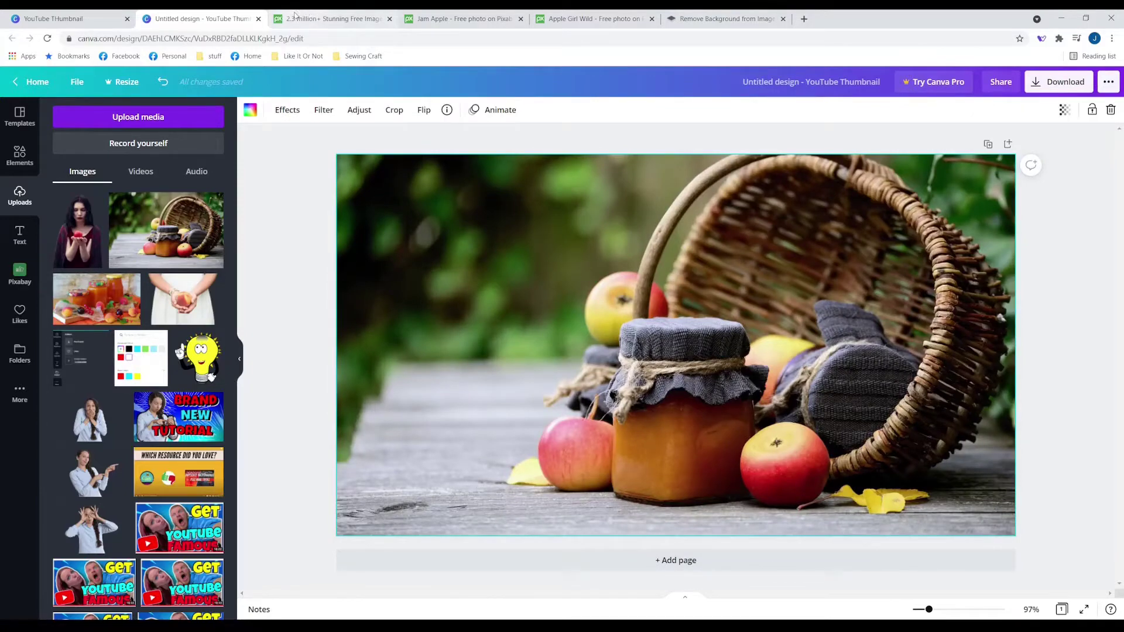
# Step: Add the uploaded cut-out of the woman holding an apple, place it on the page's left side and enlarge it to nearly full page height
pyautogui.click(78, 230)
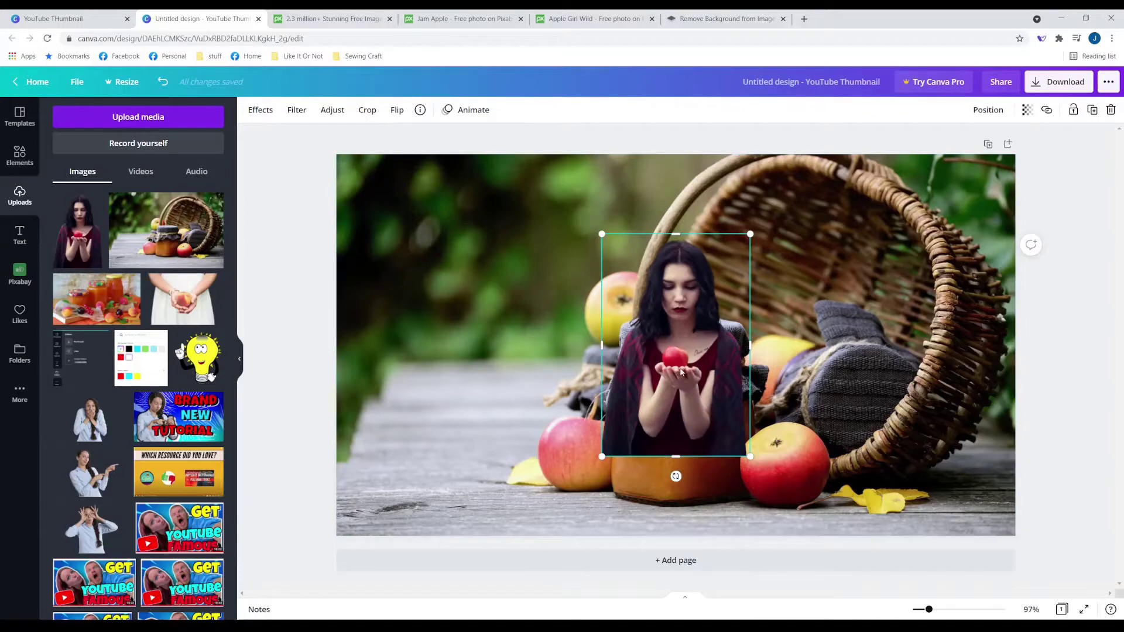
pyautogui.moveTo(681, 372); pyautogui.dragTo(437, 352)
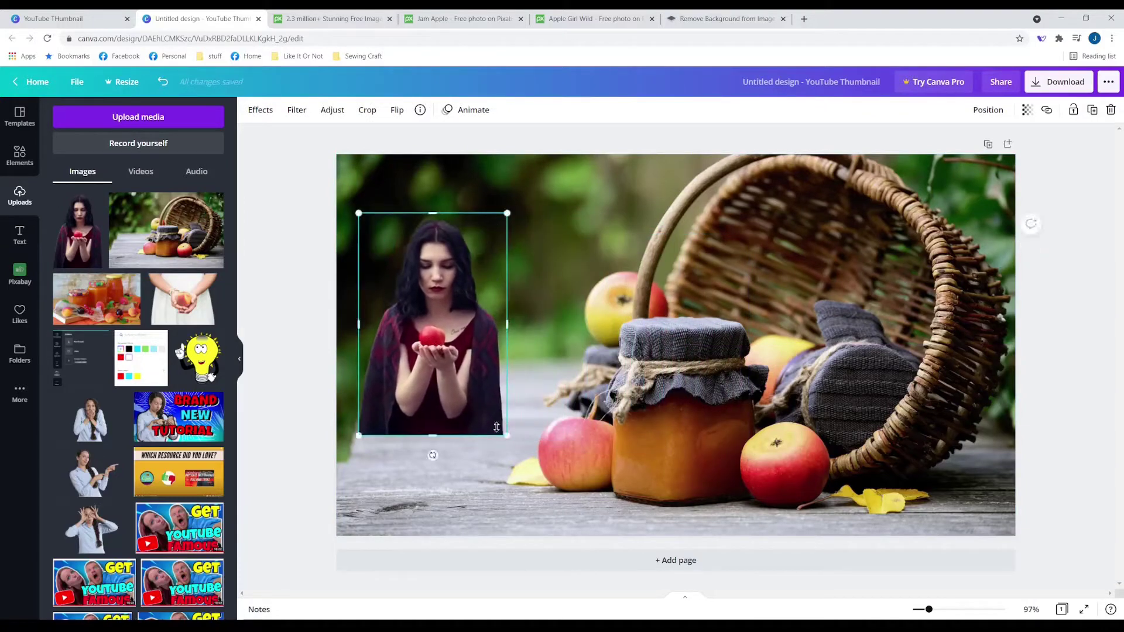
pyautogui.moveTo(514, 446); pyautogui.dragTo(579, 542)
pyautogui.moveTo(577, 214); pyautogui.dragTo(604, 173)
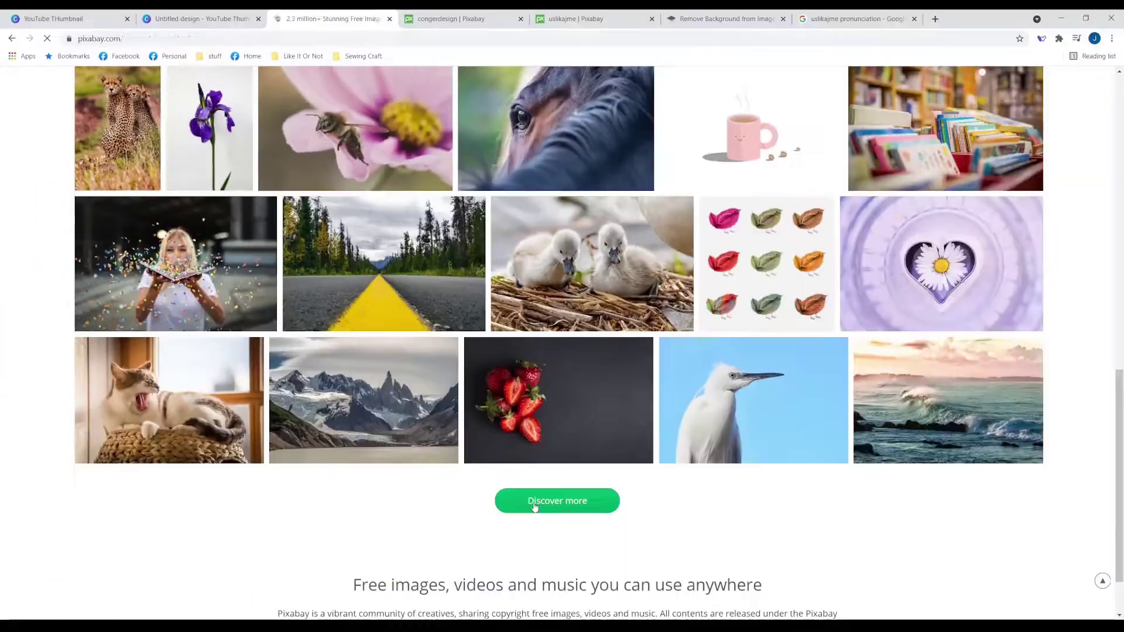
# Step: Browse Pixabay's Editor's Choice images and media type options, and return to the Pixabay home page
pyautogui.click(680, 624)
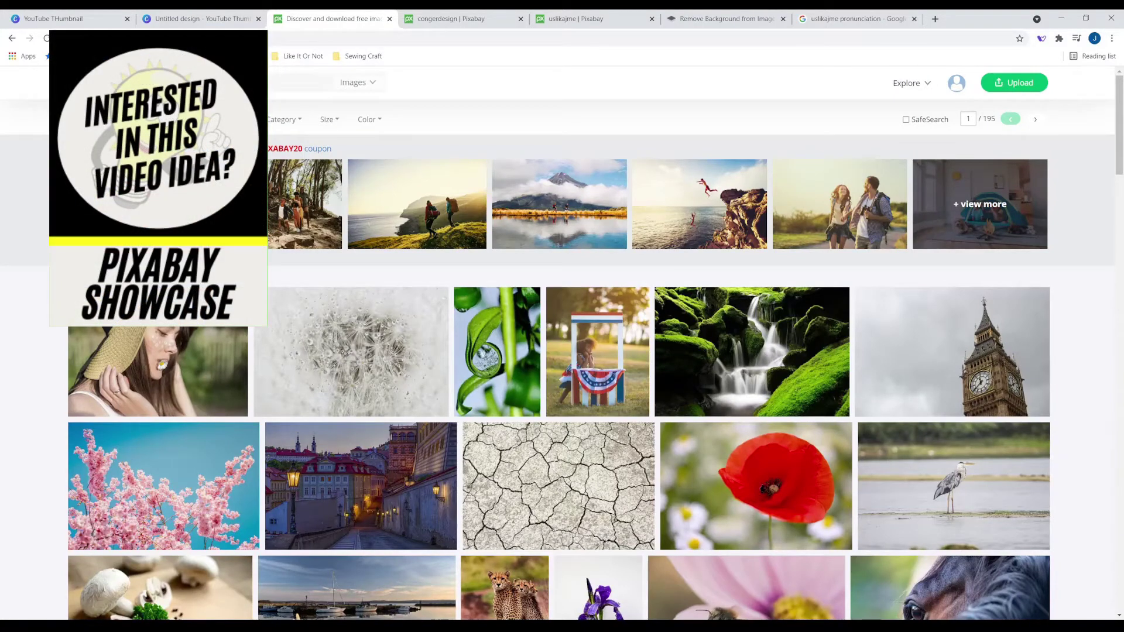
pyautogui.click(362, 85)
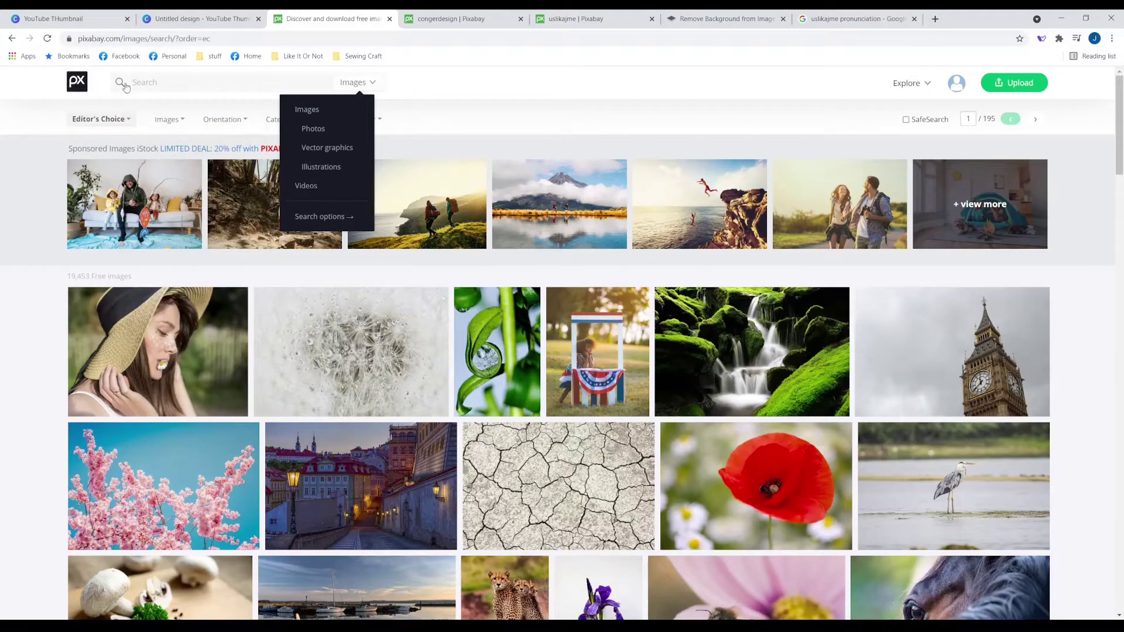
pyautogui.click(175, 40)
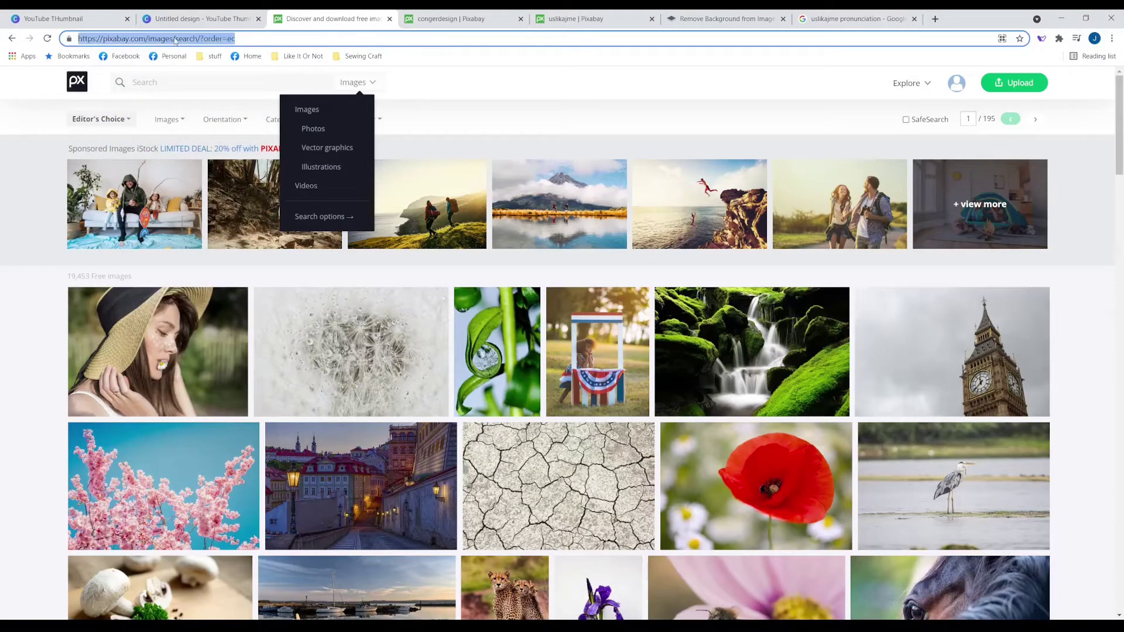
pyautogui.write('pix')
pyautogui.press('Return')
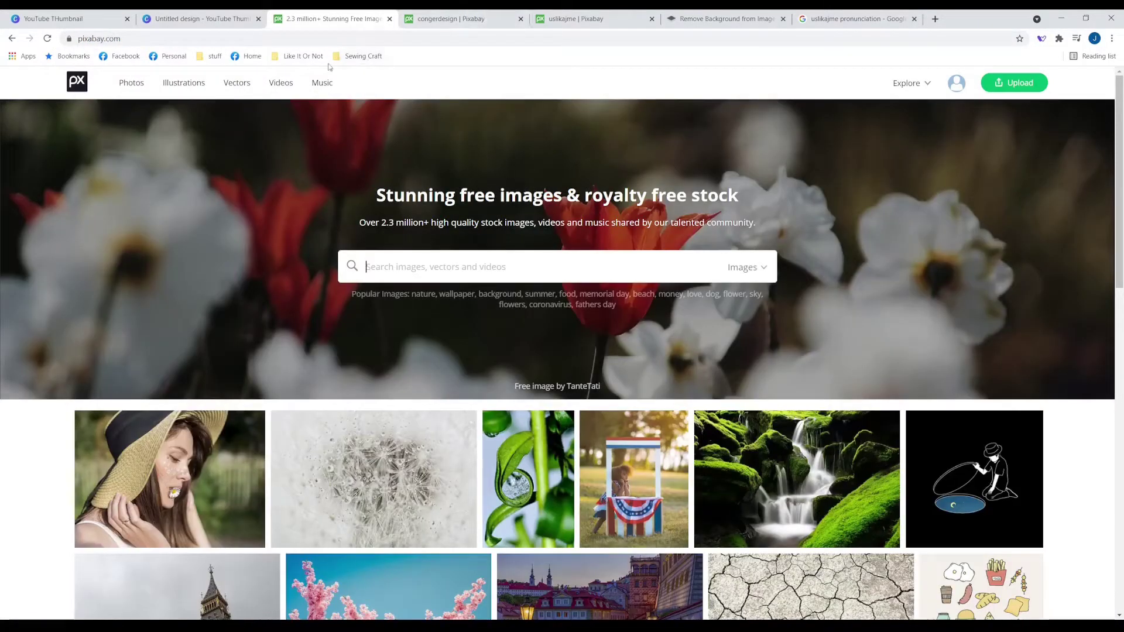
# Step: Browse the photos on the congerdesign profile on Pixabay
pyautogui.click(487, 16)
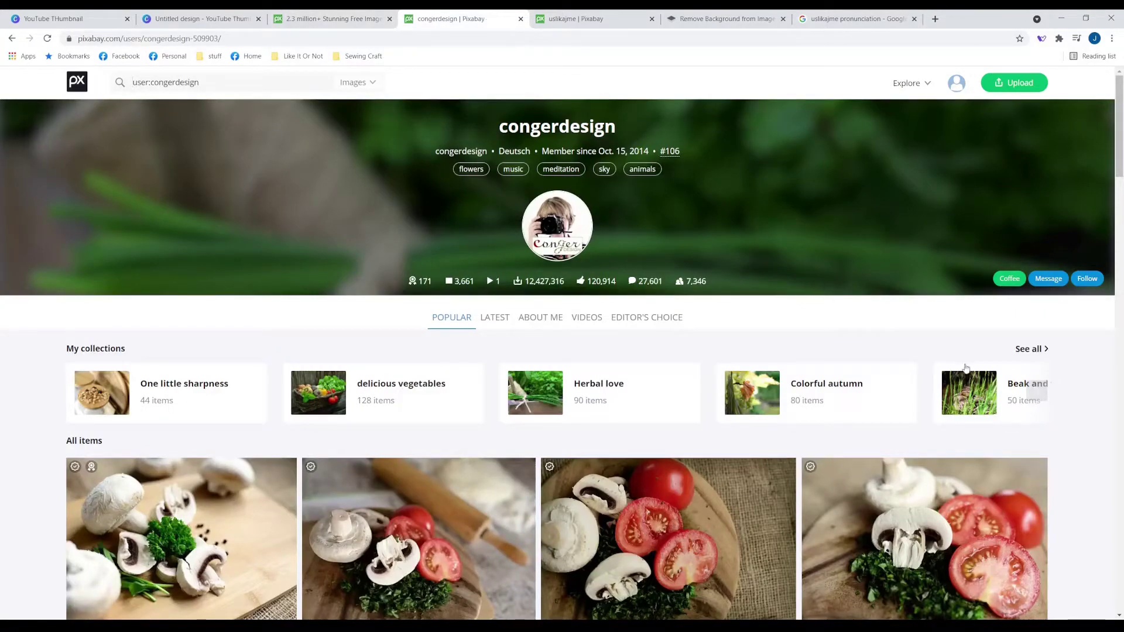
pyautogui.scroll(-10, 967, 368)
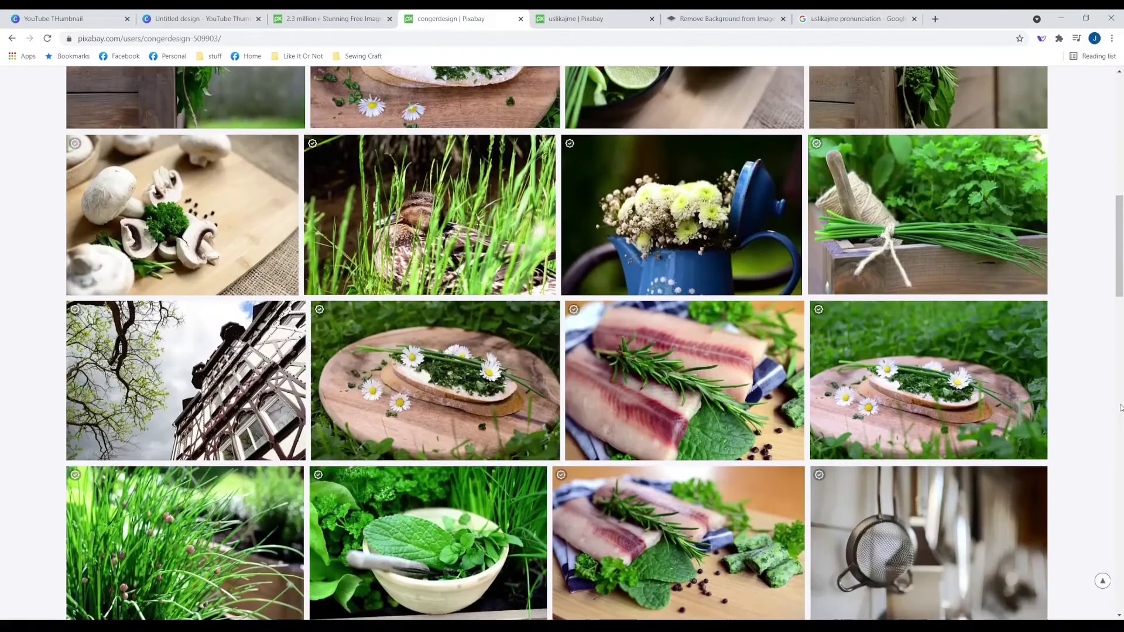
pyautogui.scroll(-5, 1121, 407)
# Step: Browse the photos on the uslikajme profile on Pixabay
pyautogui.click(587, 18)
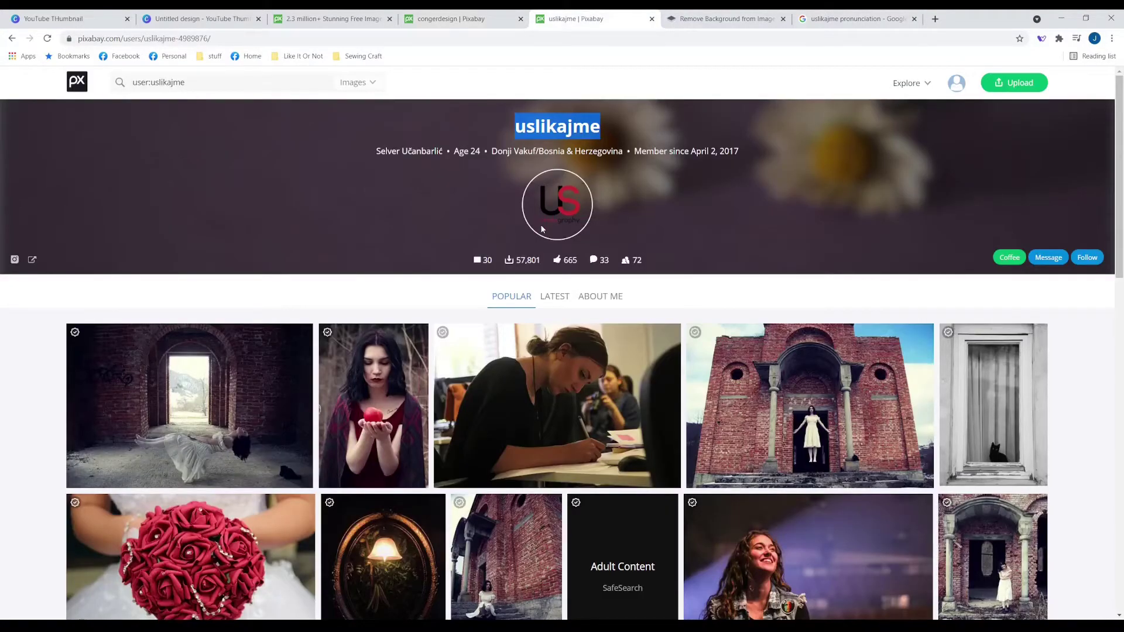
pyautogui.scroll(-3, 545, 241)
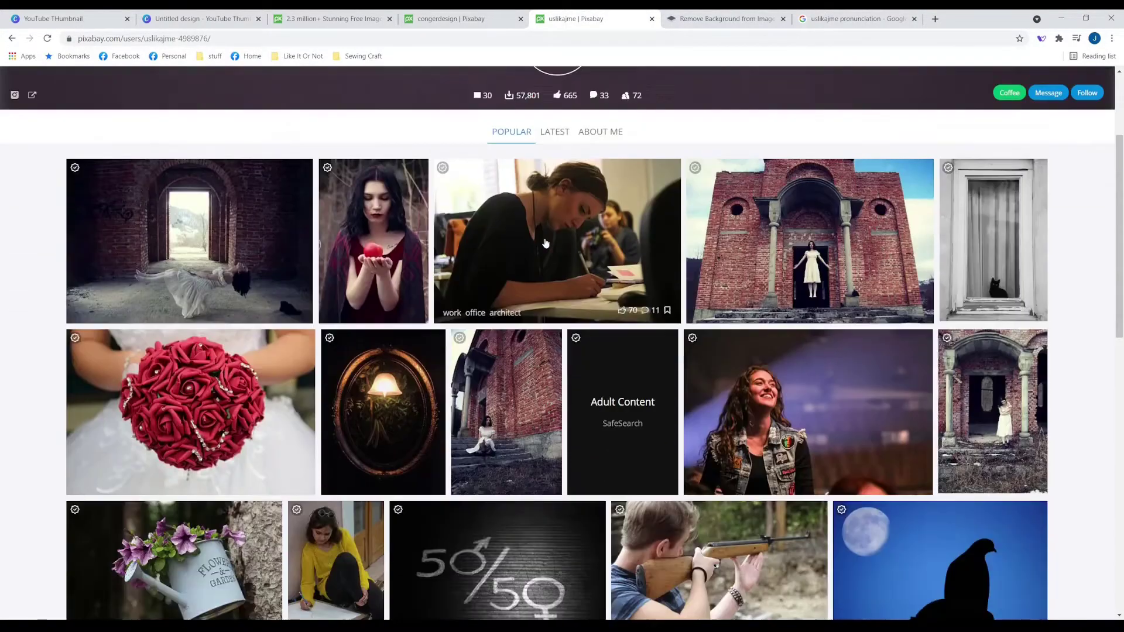
pyautogui.scroll(-4, 544, 240)
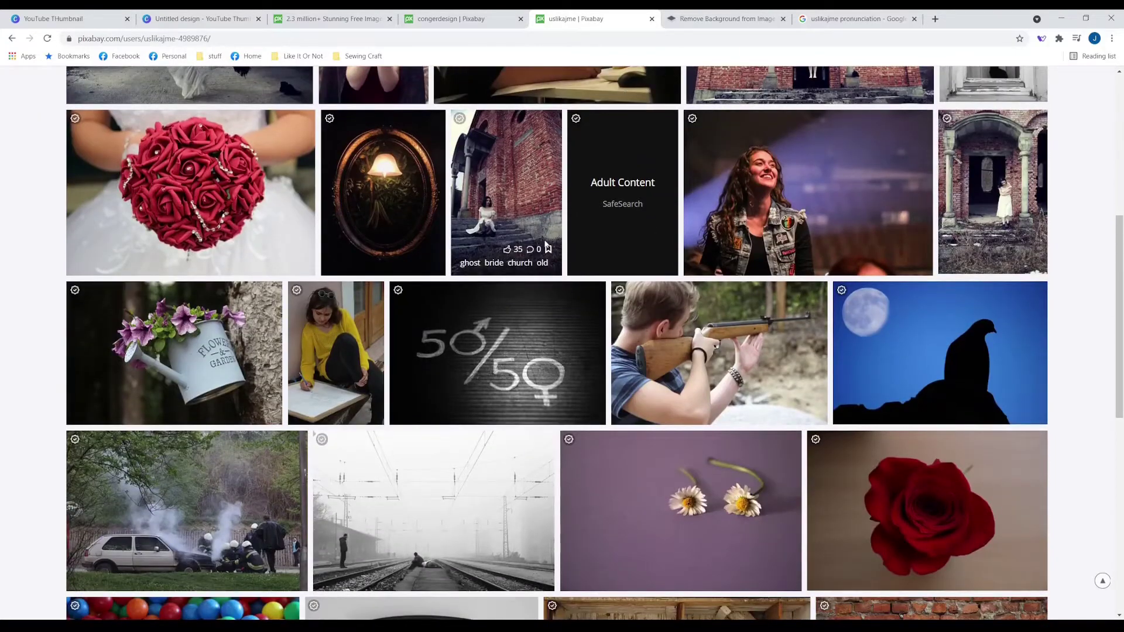
pyautogui.scroll(-5, 547, 243)
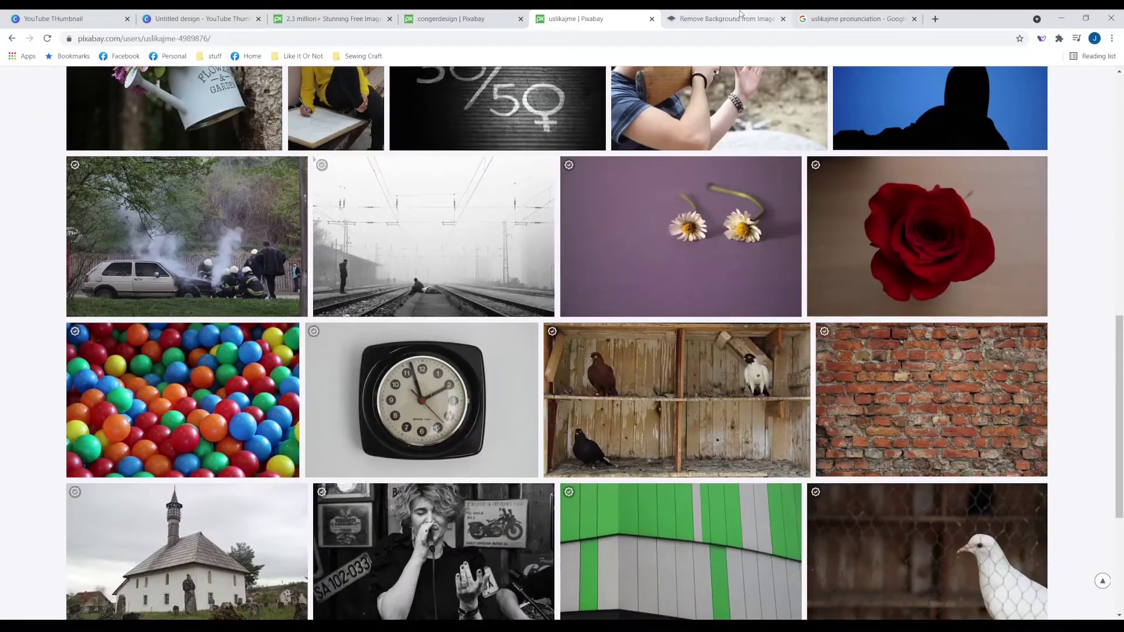
# Step: Switch to remove.bg and dismiss the share prompt to view the woman's background-free cut-out
pyautogui.click(741, 14)
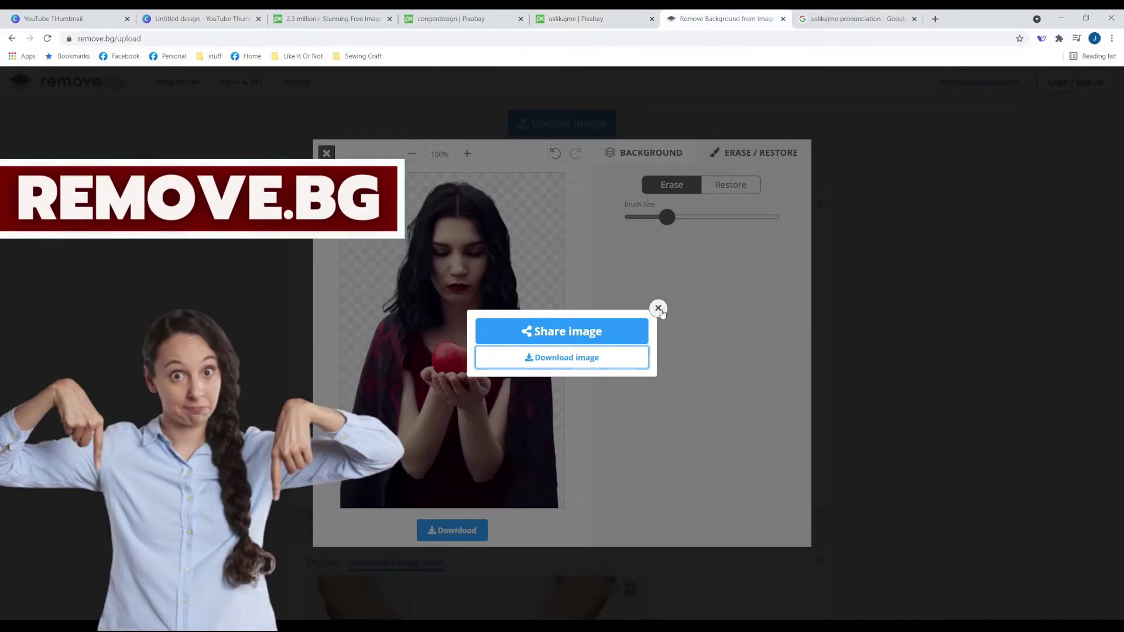
pyautogui.click(658, 309)
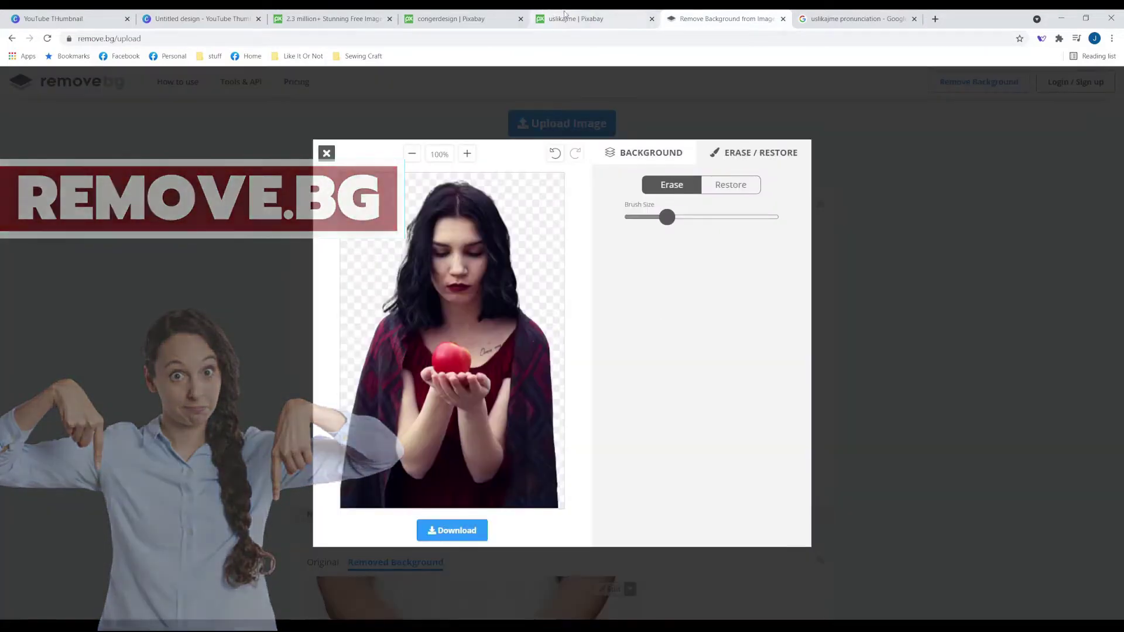
# Step: Return to the Canva design and resize the woman's cut-out to fill nearly the full height of the page's left side
pyautogui.click(539, 19)
pyautogui.click(179, 16)
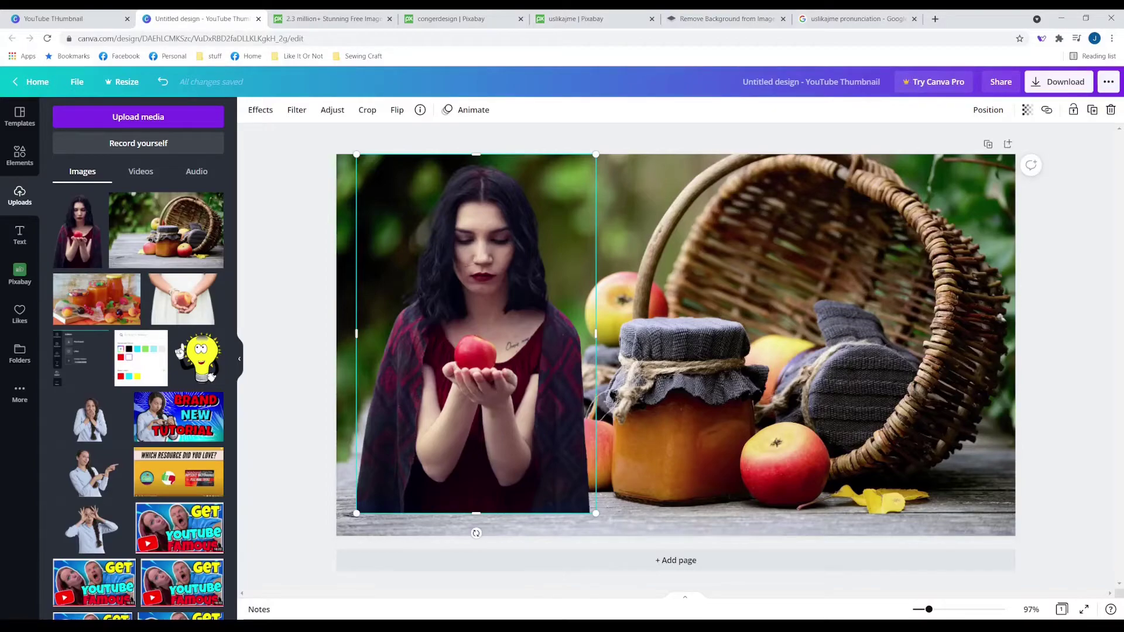
pyautogui.moveTo(581, 175); pyautogui.dragTo(578, 188)
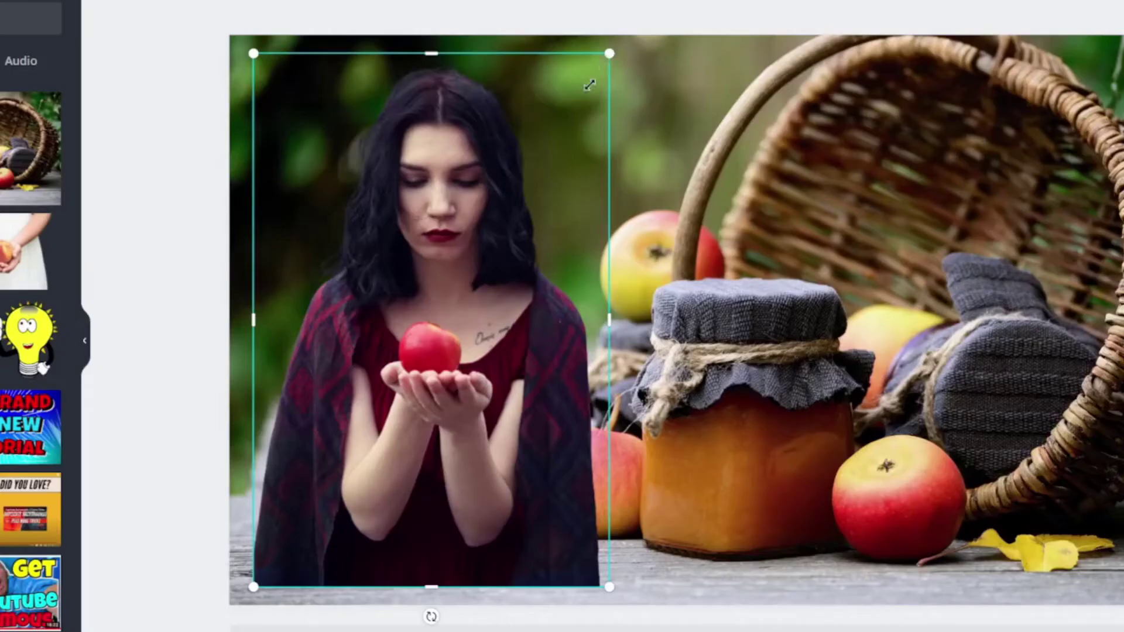
pyautogui.moveTo(590, 85); pyautogui.dragTo(617, 117)
pyautogui.moveTo(418, 92); pyautogui.dragTo(392, 102)
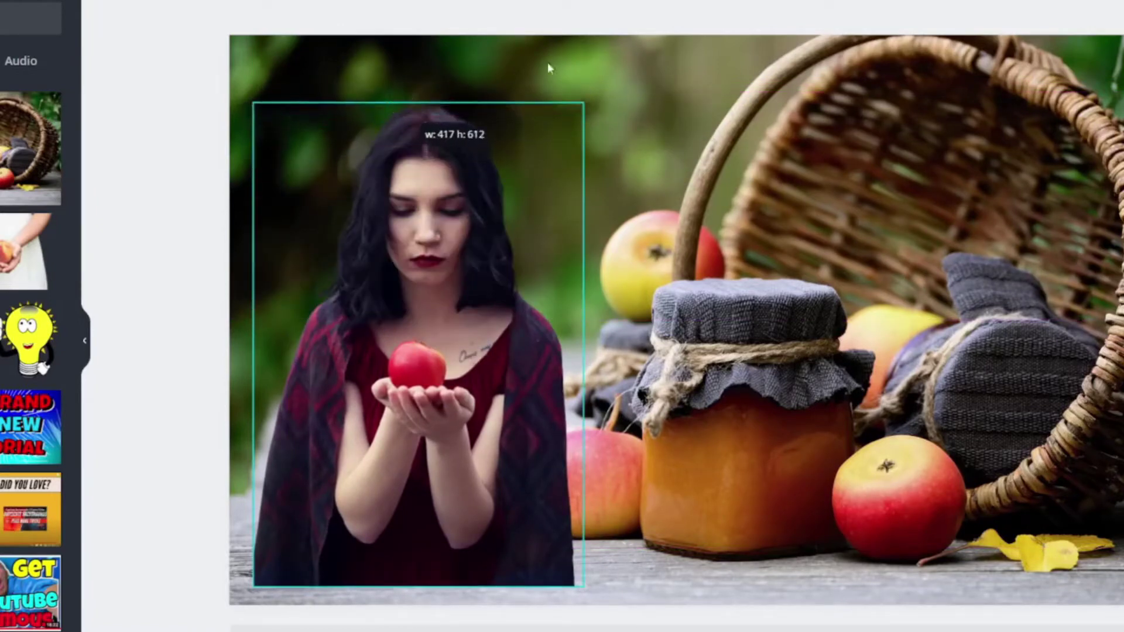
pyautogui.moveTo(584, 103); pyautogui.dragTo(626, 44)
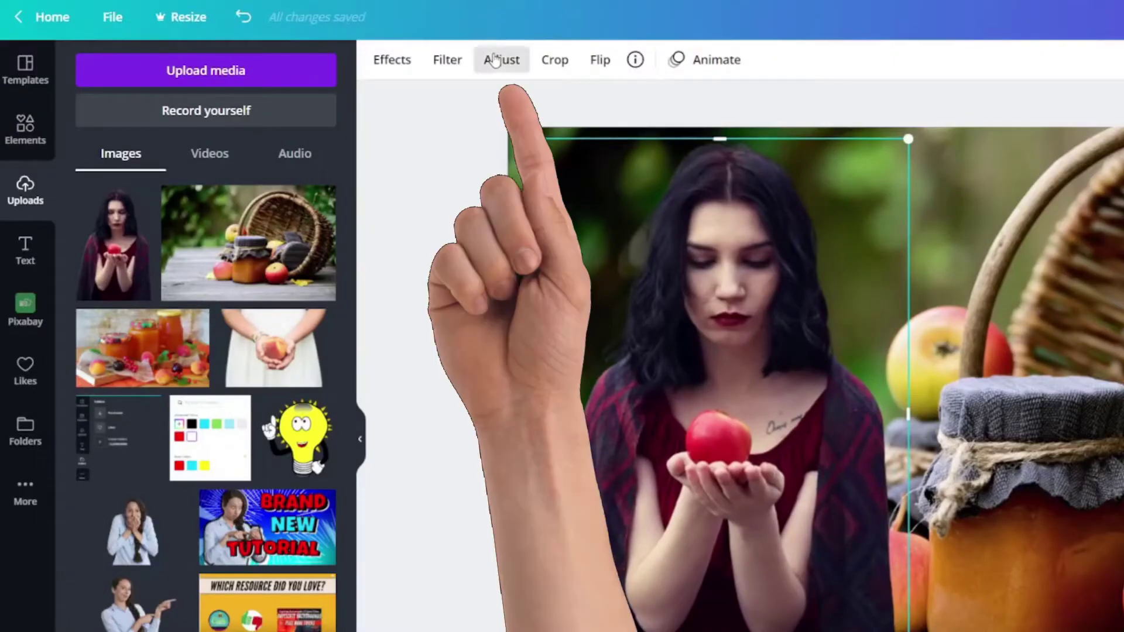
# Step: Adjust the woman's cut-out to brightness -21, contrast 12, saturation 25, X-Process 20 and vignette 13
pyautogui.click(495, 60)
pyautogui.moveTo(219, 100); pyautogui.dragTo(234, 174)
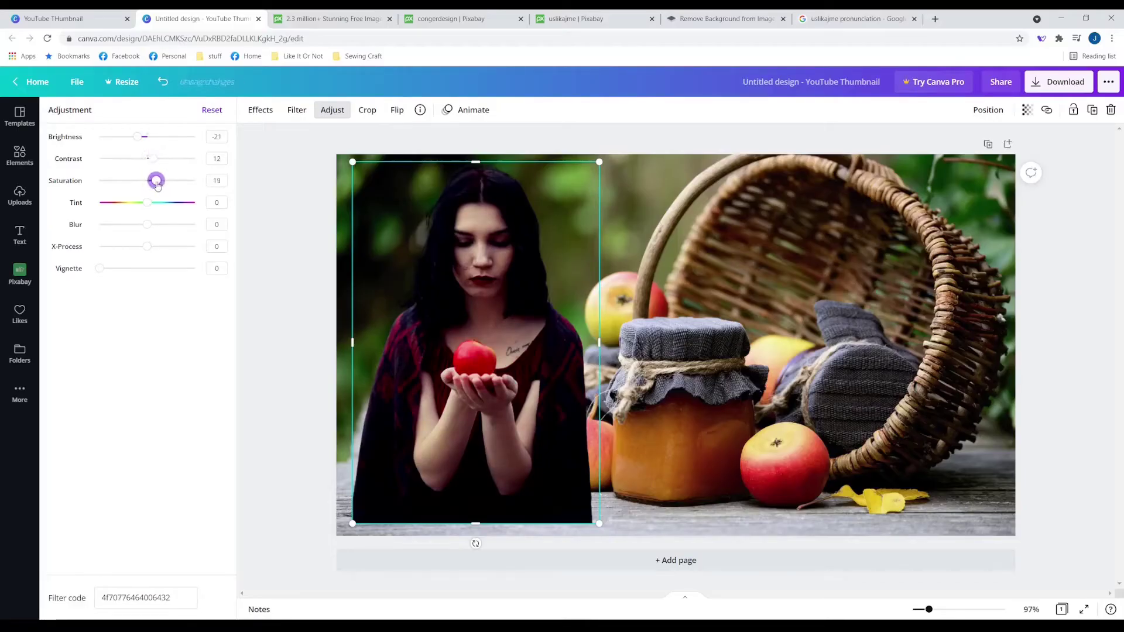
pyautogui.moveTo(156, 186); pyautogui.dragTo(159, 182)
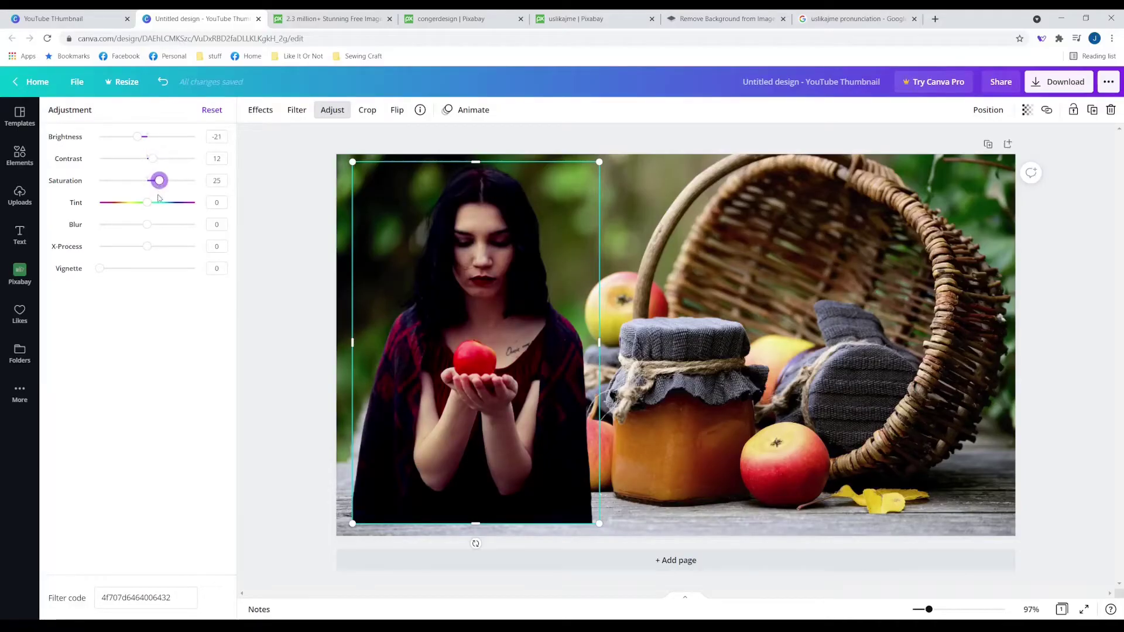
pyautogui.click(147, 225)
pyautogui.moveTo(142, 247); pyautogui.dragTo(156, 246)
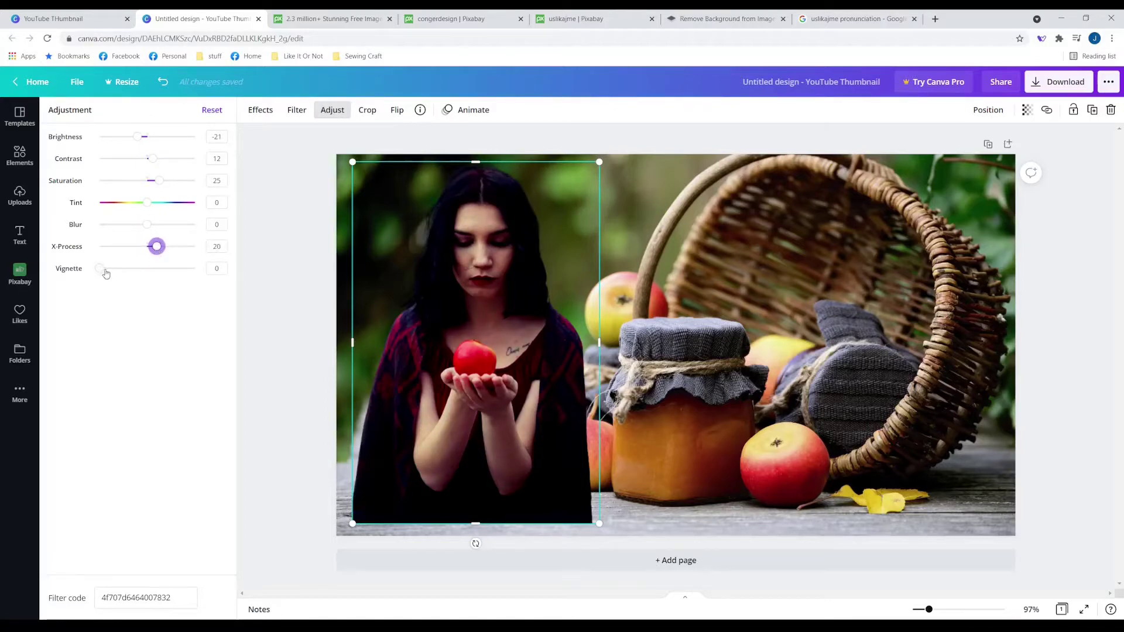
pyautogui.moveTo(100, 269); pyautogui.dragTo(114, 275)
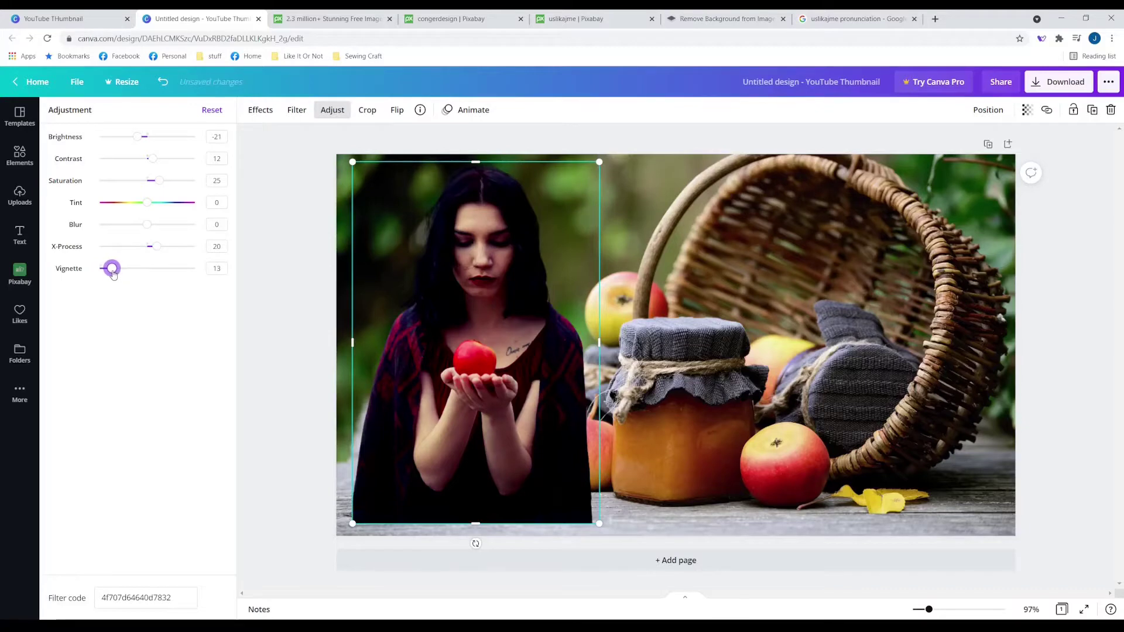
pyautogui.press('Escape')
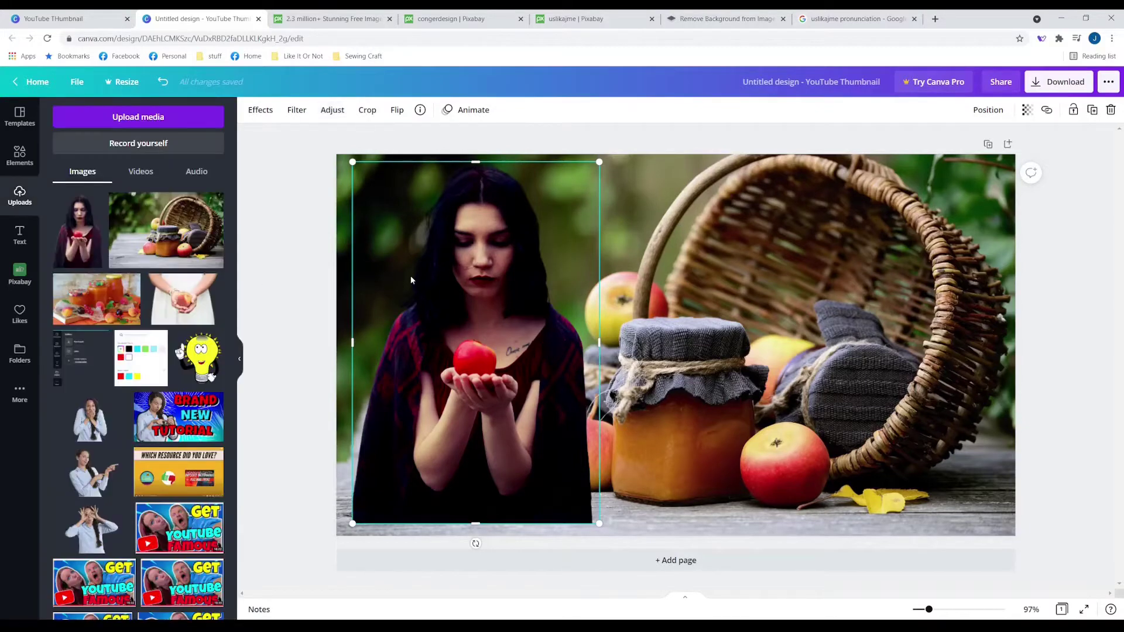
# Step: Browse the image effects offered for the woman's cut-out, including the Shadows category
pyautogui.click(271, 112)
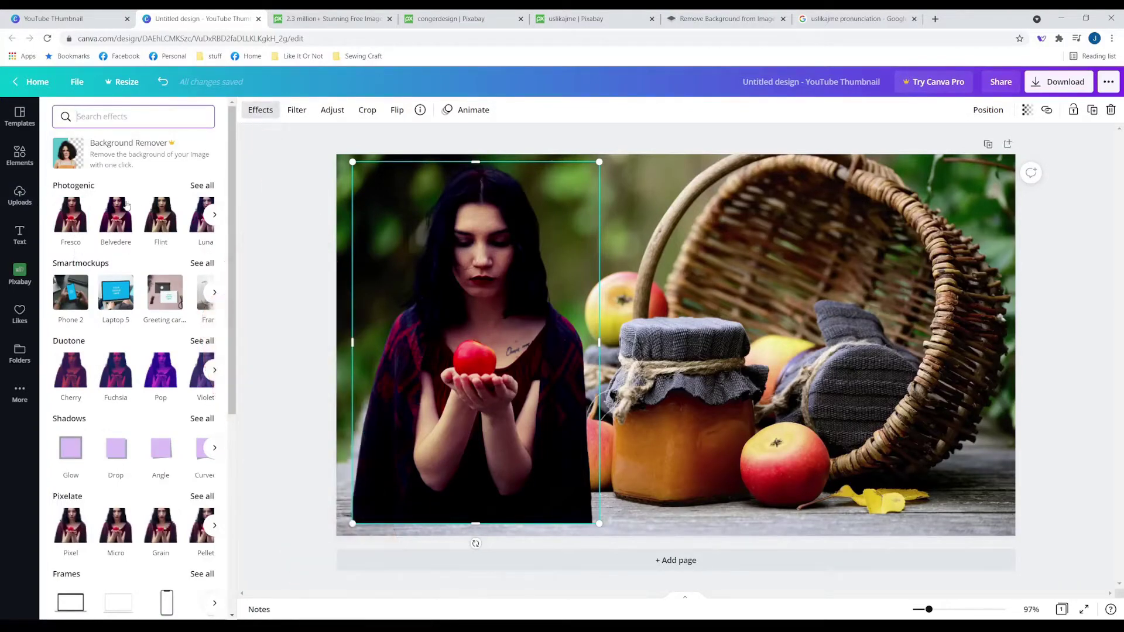
pyautogui.scroll(-6, 82, 293)
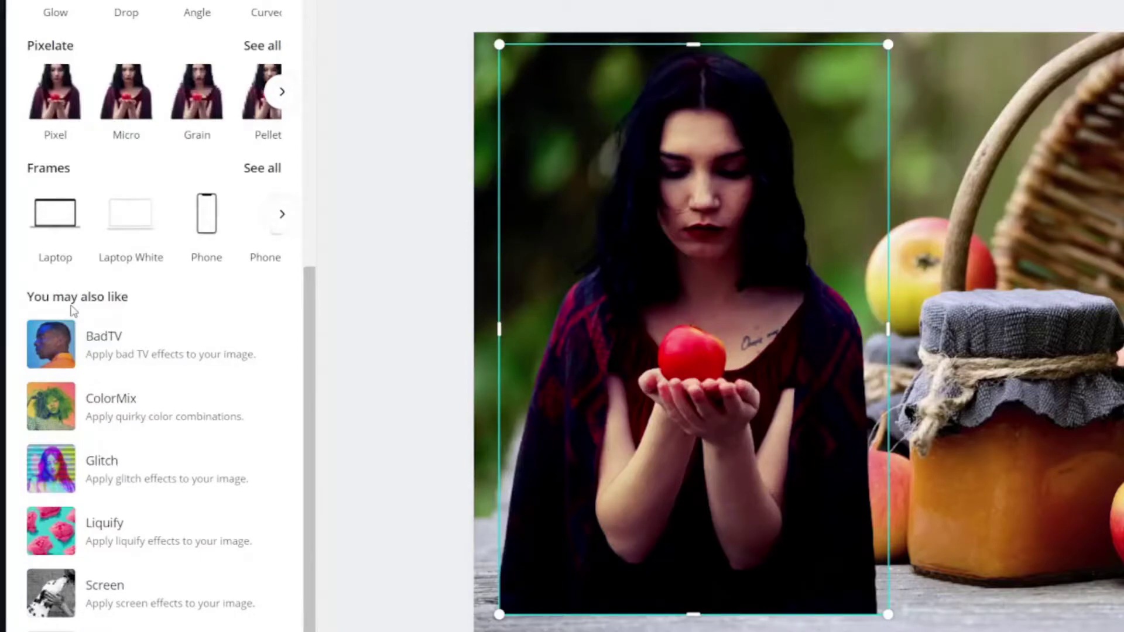
pyautogui.scroll(4, 72, 311)
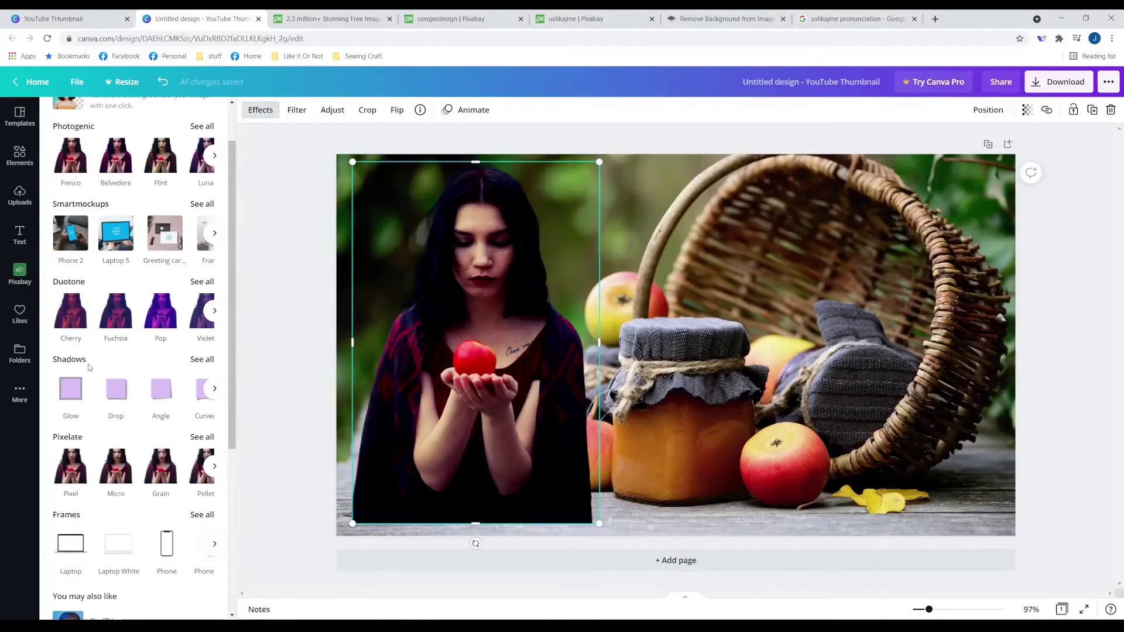
pyautogui.click(202, 359)
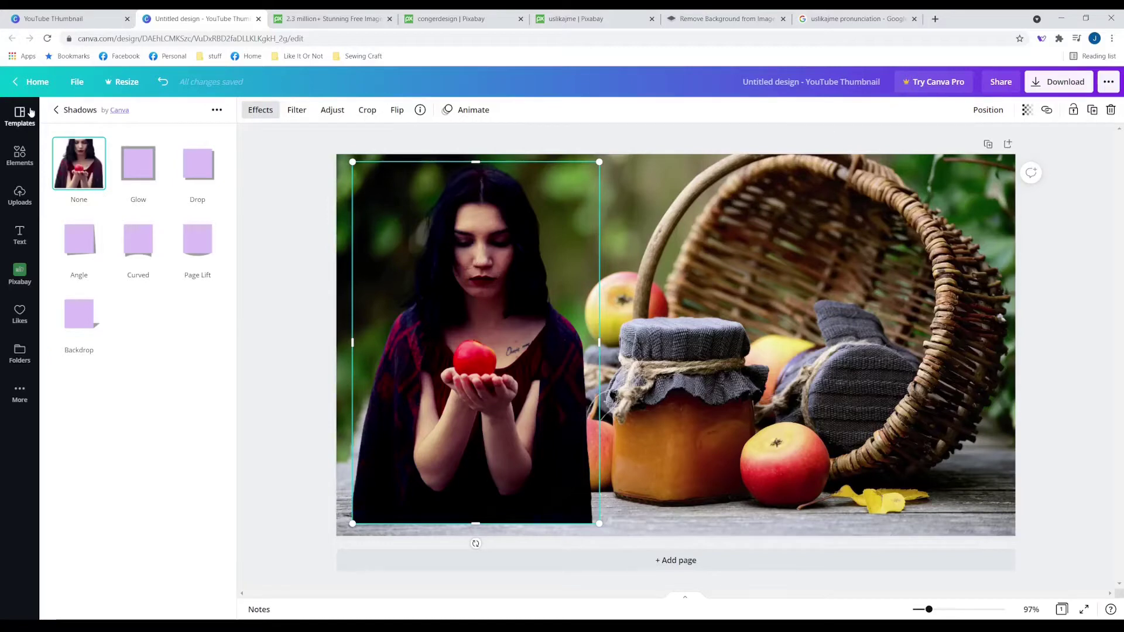
pyautogui.click(56, 110)
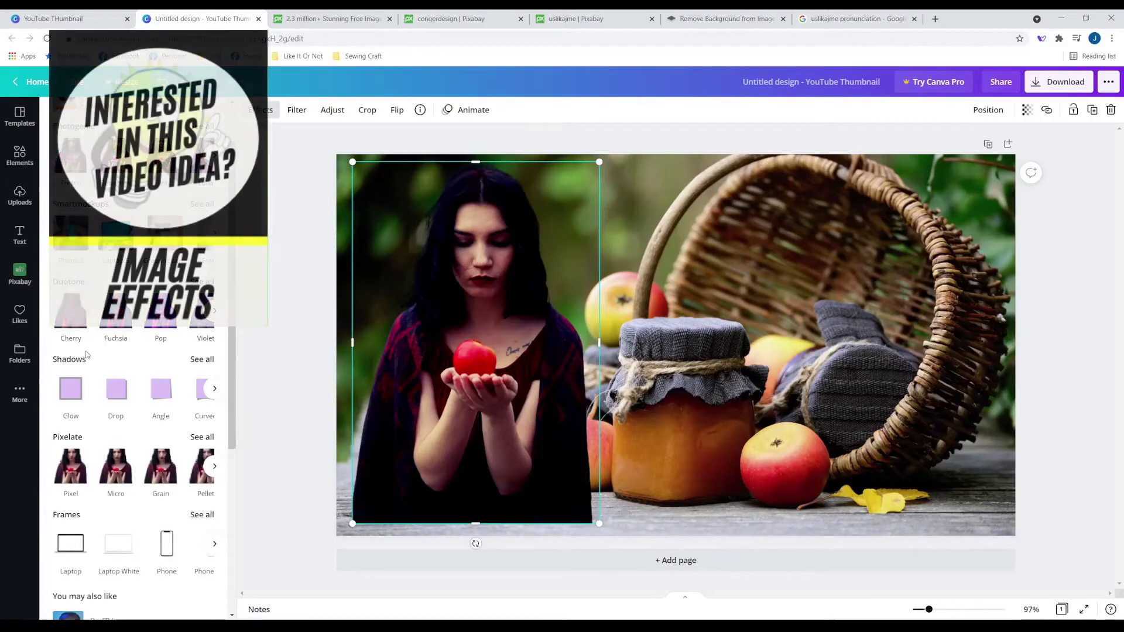
pyautogui.scroll(-5, 96, 410)
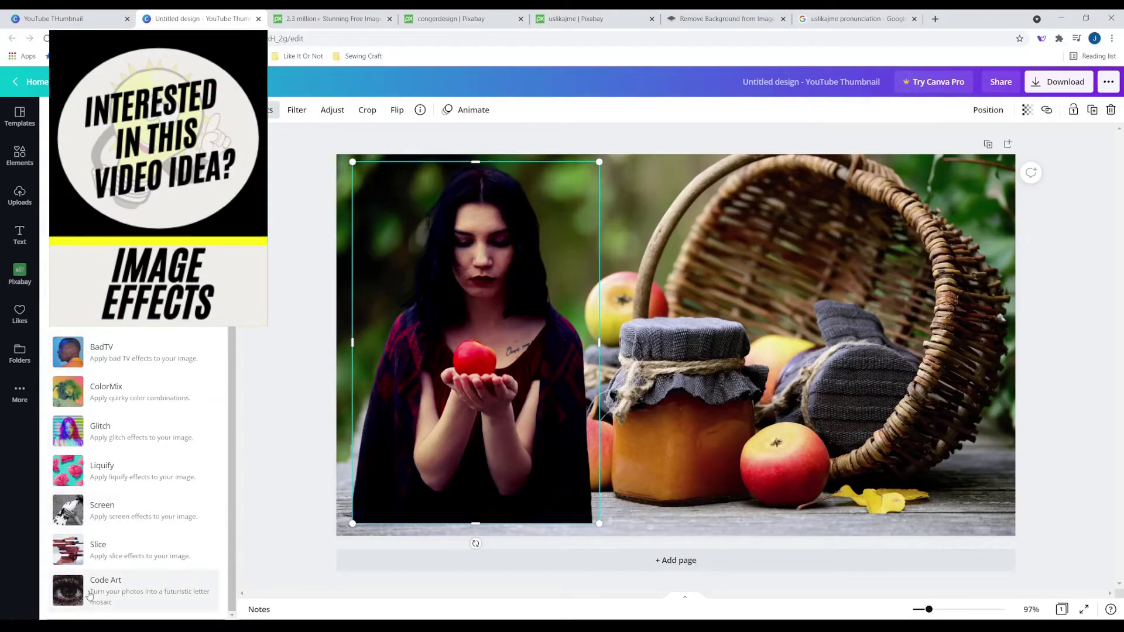
pyautogui.scroll(5, 95, 509)
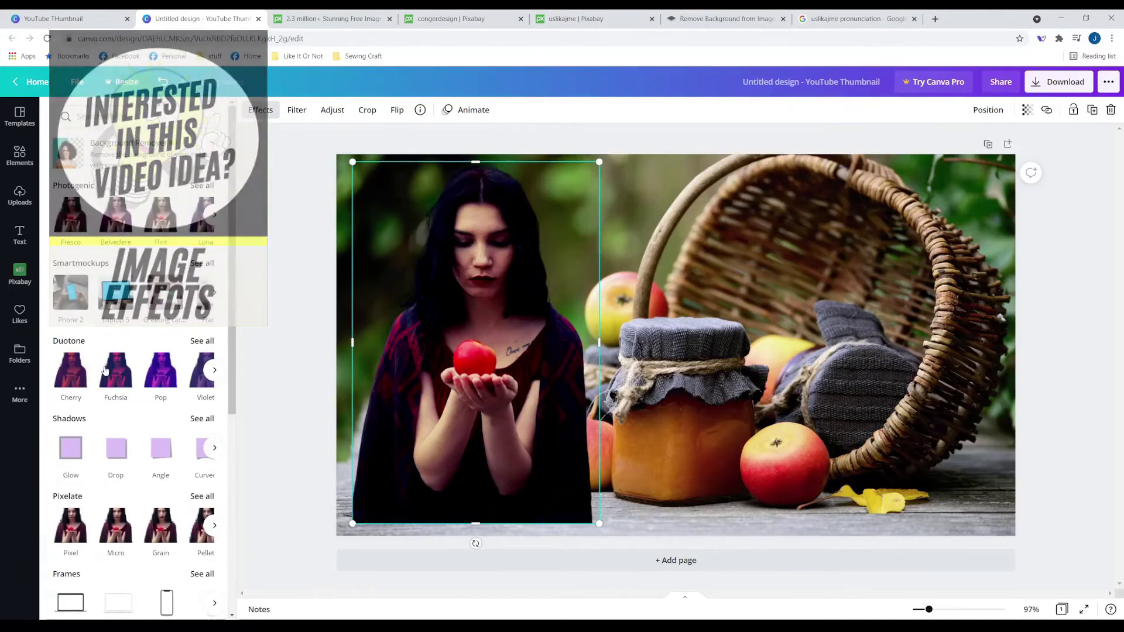
# Step: Try the Curved and Glow shadow effects on the woman's cut-out
pyautogui.click(202, 419)
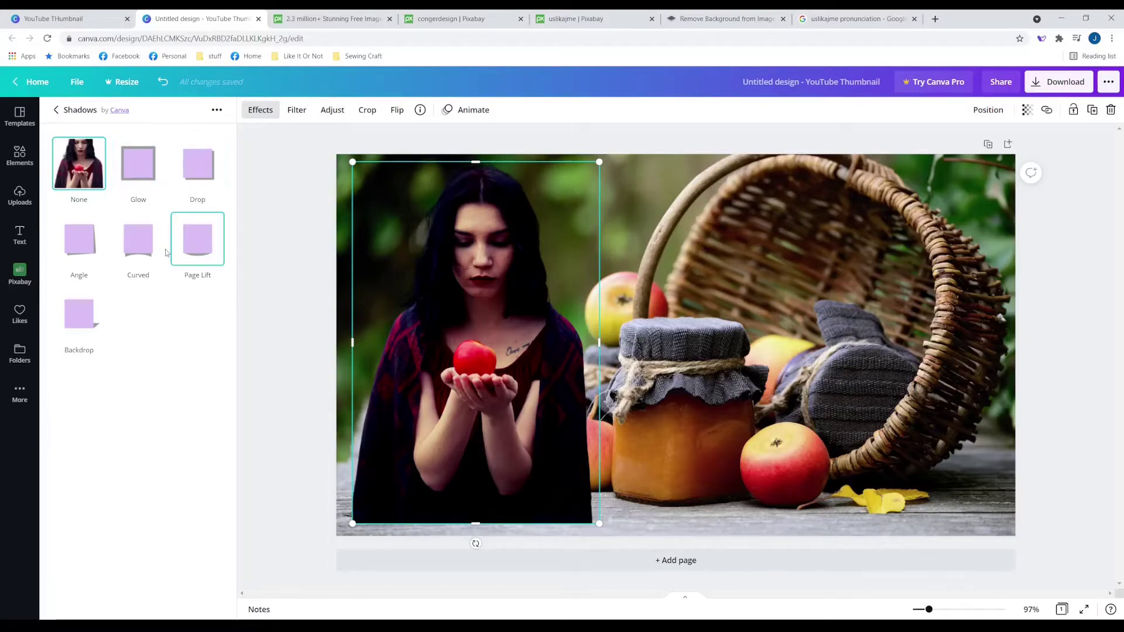
pyautogui.click(136, 245)
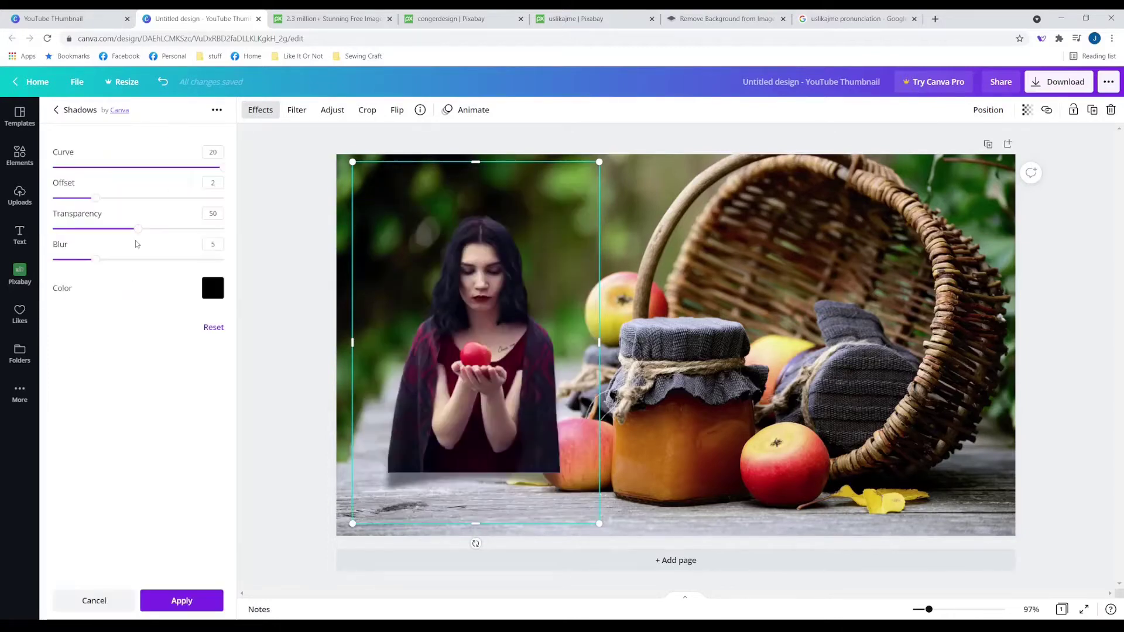
pyautogui.click(56, 112)
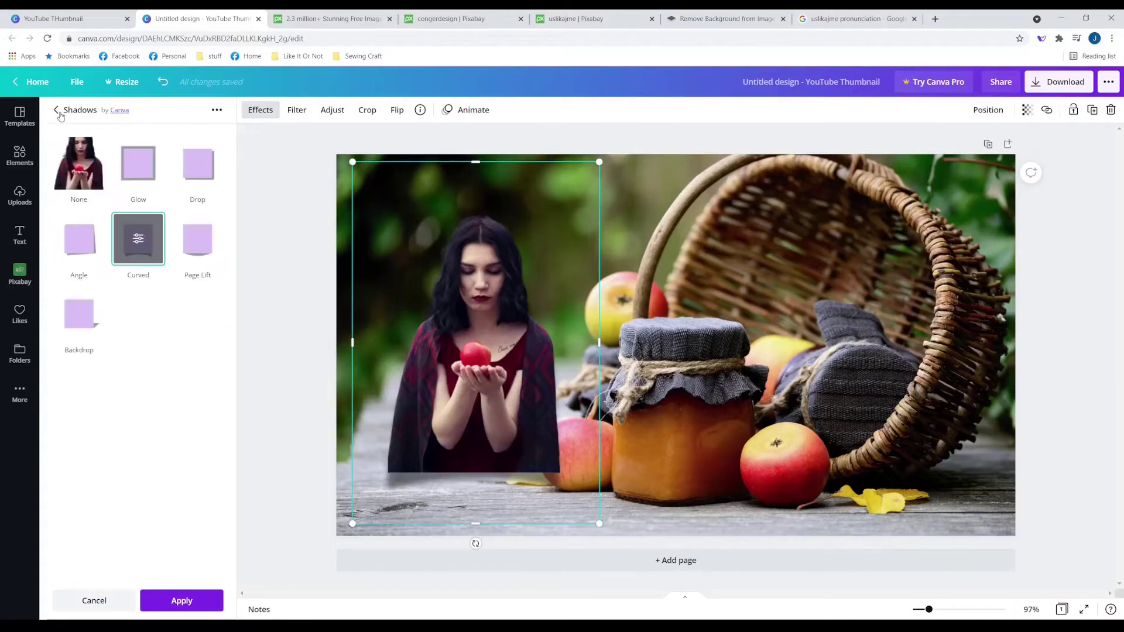
pyautogui.click(130, 169)
pyautogui.click(135, 167)
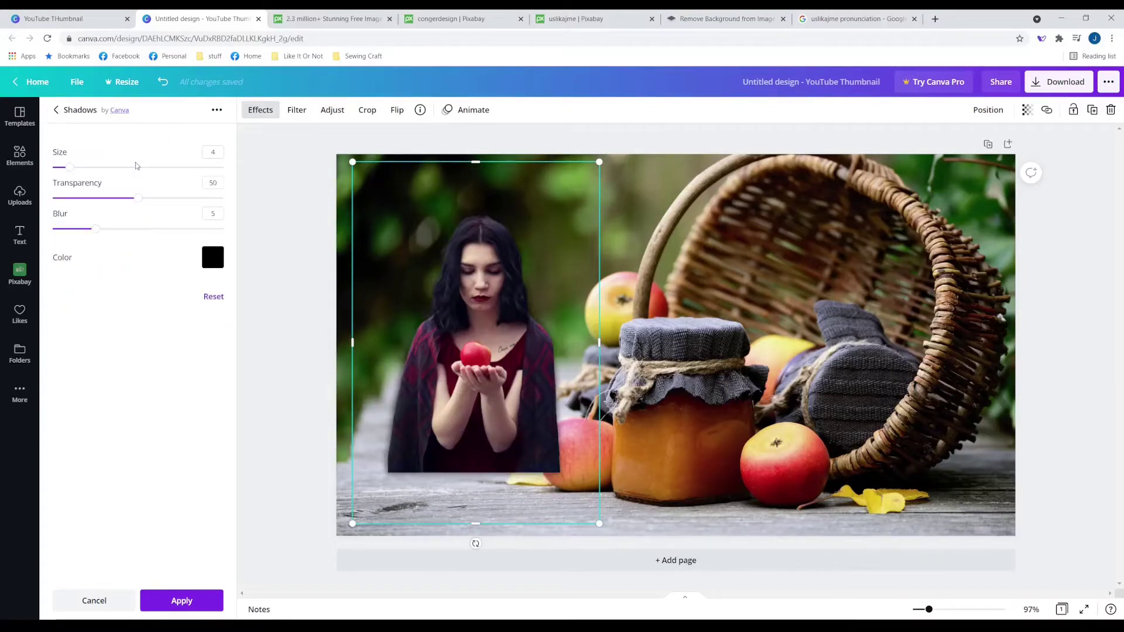
pyautogui.click(58, 112)
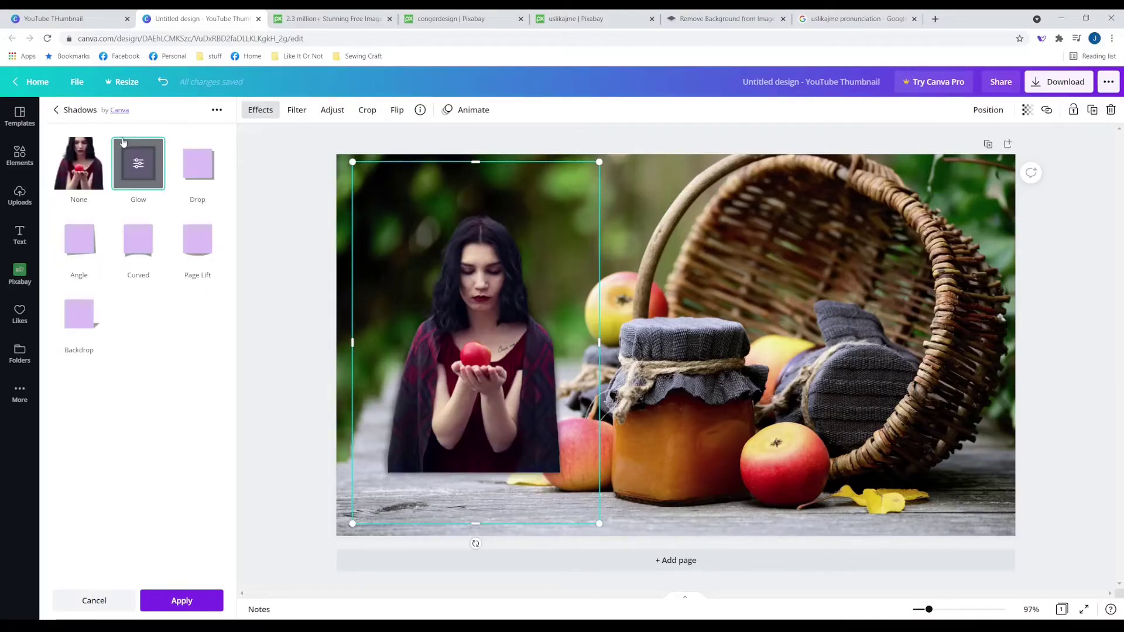
# Step: Try the Backdrop shadow on the cut-out with a vertical angle of 21 and a horizontal angle of -4
pyautogui.click(80, 312)
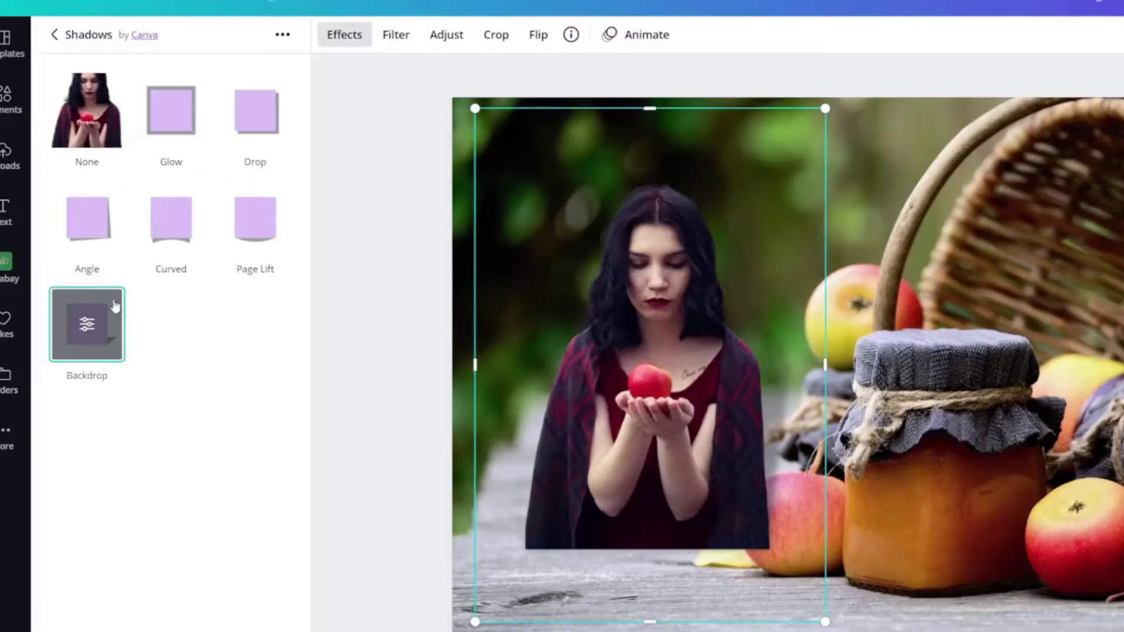
pyautogui.click(87, 327)
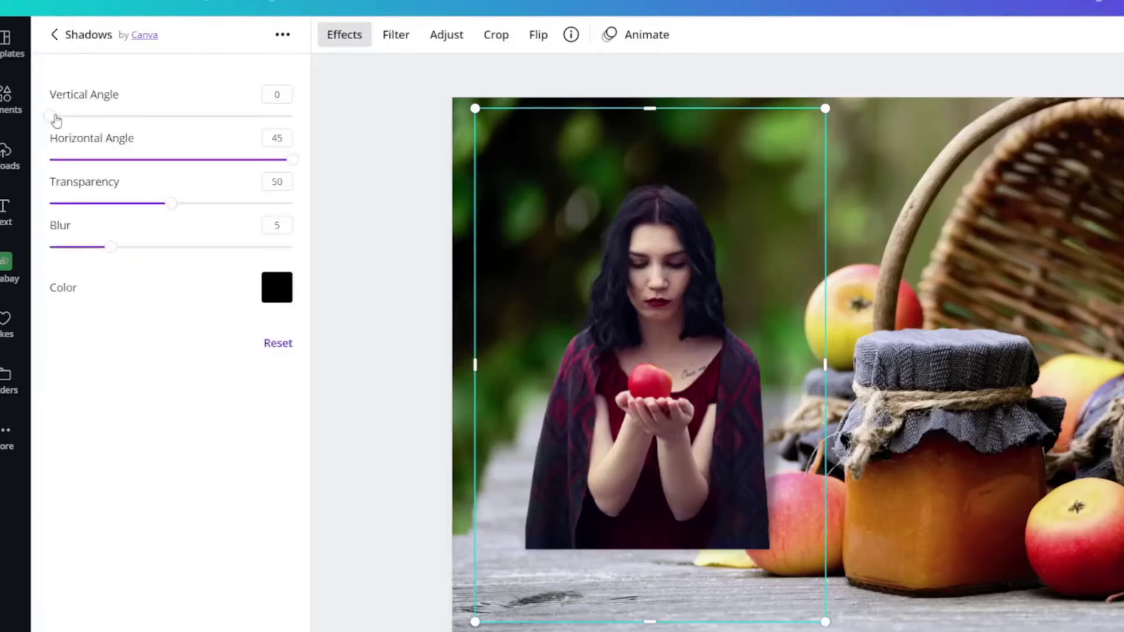
pyautogui.moveTo(56, 119); pyautogui.dragTo(136, 116)
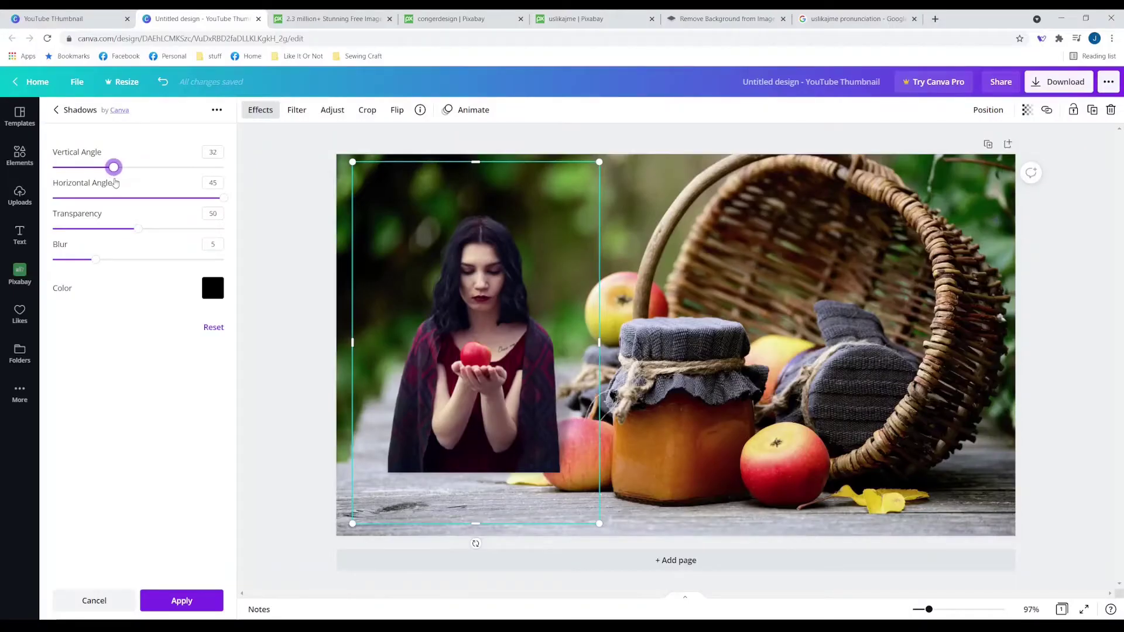
pyautogui.moveTo(115, 183); pyautogui.dragTo(132, 199)
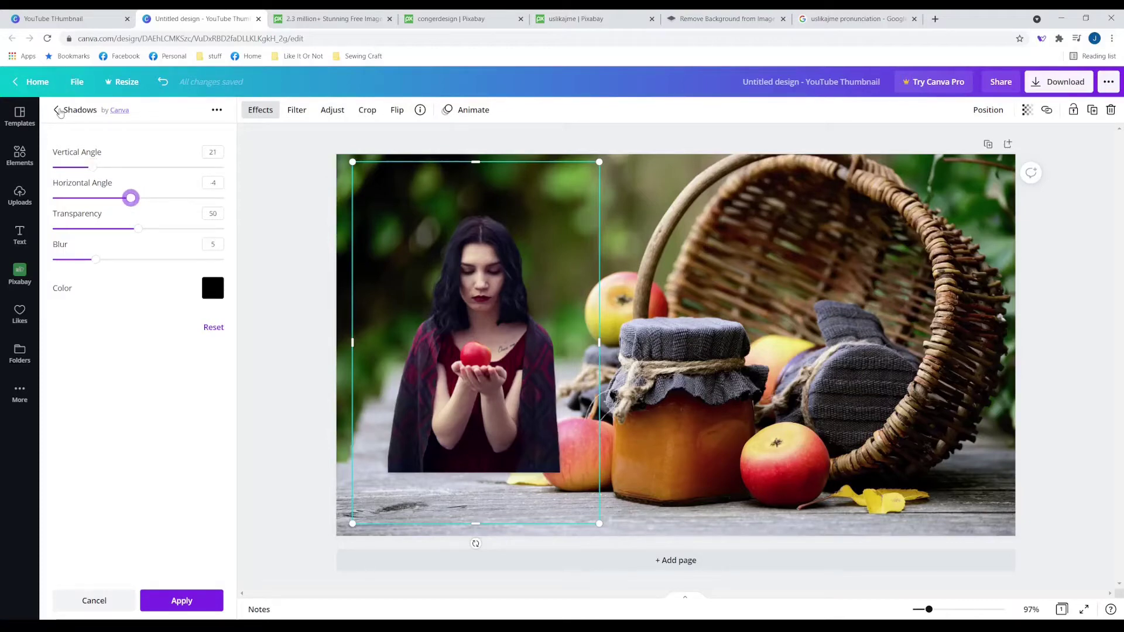
# Step: Give the woman's cut-out a white Drop shadow with its direction set to Right
pyautogui.click(57, 111)
pyautogui.click(137, 166)
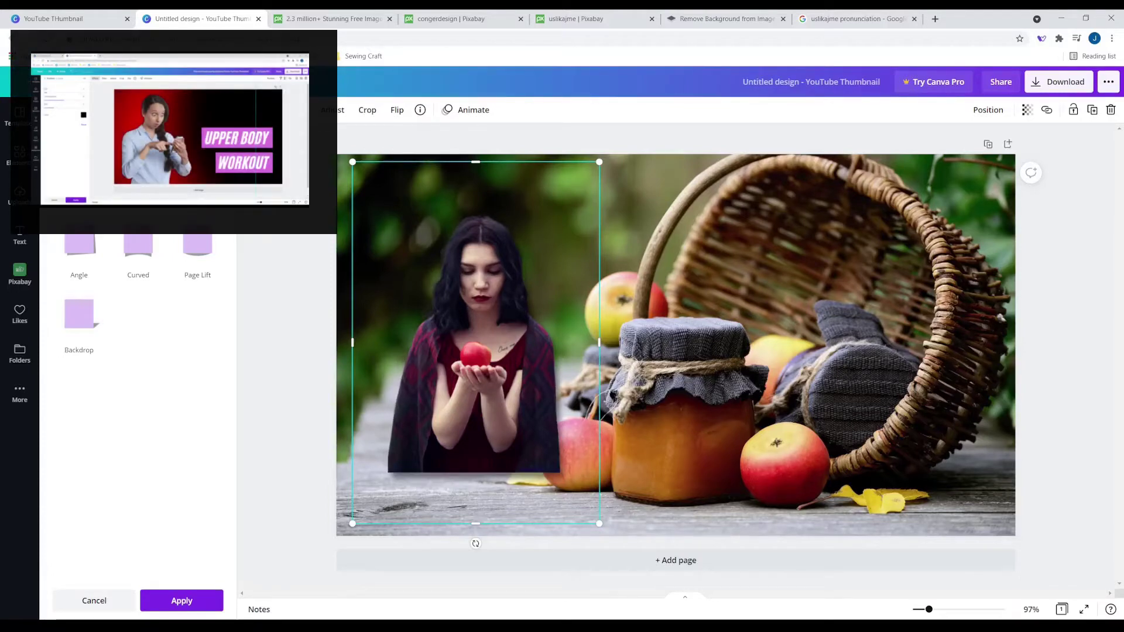
pyautogui.click(137, 166)
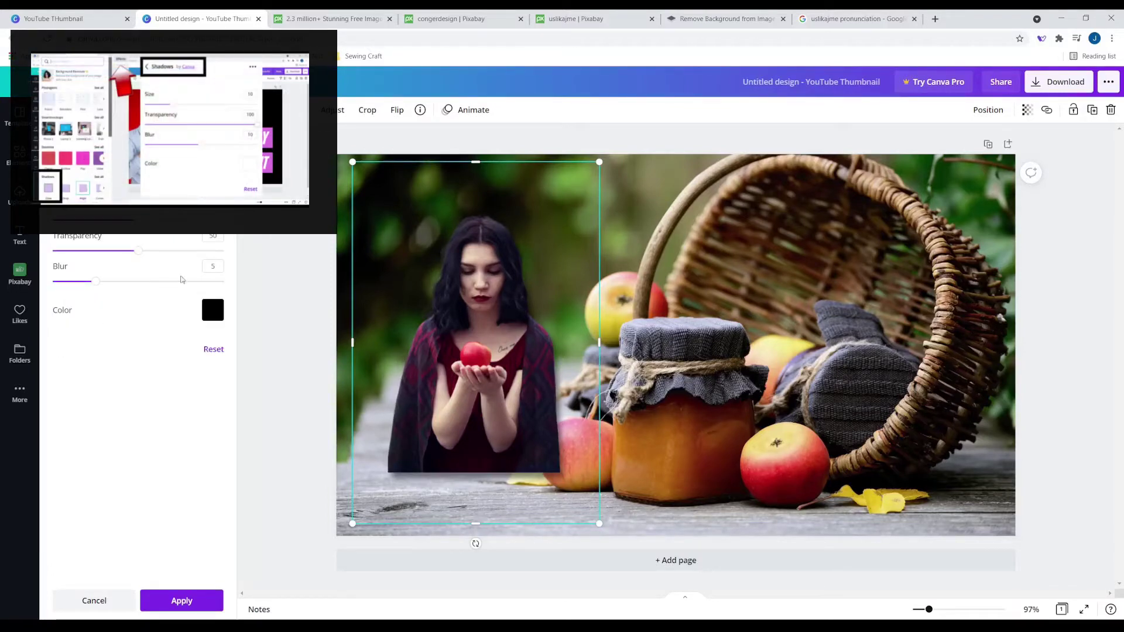
pyautogui.click(213, 310)
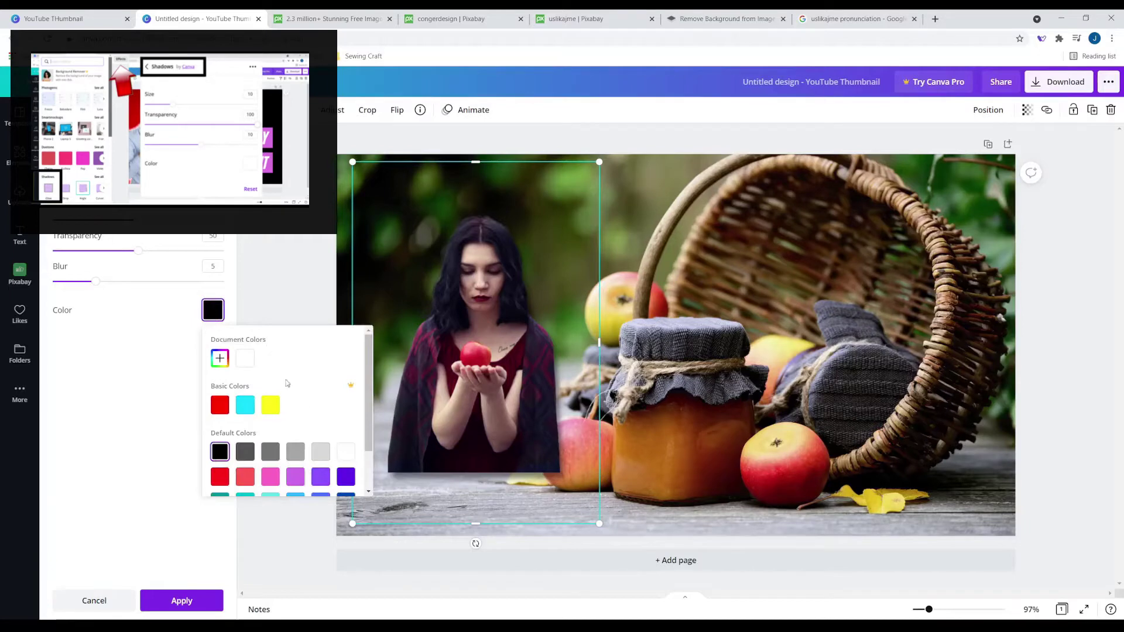
pyautogui.click(245, 358)
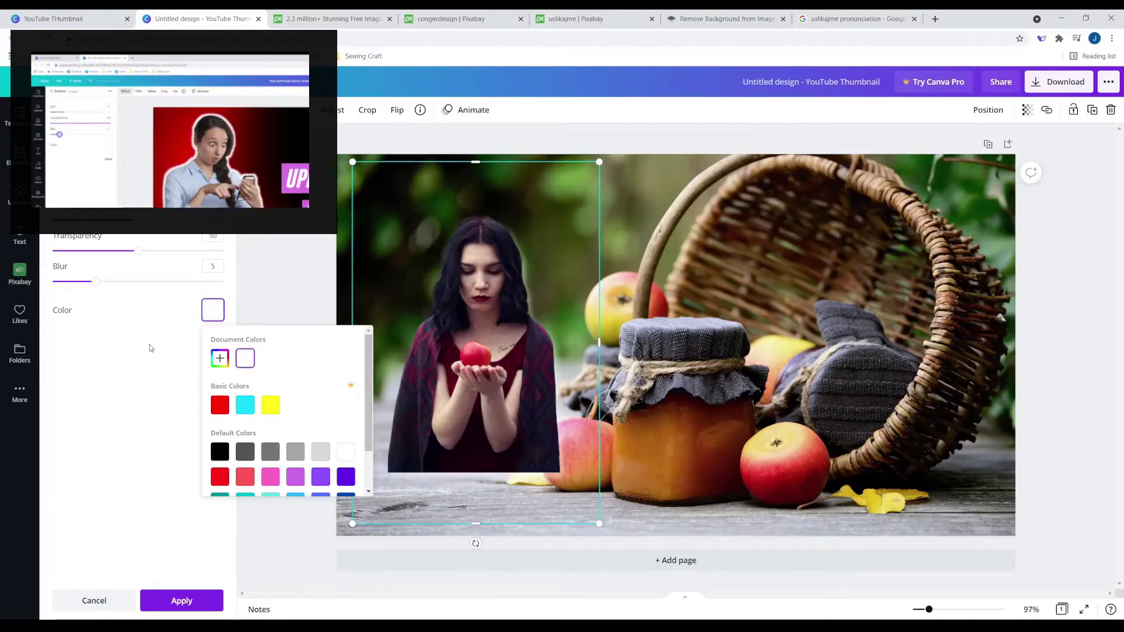
pyautogui.click(105, 150)
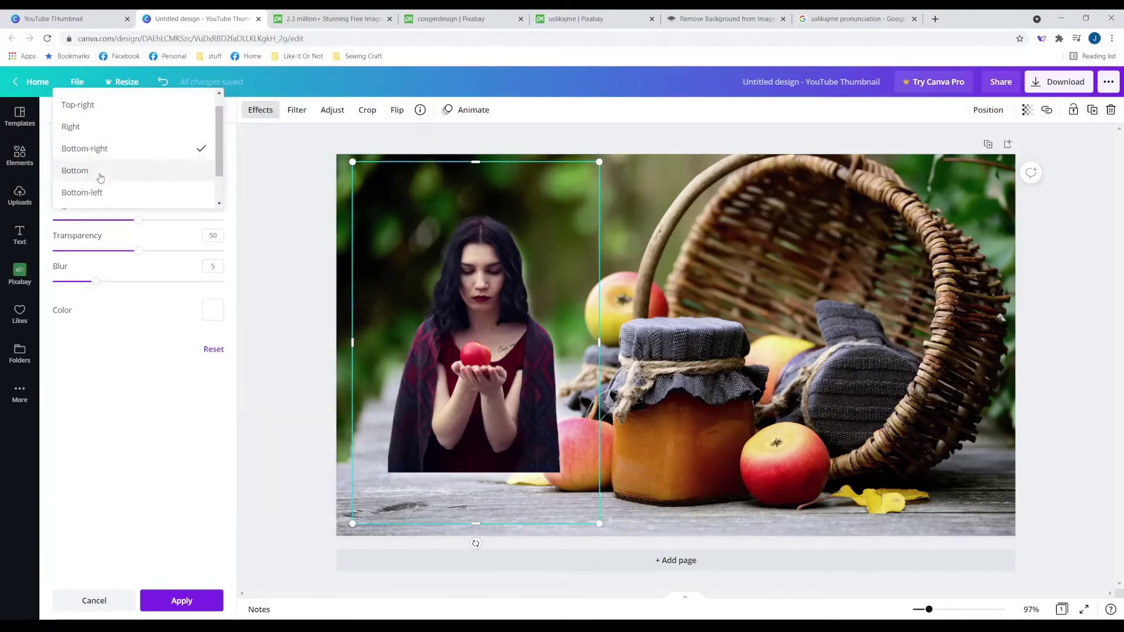
pyautogui.click(100, 171)
pyautogui.click(140, 153)
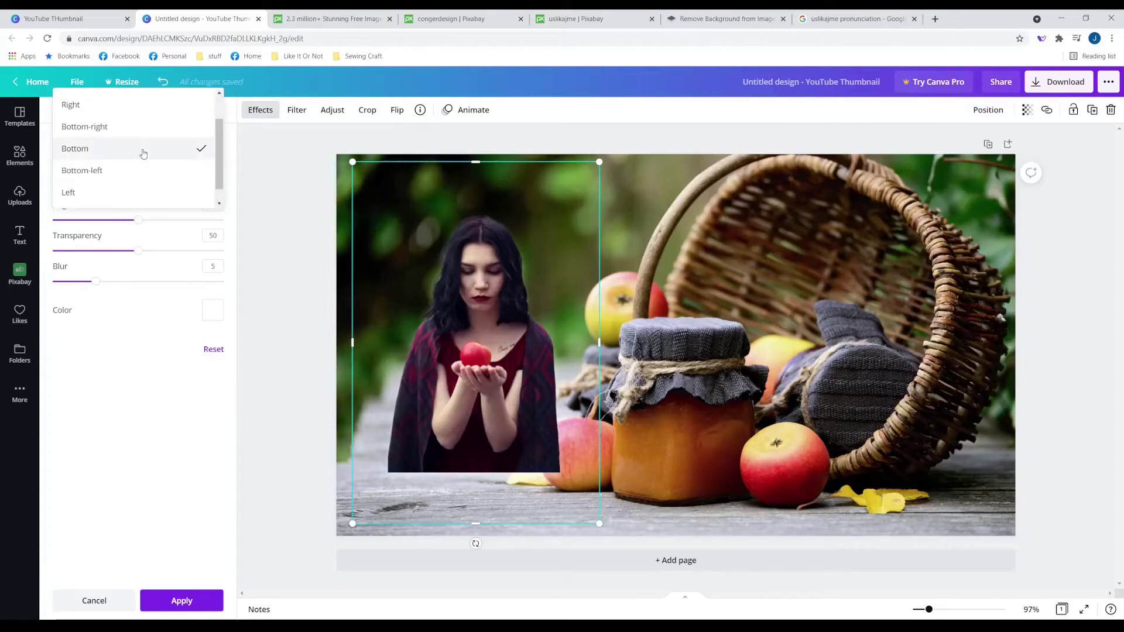
pyautogui.click(138, 107)
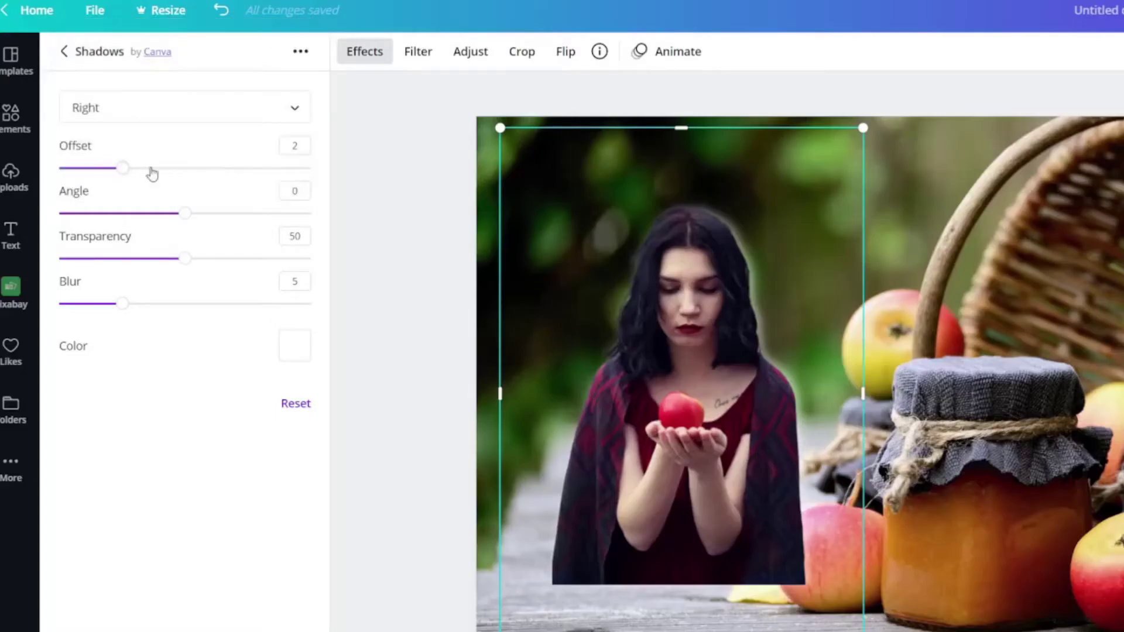
# Step: Set the drop shadow's offset to 4, angle to 2, transparency to 60 and blur to 7, and apply it
pyautogui.moveTo(150, 172); pyautogui.dragTo(185, 168)
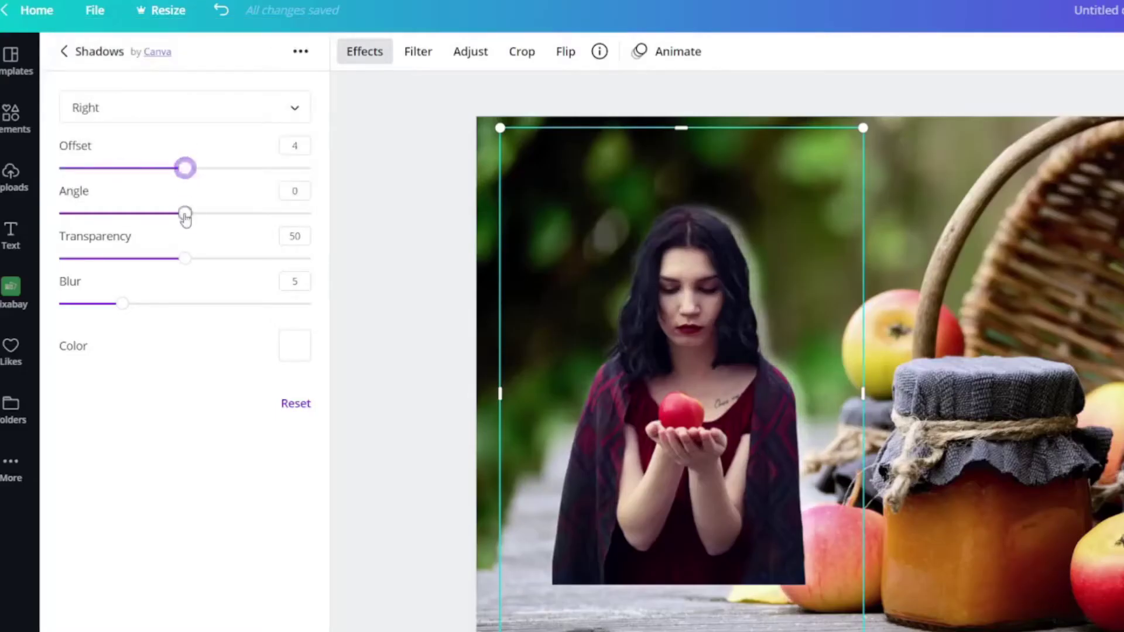
pyautogui.moveTo(184, 214); pyautogui.dragTo(230, 227)
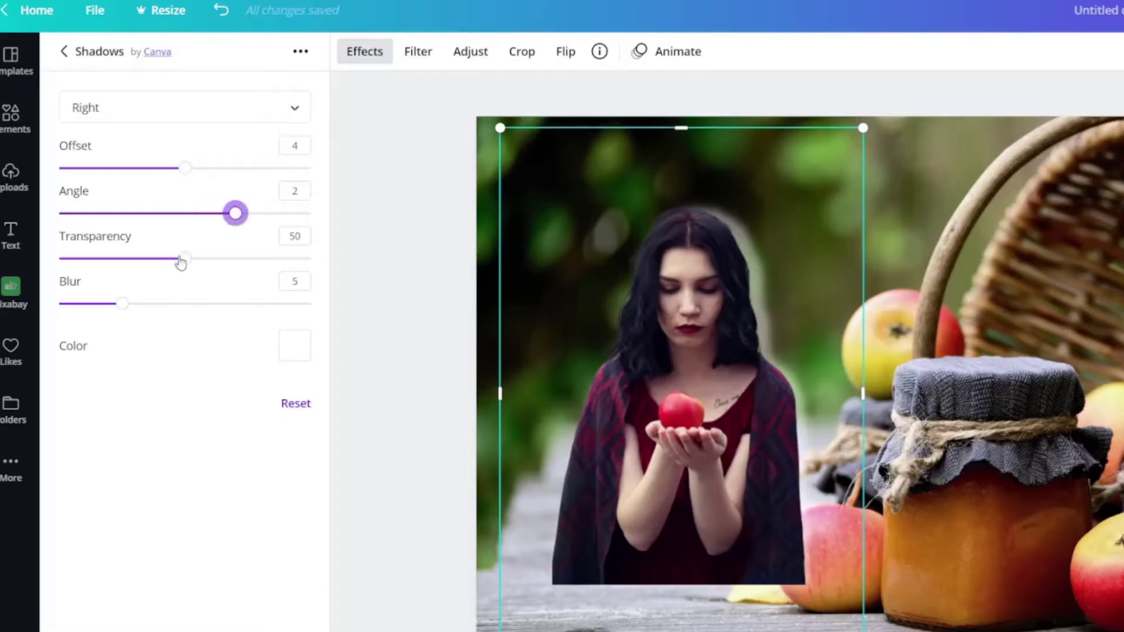
pyautogui.moveTo(181, 260); pyautogui.dragTo(212, 266)
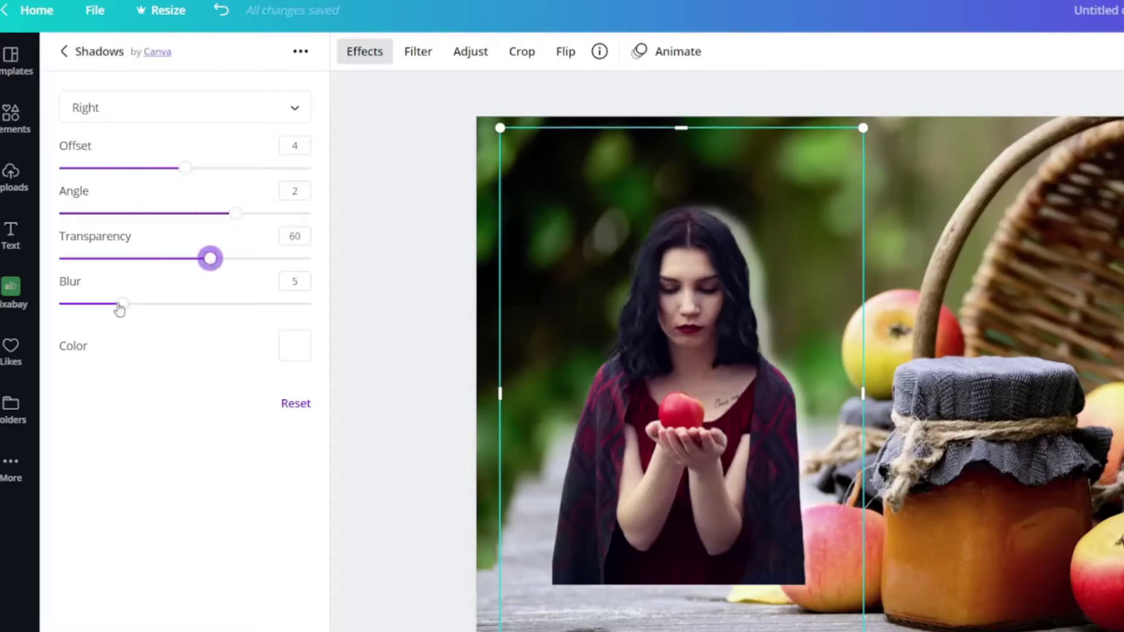
pyautogui.moveTo(122, 304); pyautogui.dragTo(148, 303)
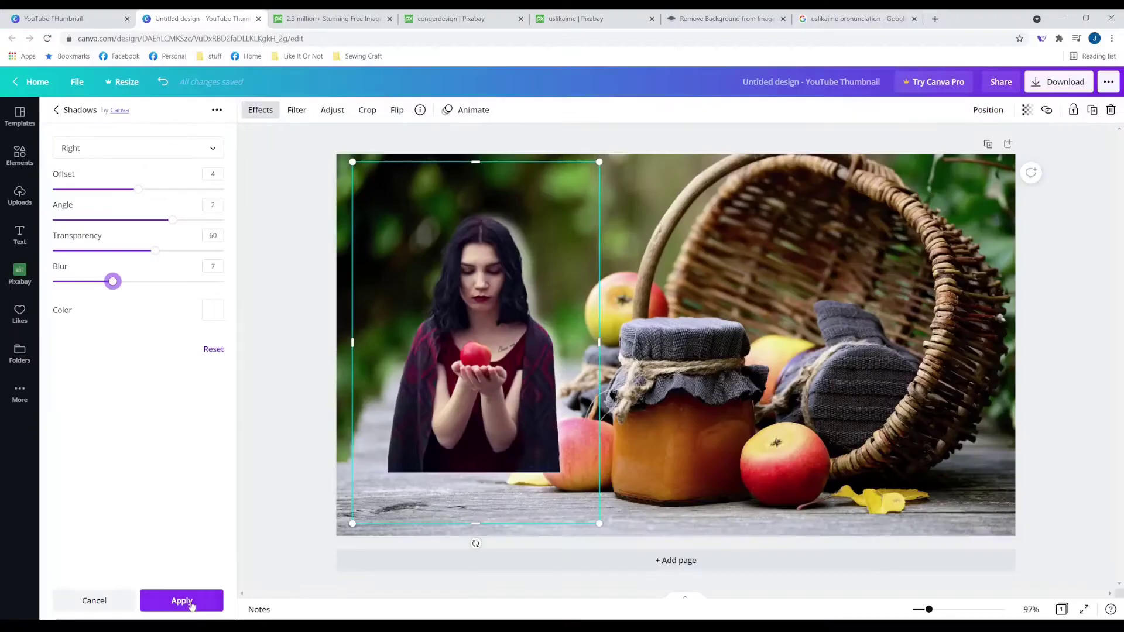
pyautogui.click(63, 51)
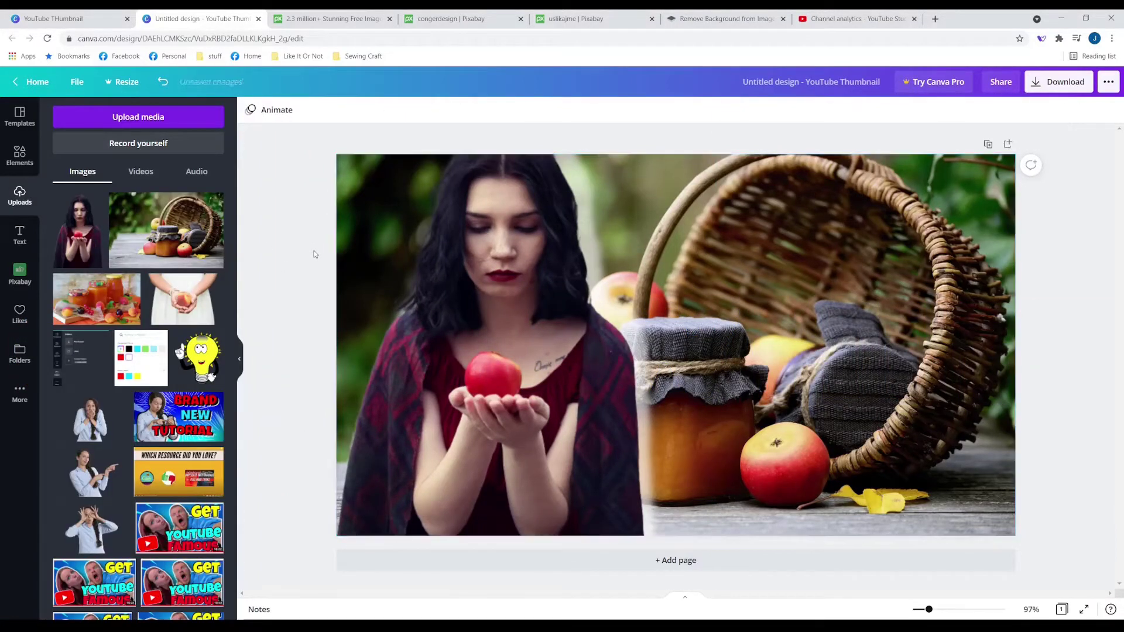
pyautogui.click(494, 304)
pyautogui.click(719, 288)
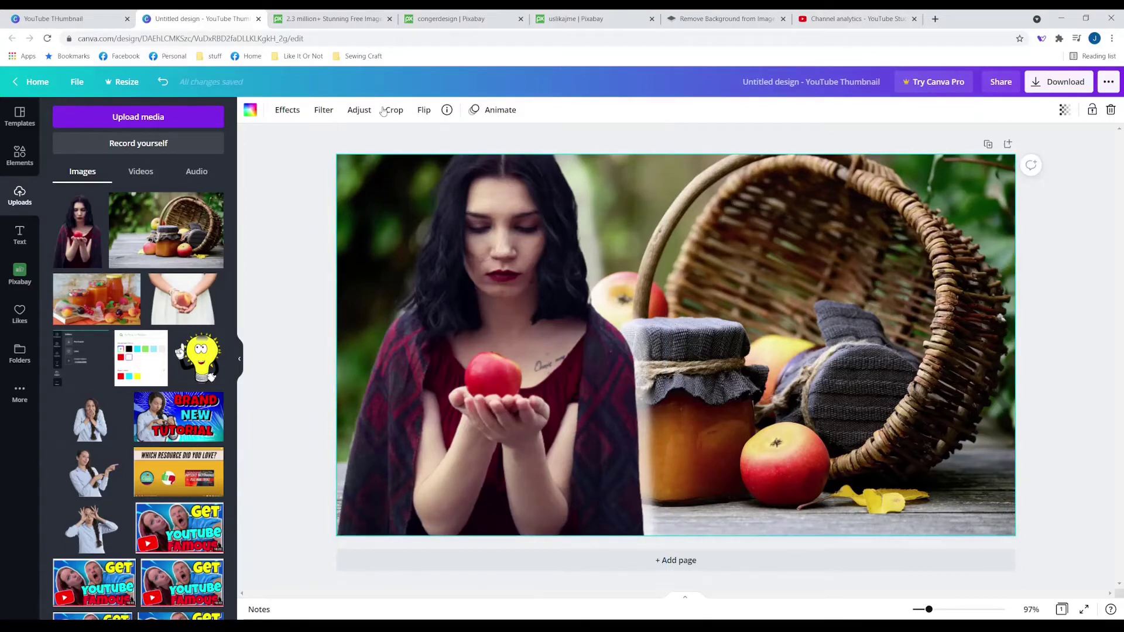
pyautogui.click(361, 110)
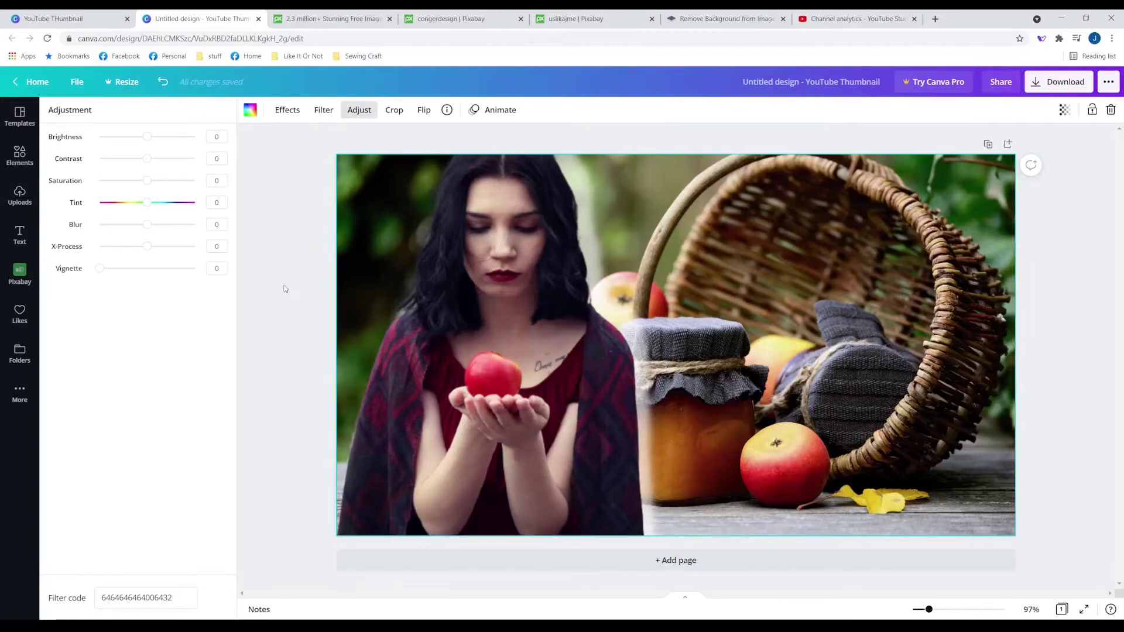
pyautogui.press('Escape')
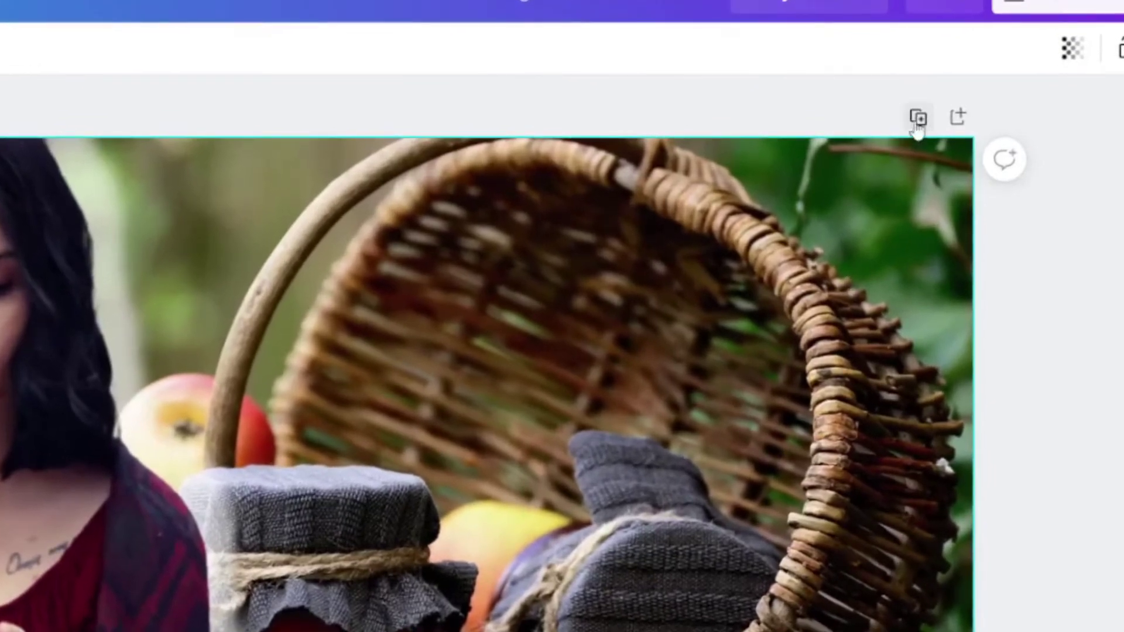
# Step: Duplicate the thumbnail page and flip the jam-and-apples background photo horizontally on the copy
pyautogui.click(918, 121)
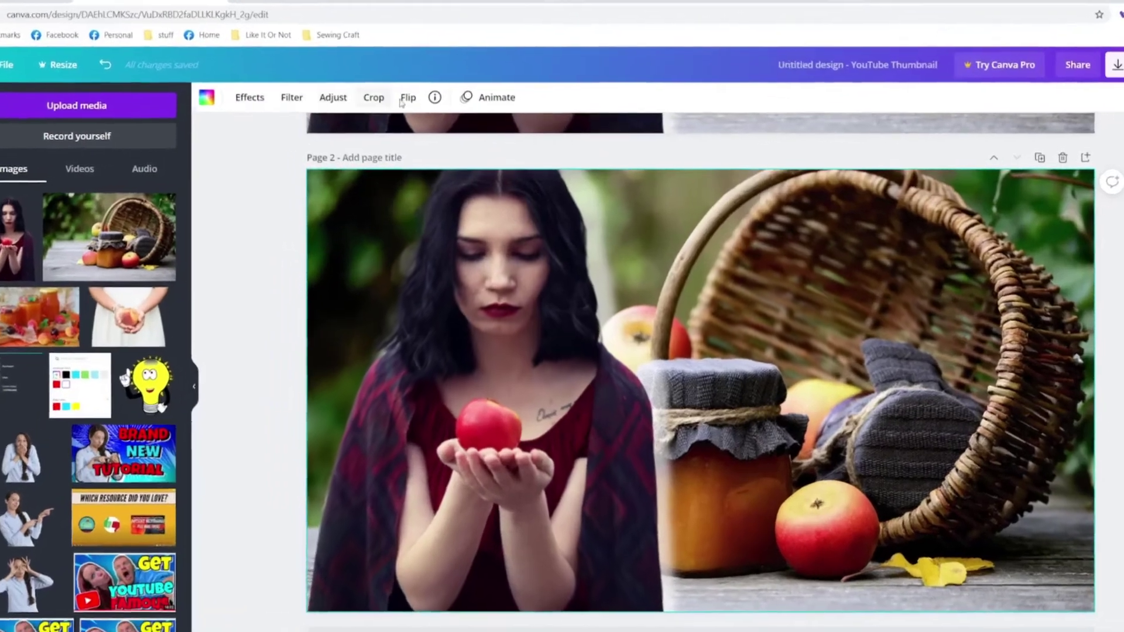
pyautogui.click(424, 109)
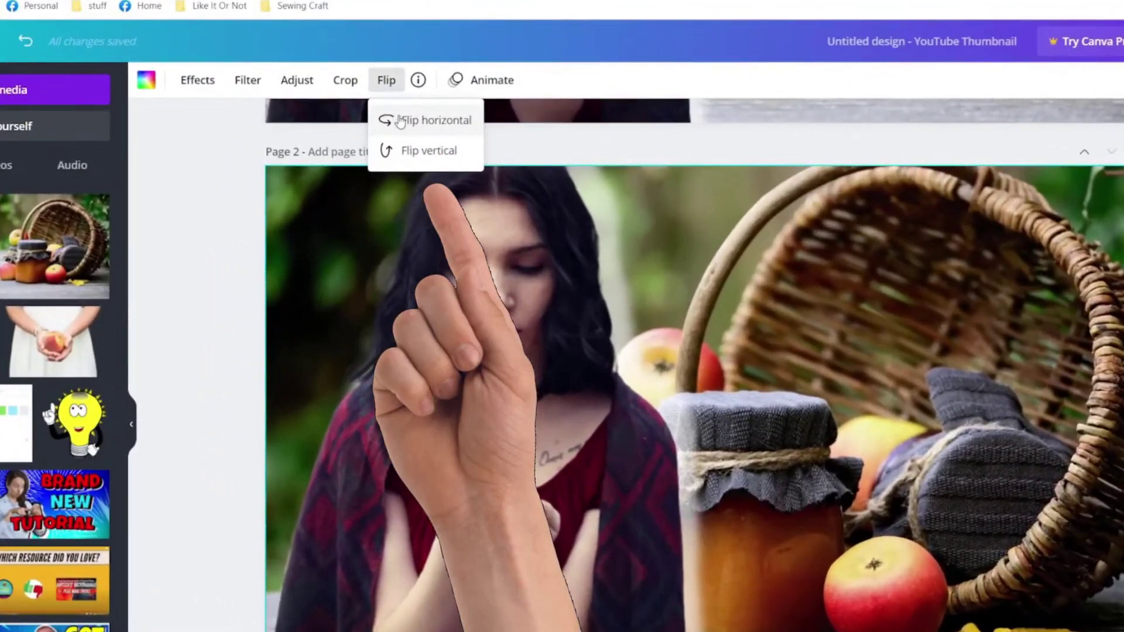
pyautogui.click(404, 120)
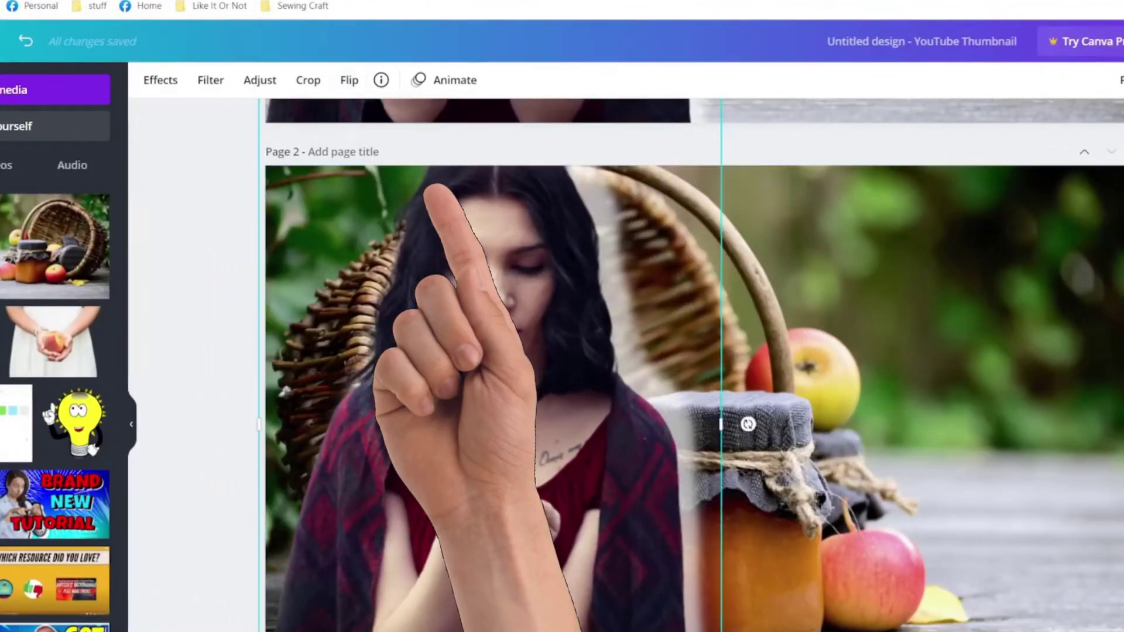
# Step: Move the woman's cut-out to the right half of page 2, and duplicate that page
pyautogui.moveTo(749, 424); pyautogui.dragTo(991, 419)
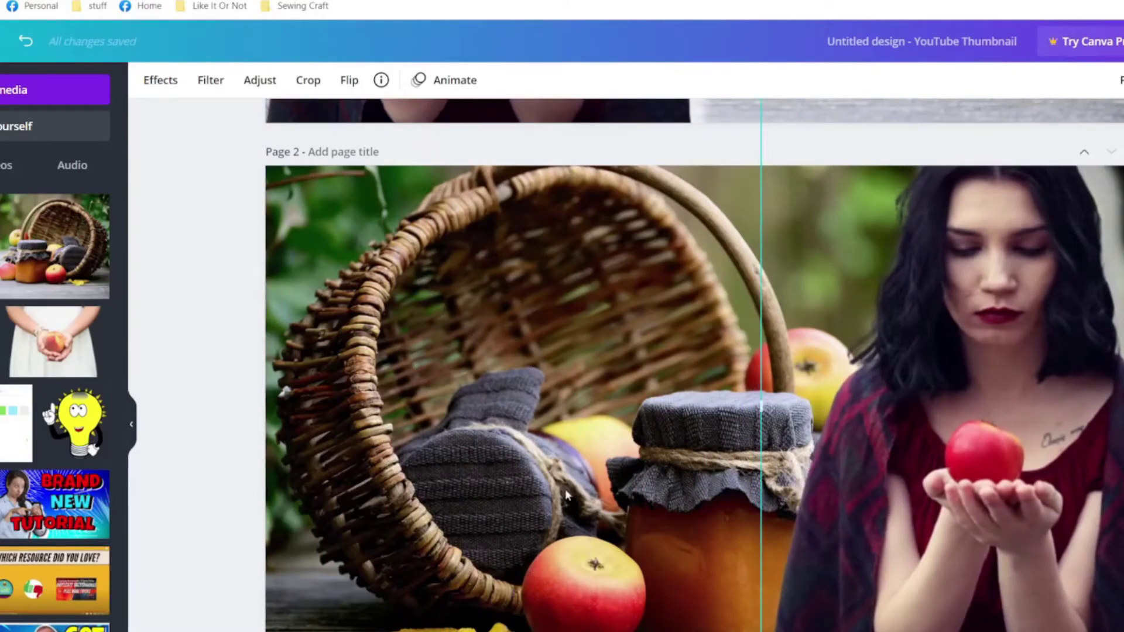
pyautogui.click(203, 442)
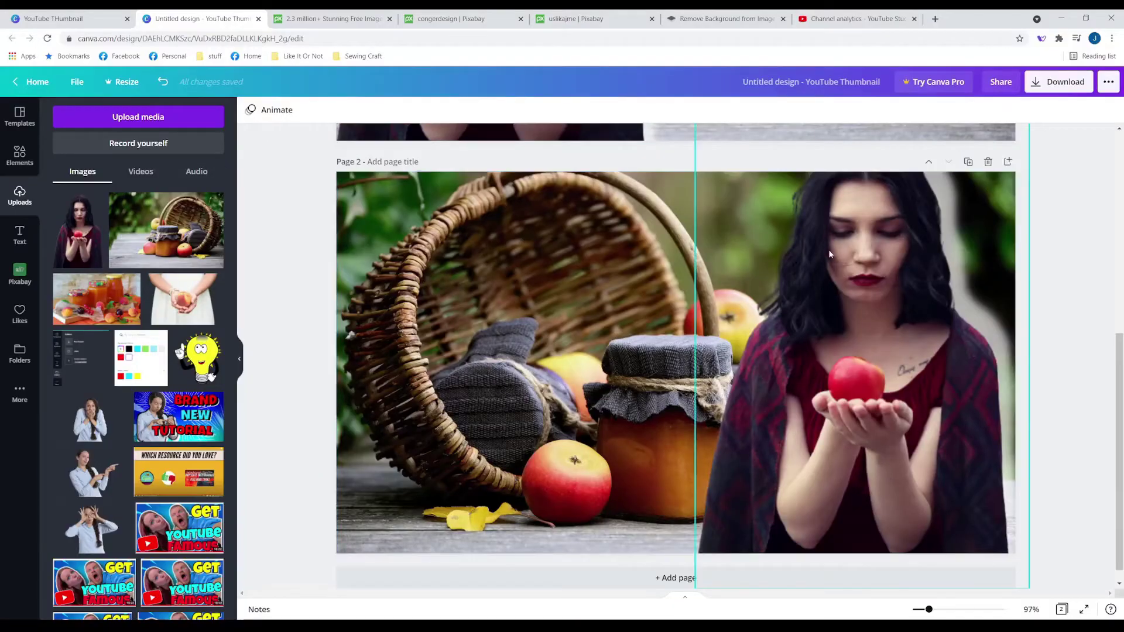
pyautogui.click(969, 163)
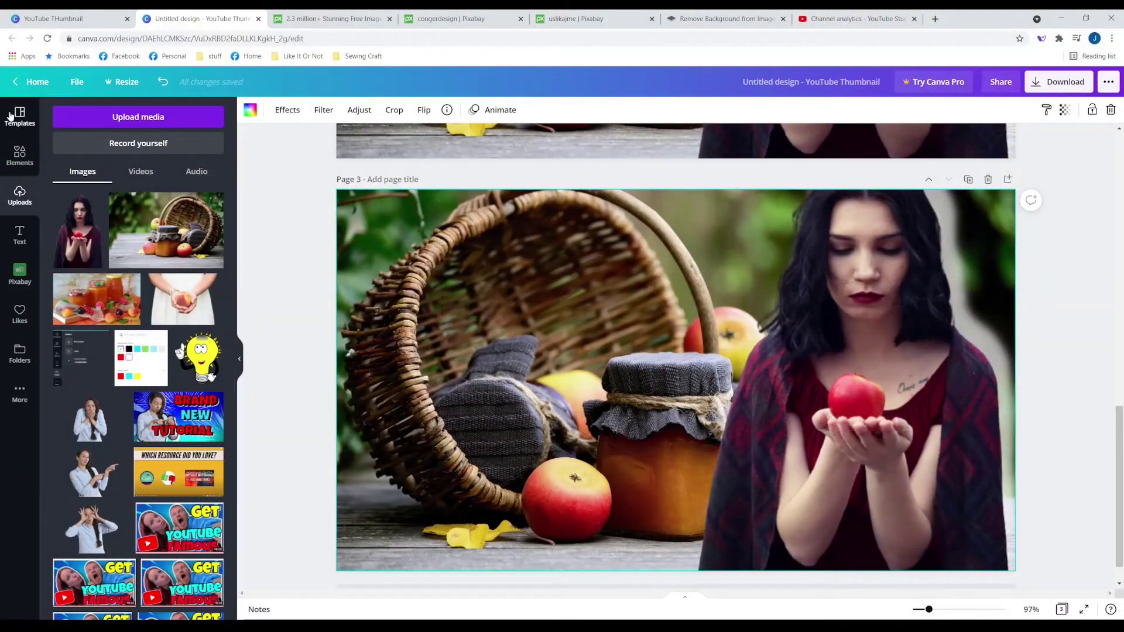
# Step: Open the template library and add a blank page after page 3
pyautogui.click(14, 117)
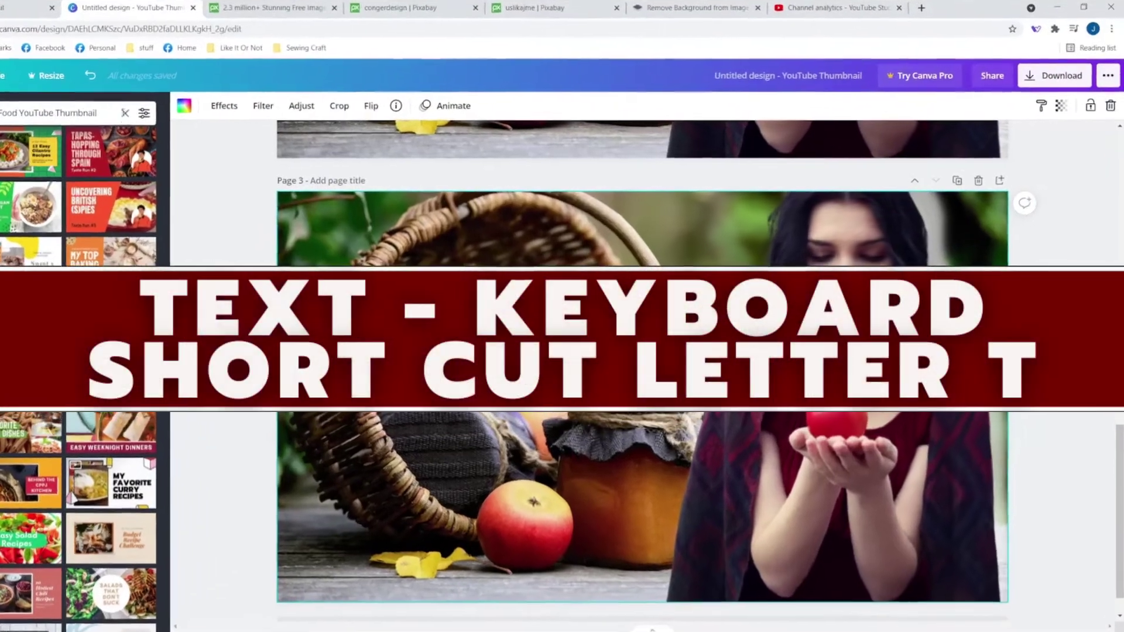
pyautogui.press('t')
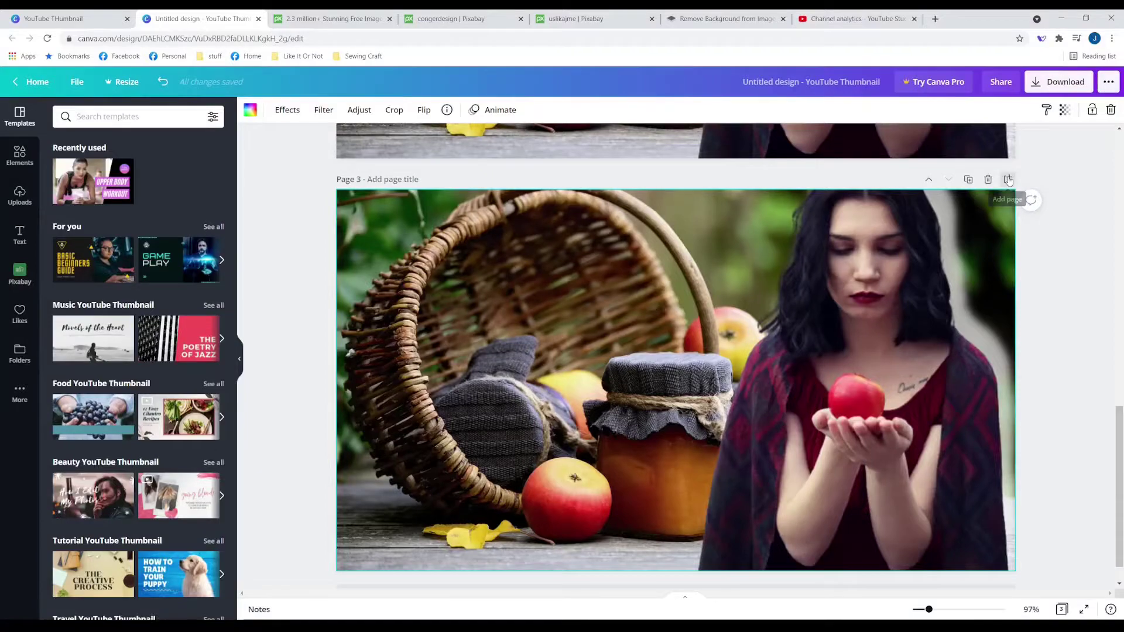
pyautogui.click(954, 188)
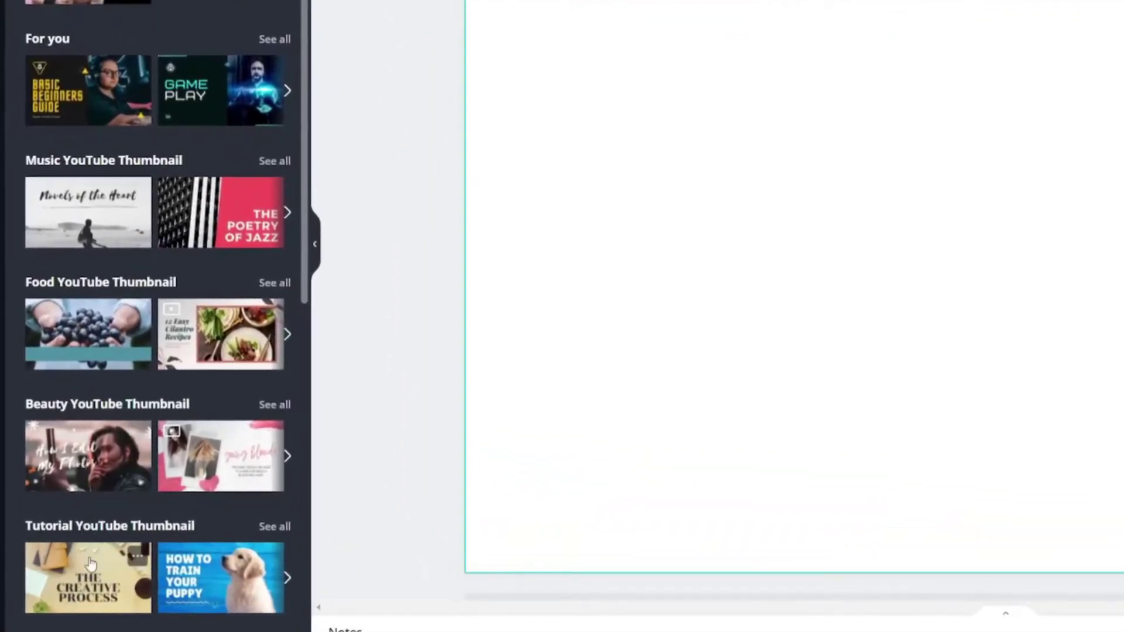
# Step: Browse all Food YouTube Thumbnail templates and look at the details of a few of them
pyautogui.click(272, 284)
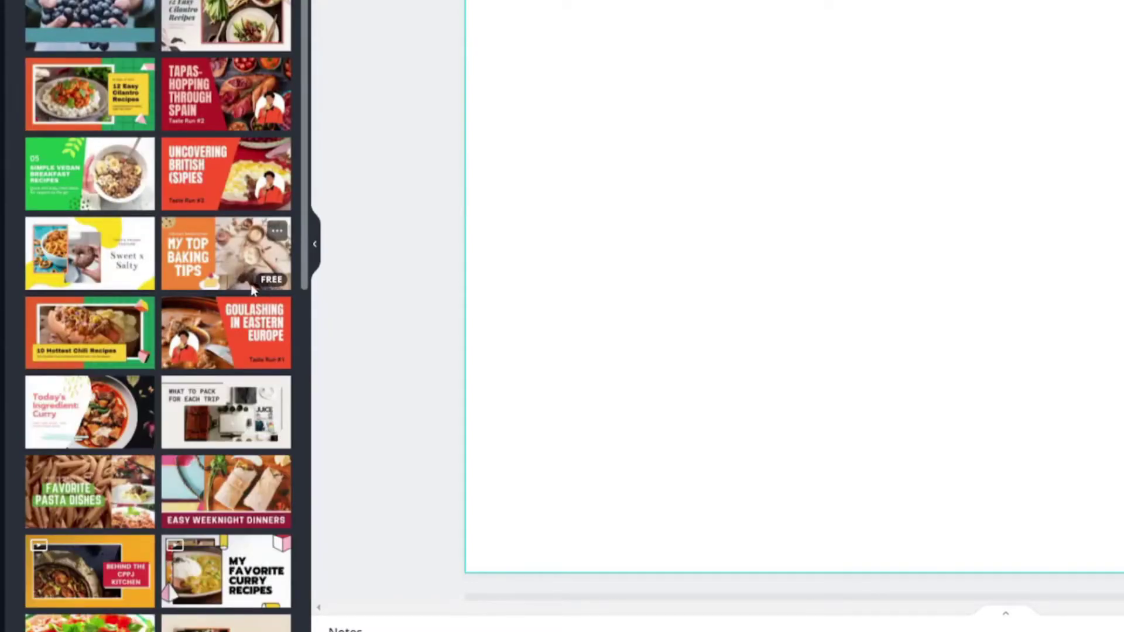
pyautogui.scroll(-8, 170, 226)
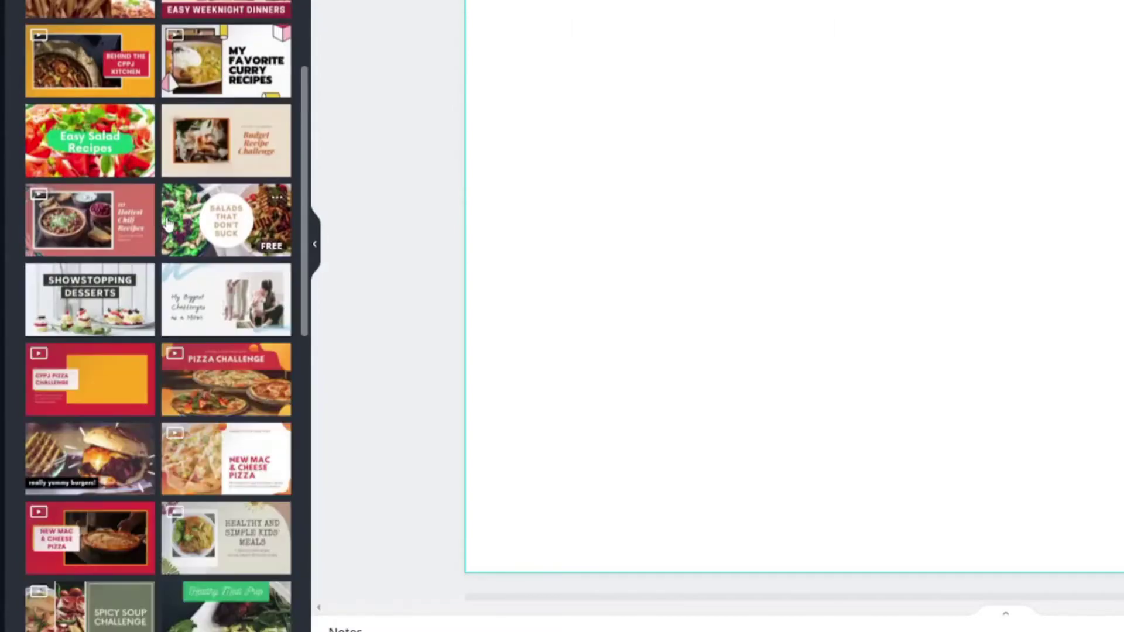
pyautogui.scroll(-10, 167, 223)
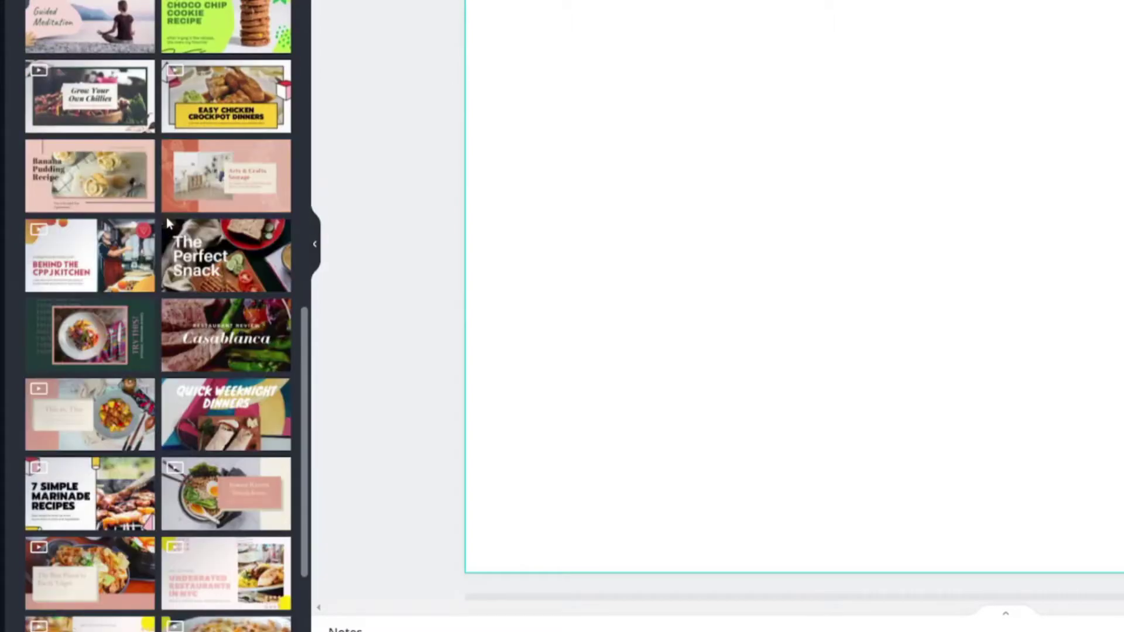
pyautogui.scroll(-10, 166, 225)
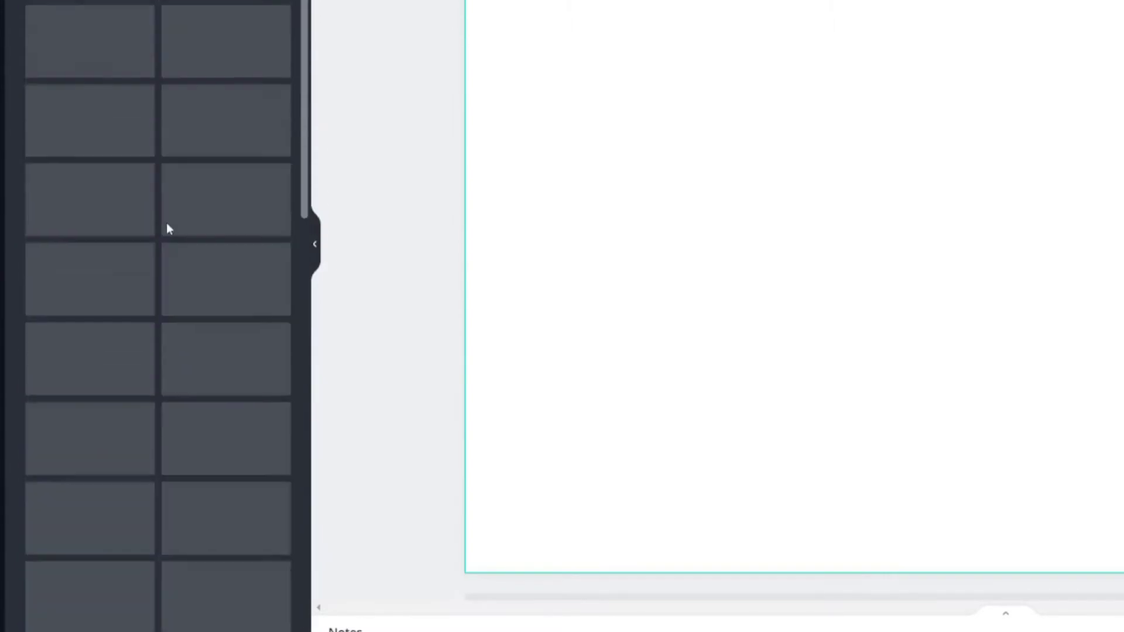
pyautogui.scroll(-2, 166, 229)
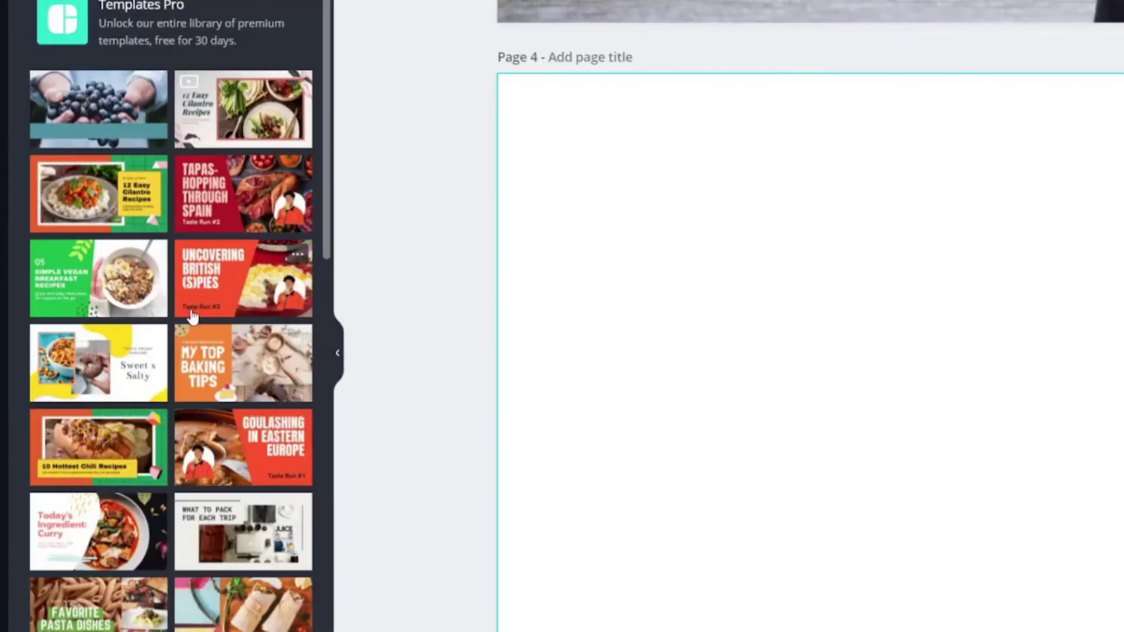
pyautogui.click(298, 344)
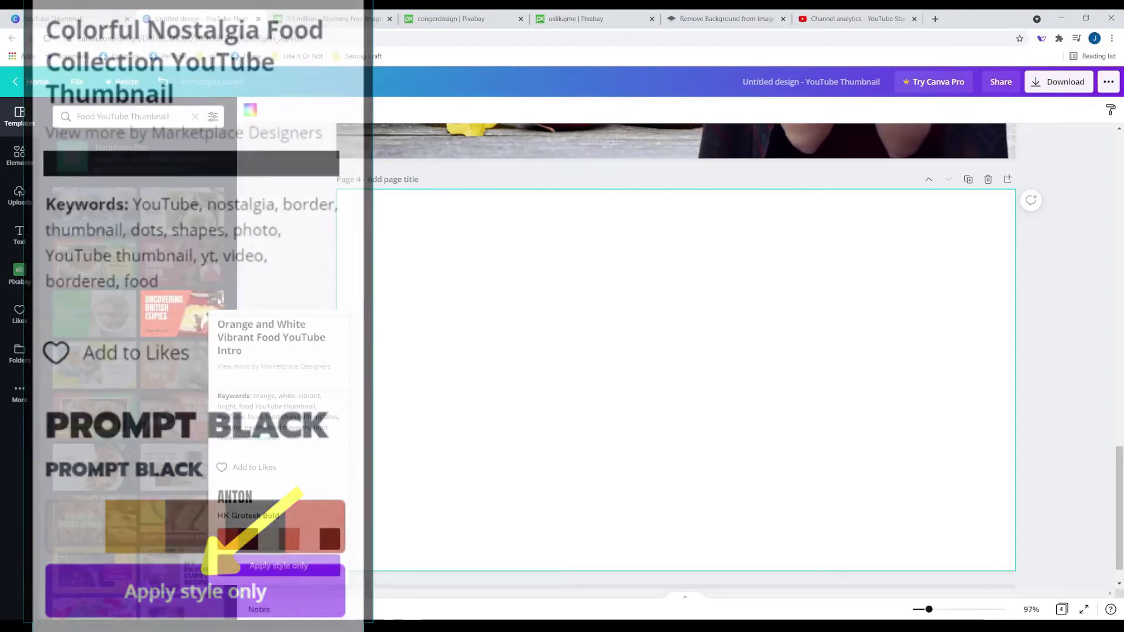
pyautogui.click(215, 455)
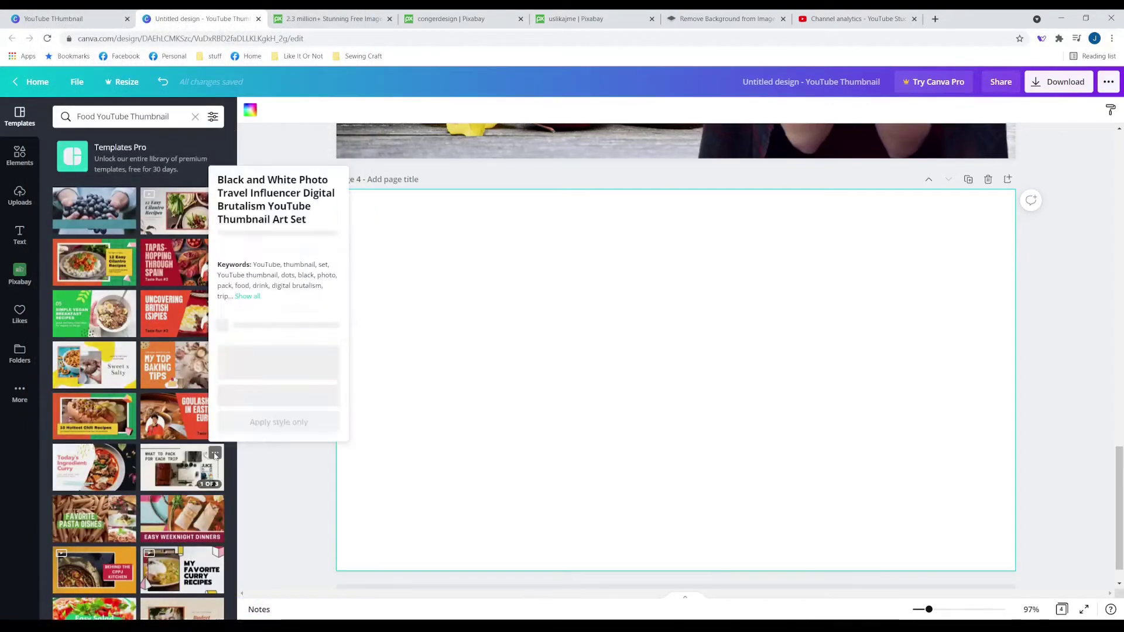
pyautogui.click(149, 473)
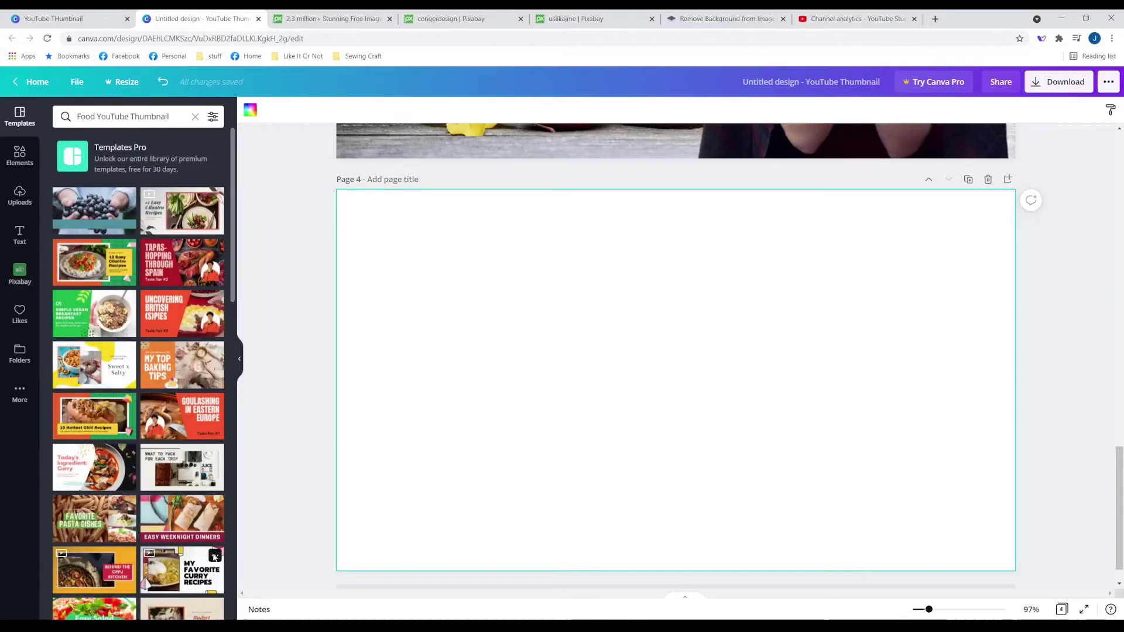
# Step: Apply only the style of the "My Favorite Curry Recipes" template to page 4, and shuffle its palette to an off-white background with black text
pyautogui.click(215, 557)
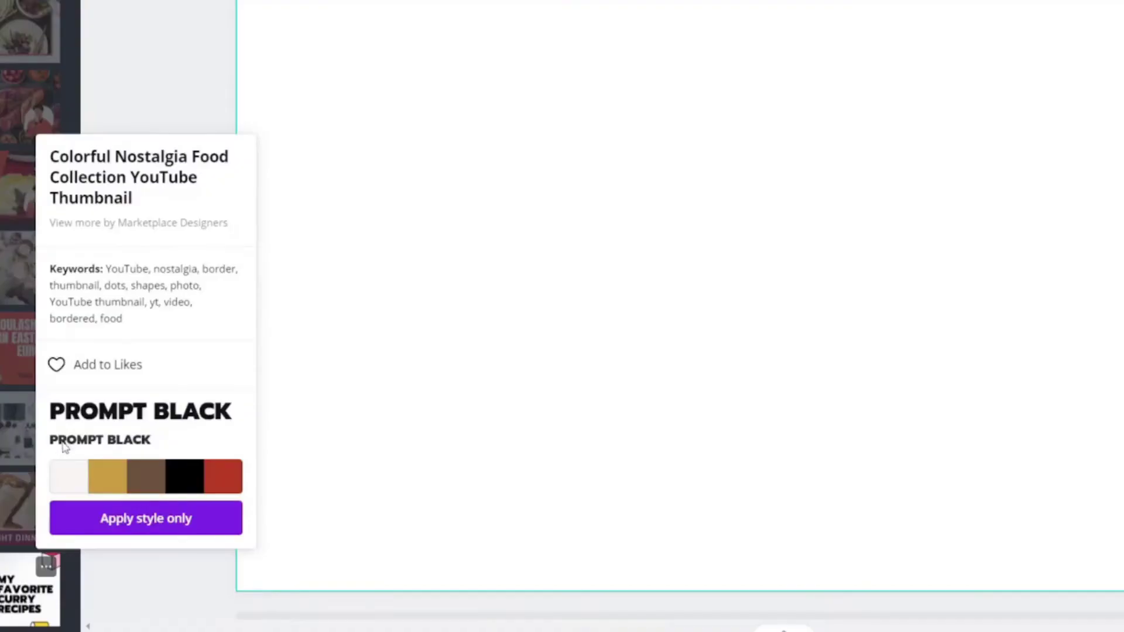
pyautogui.click(123, 521)
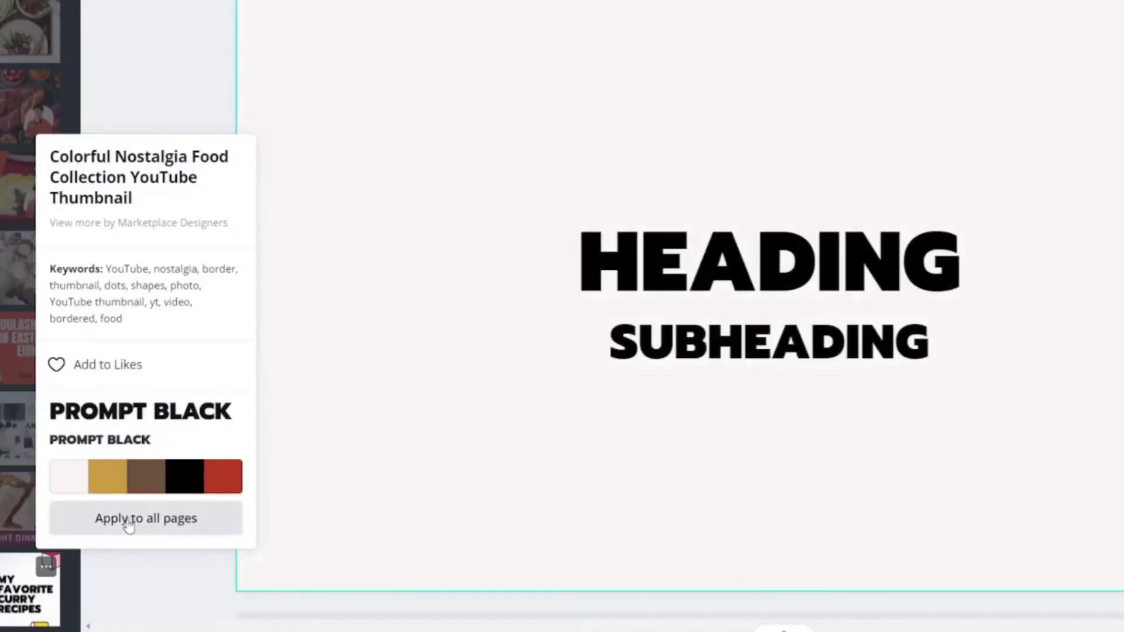
pyautogui.click(146, 480)
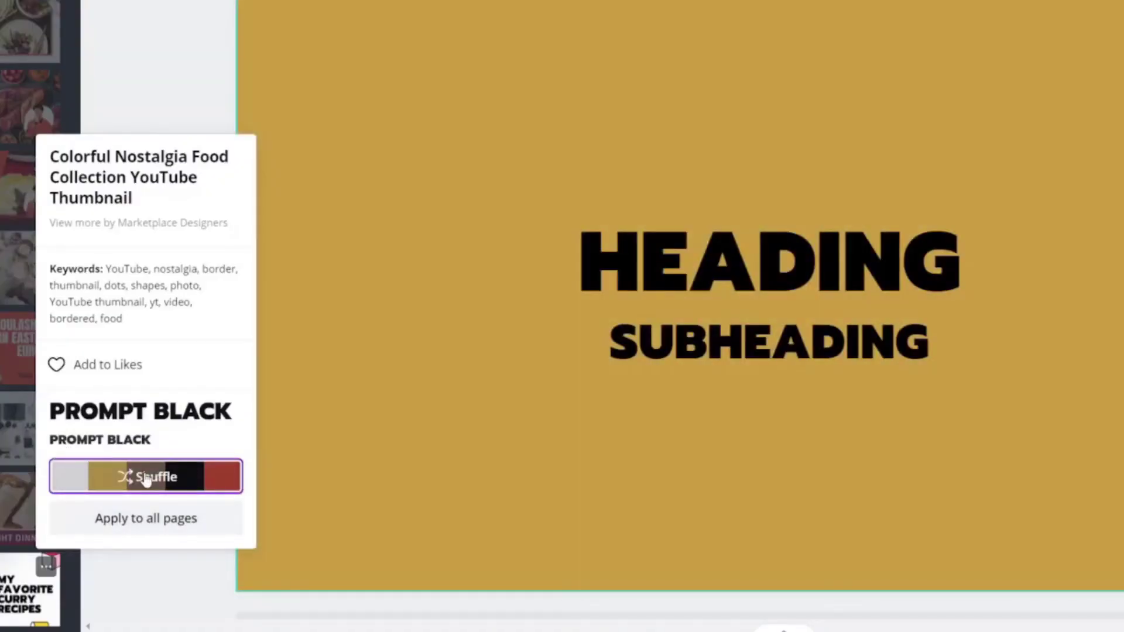
pyautogui.click(146, 480)
pyautogui.click(147, 477)
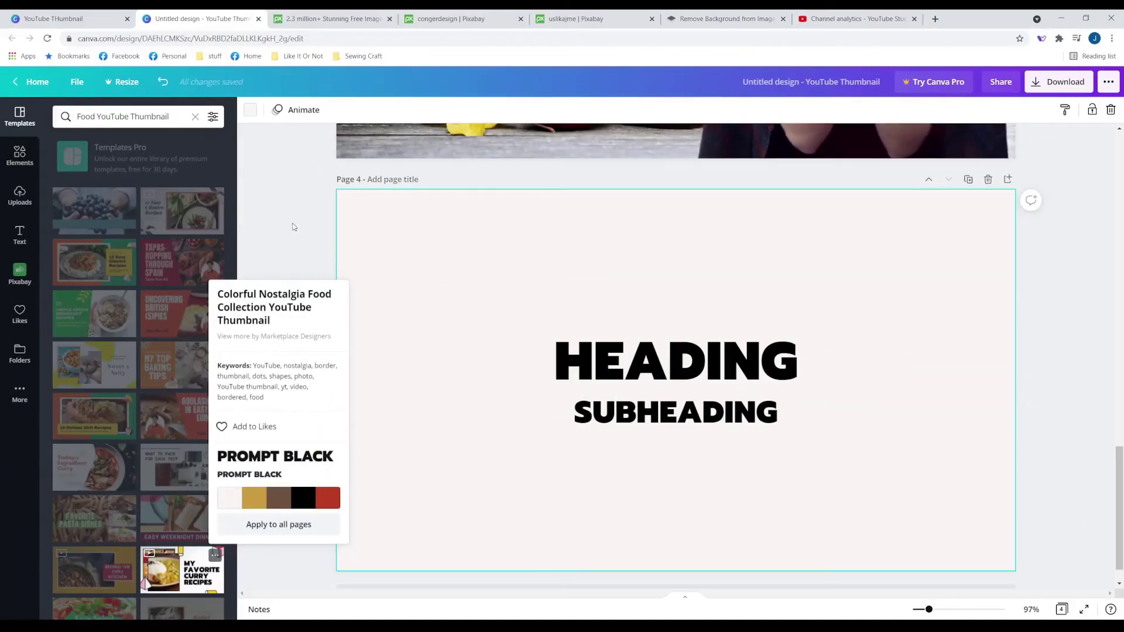
pyautogui.click(274, 204)
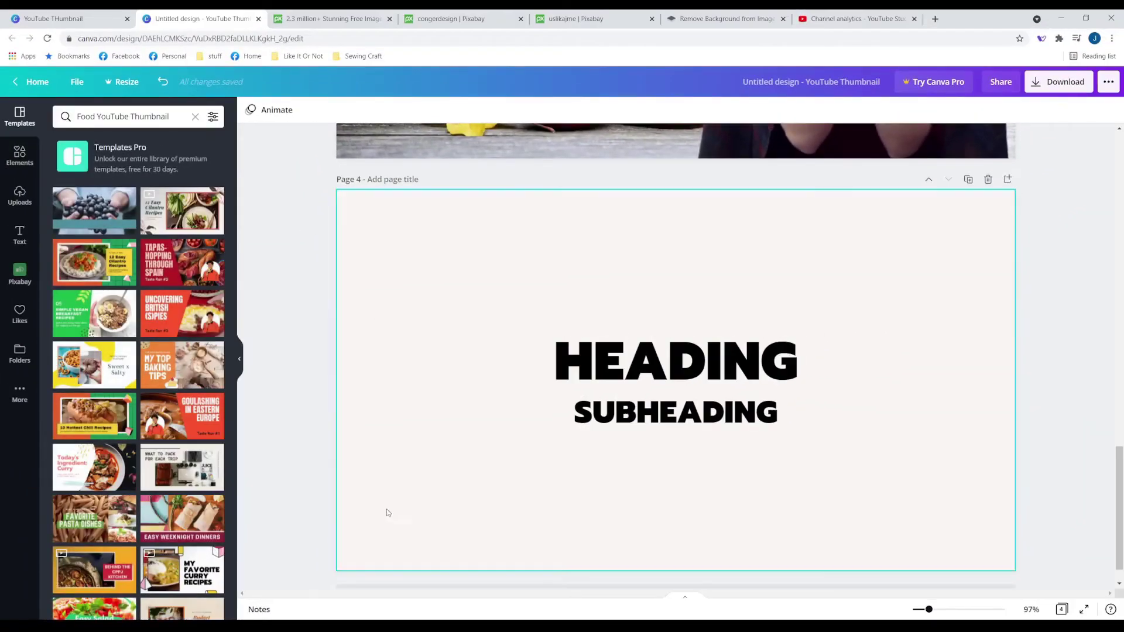
# Step: Try the Antonio Bold font on the heading, and switch it back to Prompt Black
pyautogui.click(662, 346)
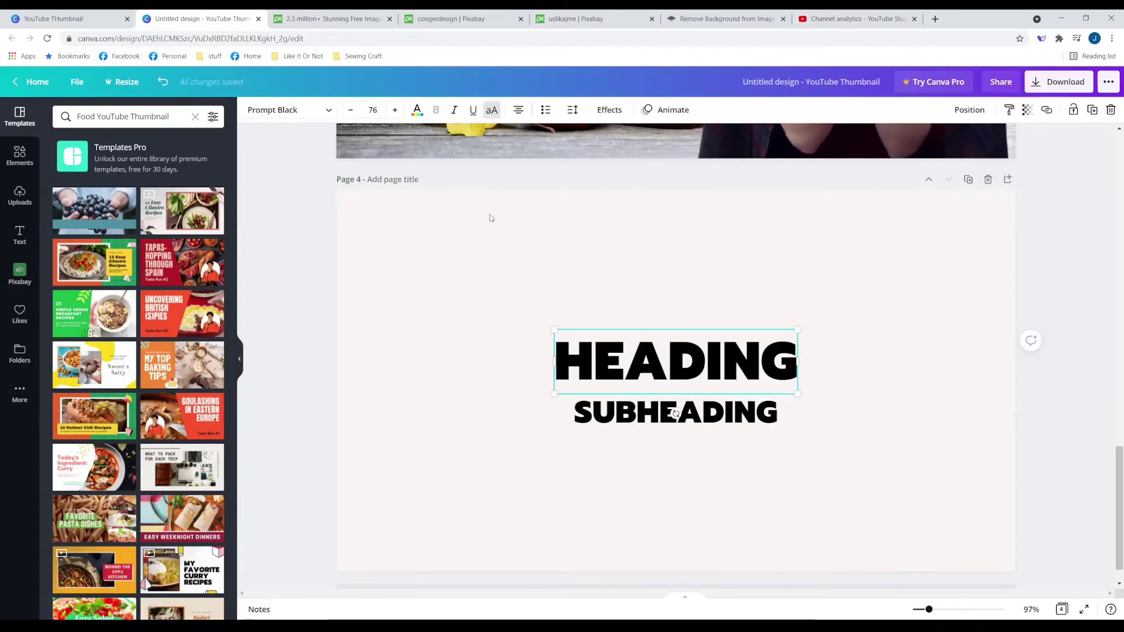
pyautogui.click(327, 112)
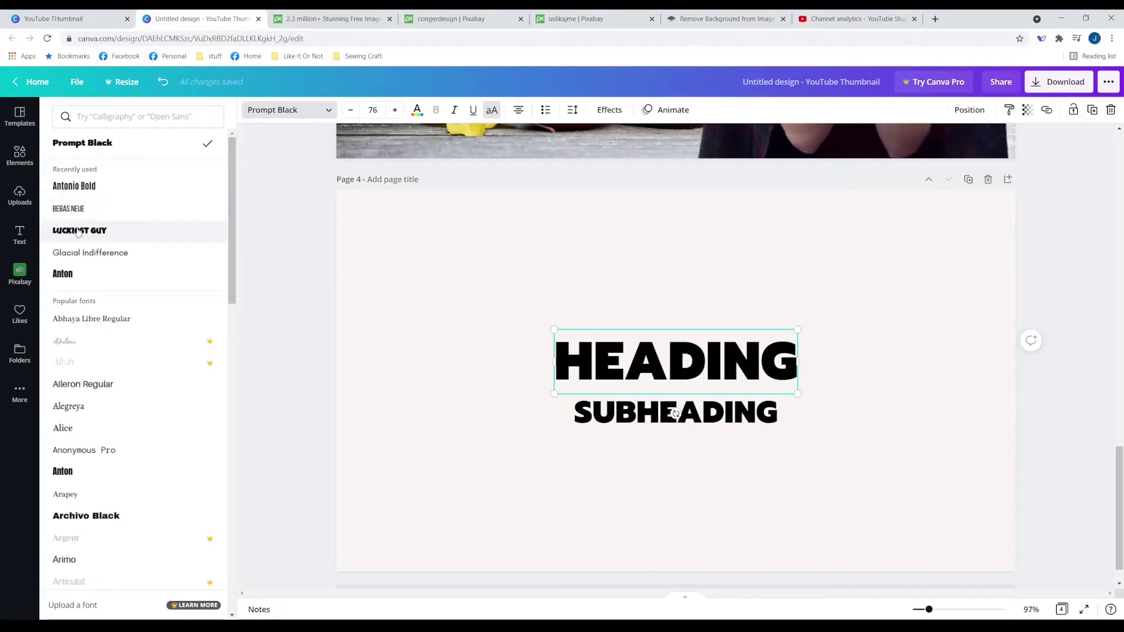
pyautogui.click(83, 188)
pyautogui.click(101, 143)
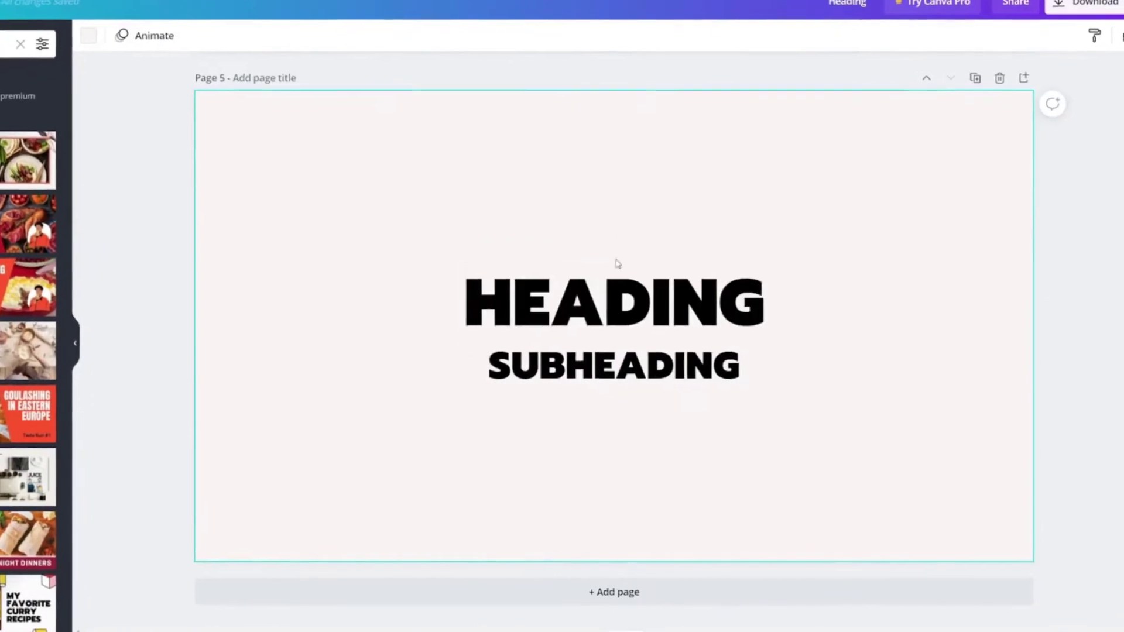
# Step: Replace the heading text on page 5 with "TITLE THUMBNAIL"
pyautogui.click(621, 304)
pyautogui.moveTo(477, 307); pyautogui.dragTo(610, 312)
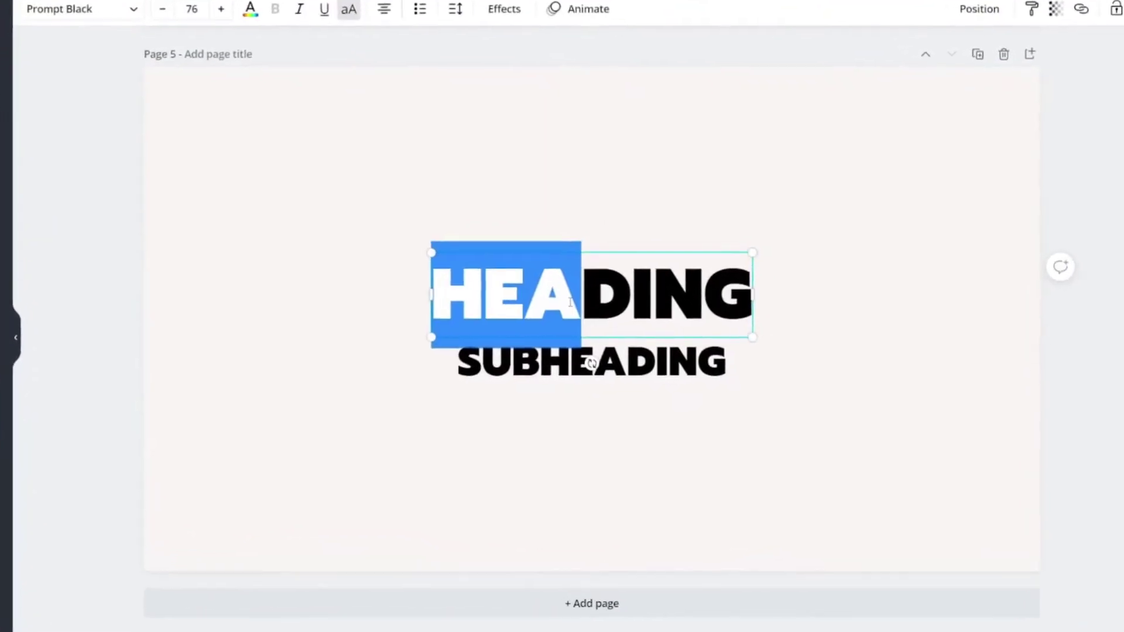
pyautogui.write('TITLE')
pyautogui.press('Delete')
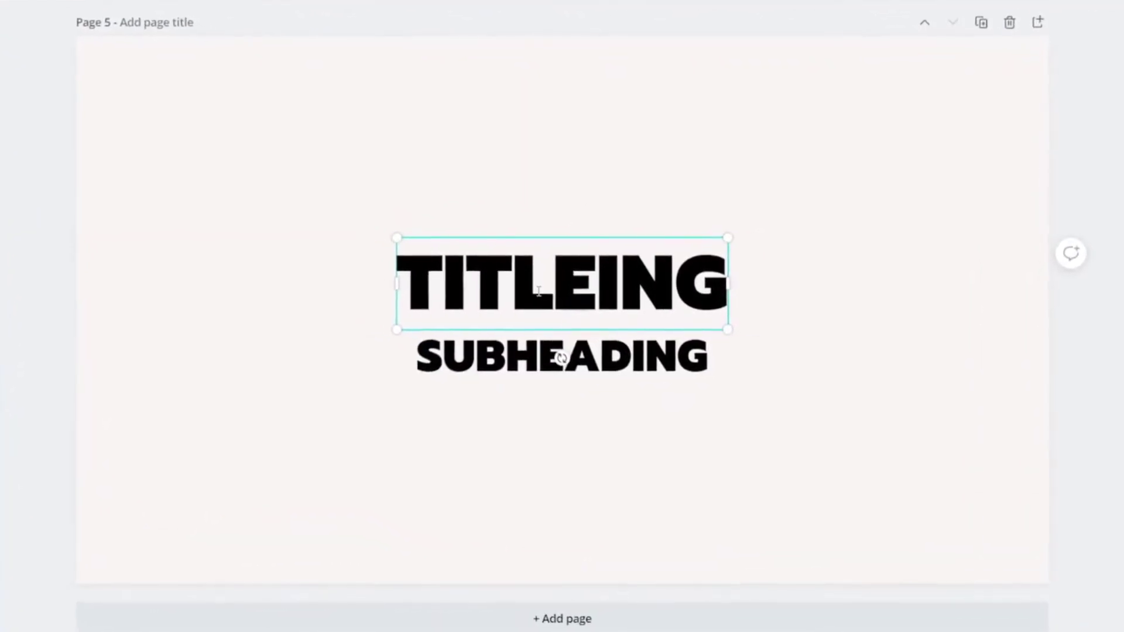
pyautogui.press('Delete')
pyautogui.press('Delete')
pyautogui.press('Delete')
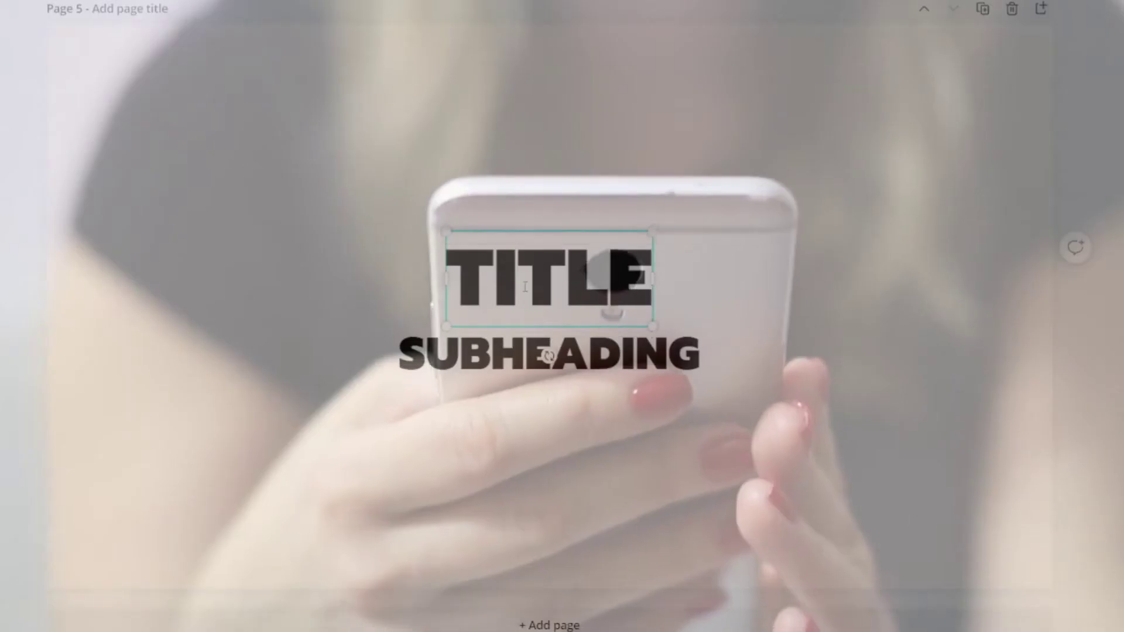
pyautogui.write('THUMBNAIL')
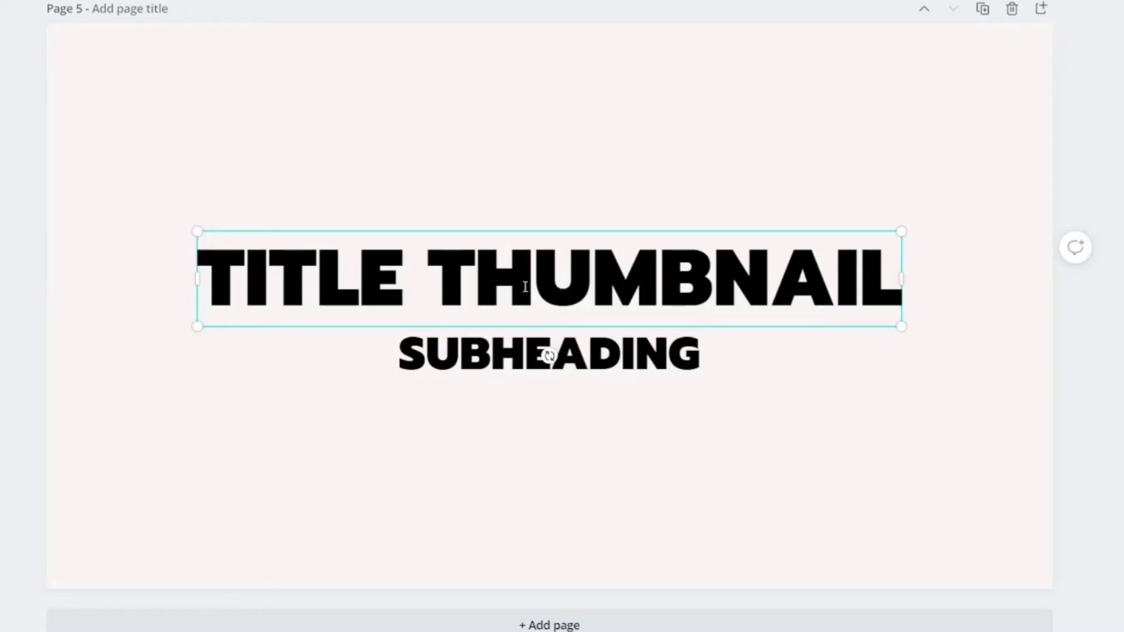
# Step: Replace the subheading text on page 5 with "DOESN'T NEED TO BE TOO WORDY"
pyautogui.click(533, 355)
pyautogui.doubleClick(519, 359)
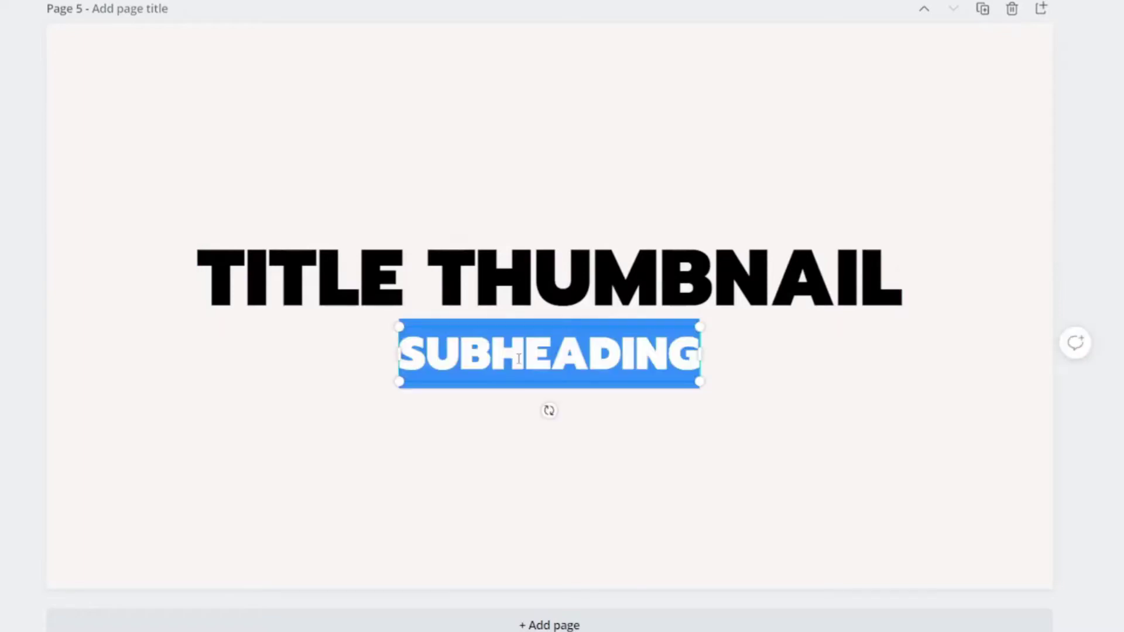
pyautogui.write("DOESN'")
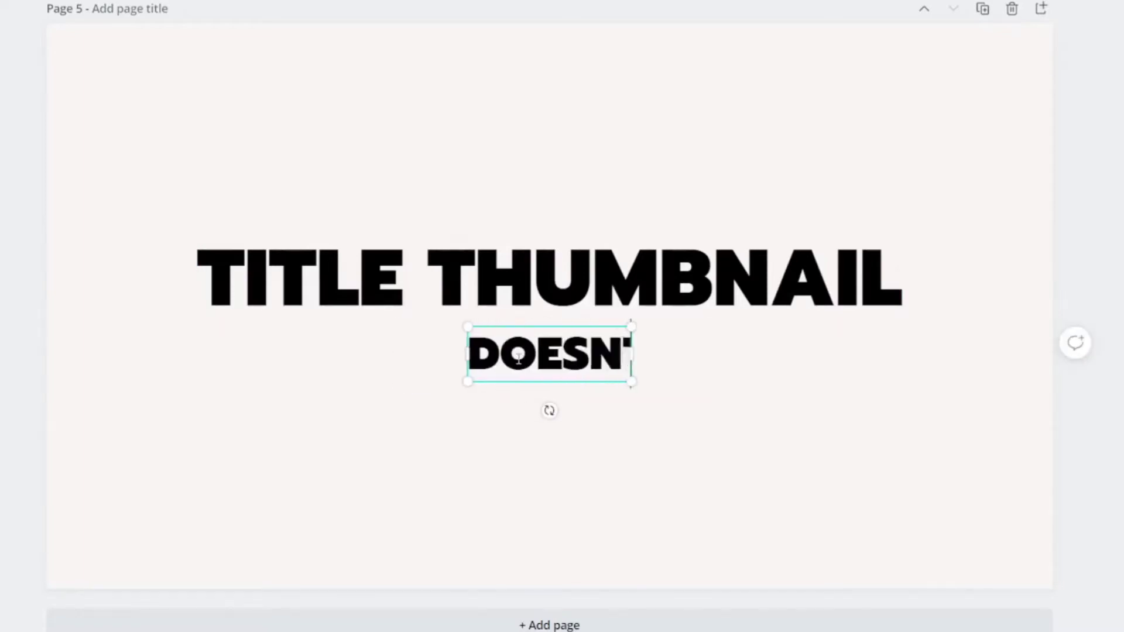
pyautogui.write('T NEED TO BE TOO WORDY')
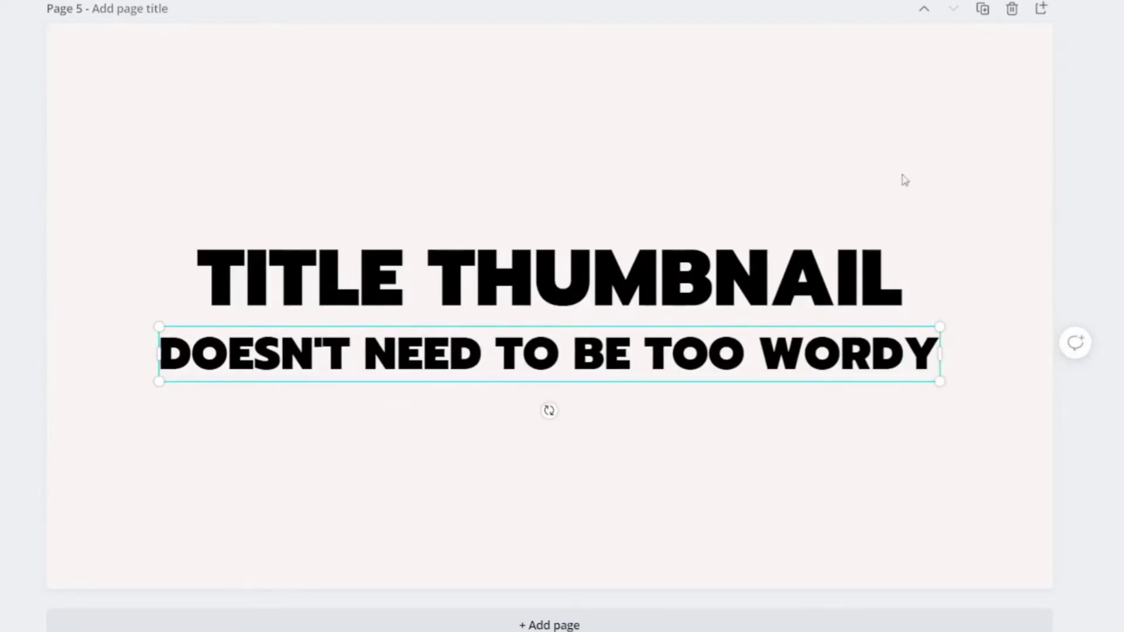
# Step: Duplicate the subheading on page 5 directly beneath itself and replace the copy's text with "SLAP YO MAMA'S APPLESAUCE"
pyautogui.click(592, 300)
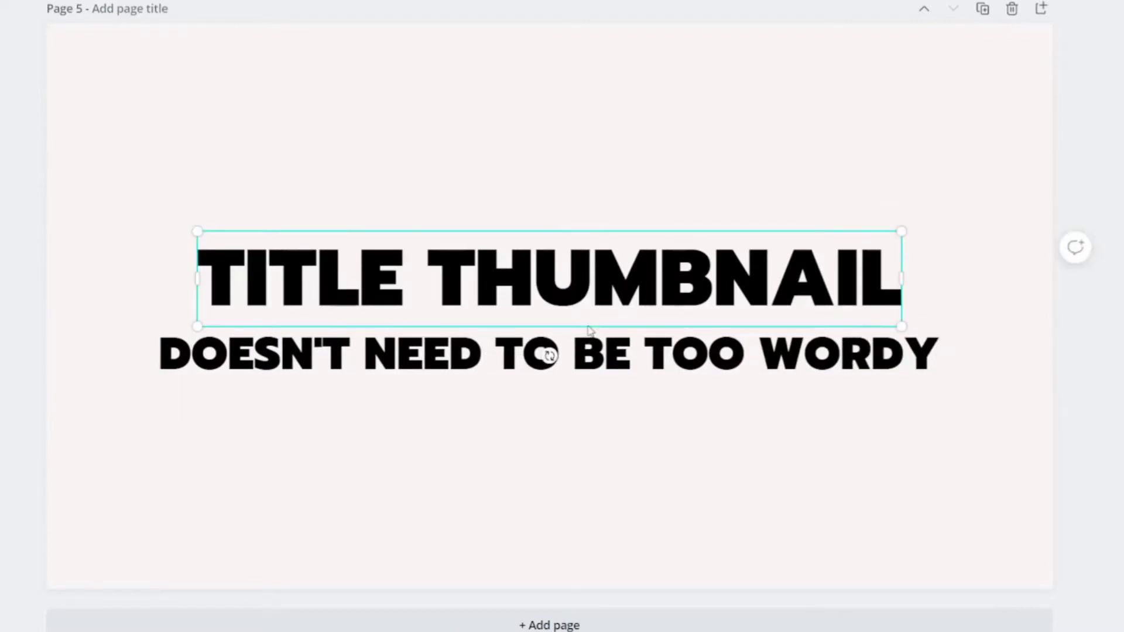
pyautogui.click(585, 360)
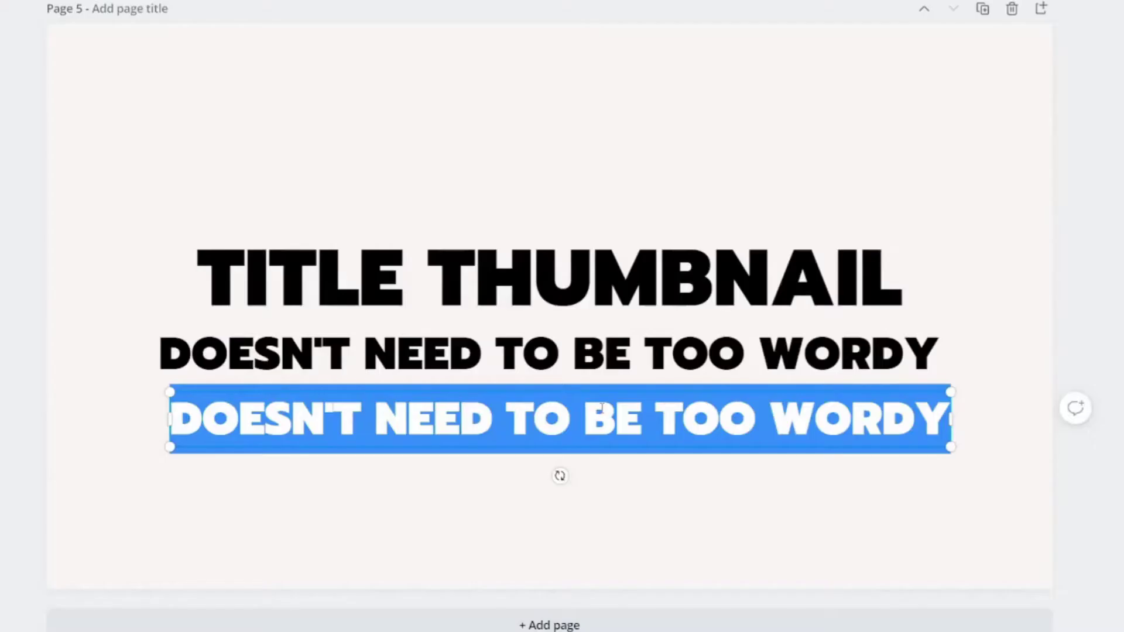
pyautogui.write('SLA')
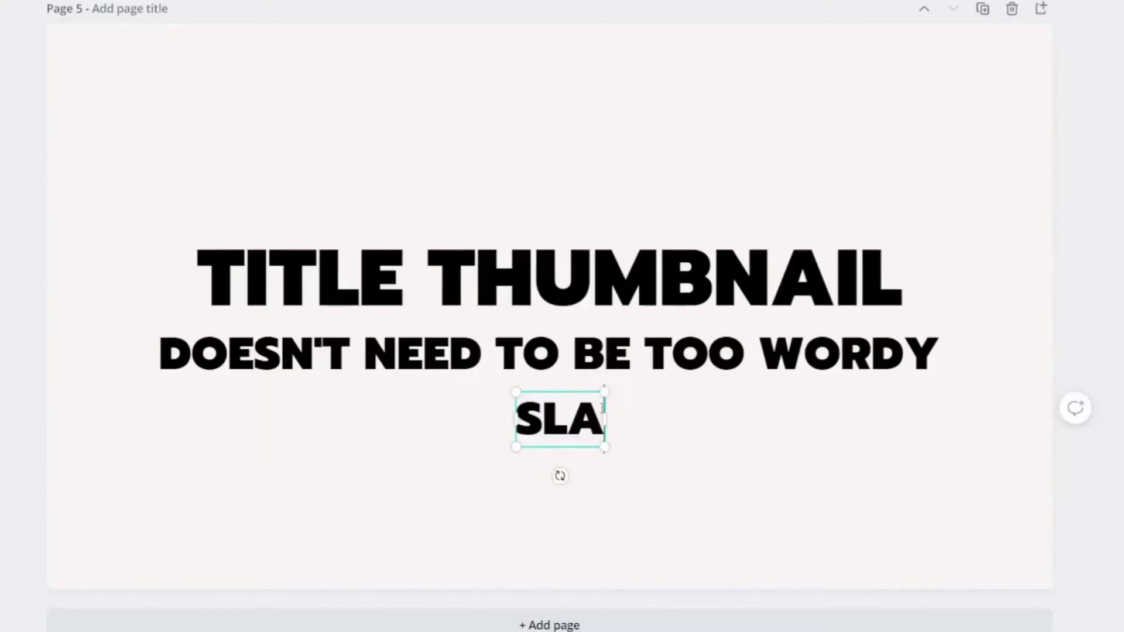
pyautogui.write("P YO MAMA'S APP")
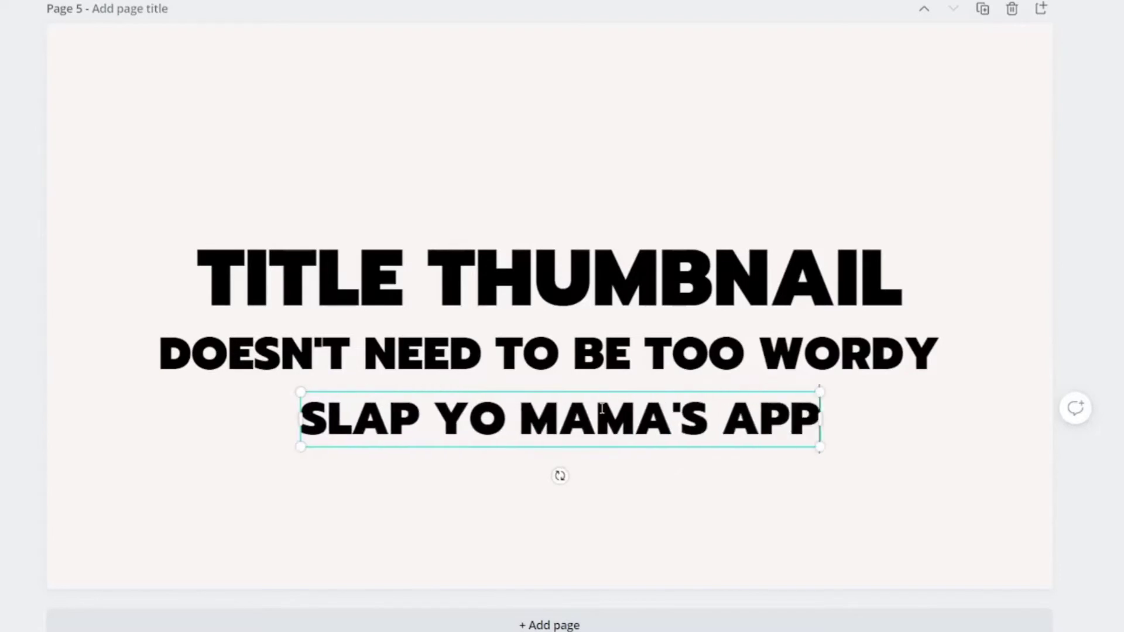
pyautogui.write('LESAUCE')
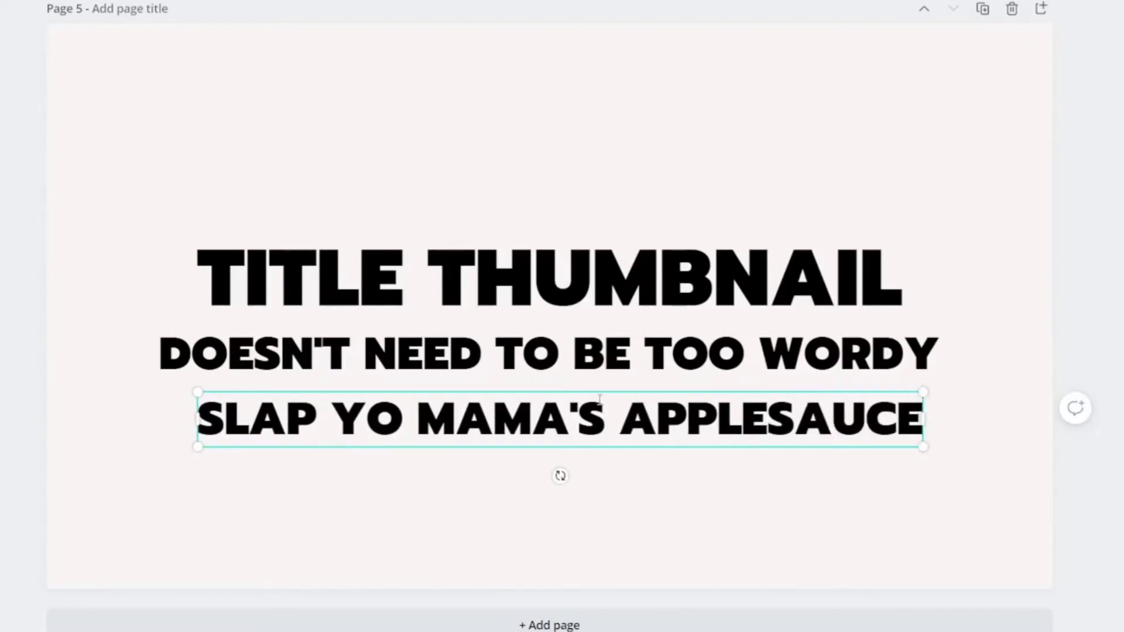
# Step: Delete the "SLAP YO MAMA'S APPLESAUCE" text line from page 5
pyautogui.click(559, 515)
pyautogui.click(561, 427)
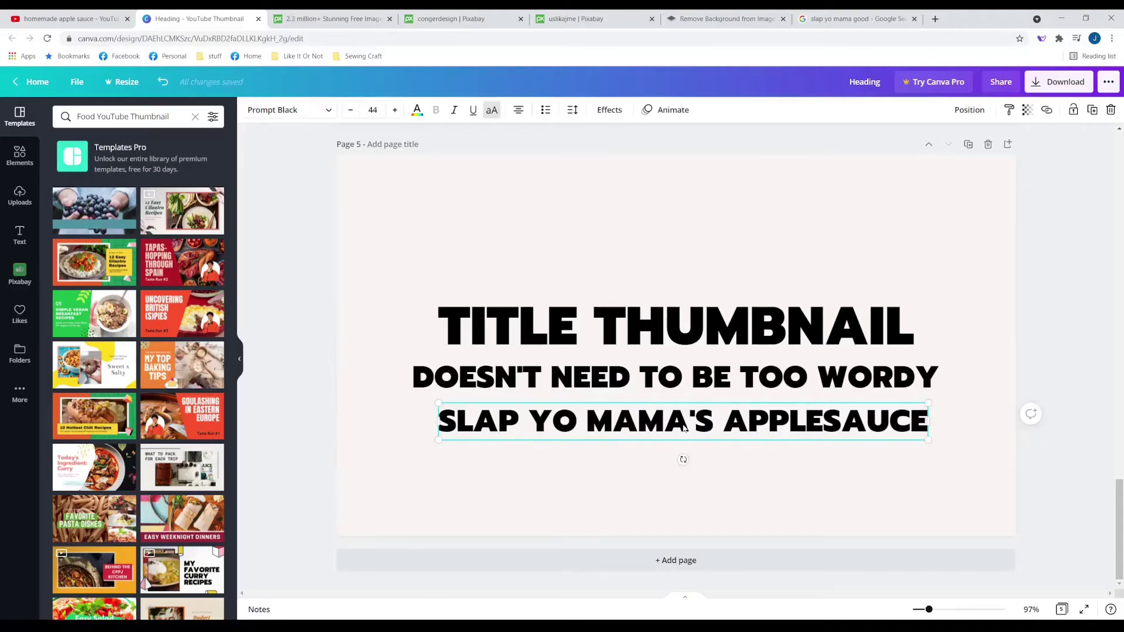
pyautogui.press('Delete')
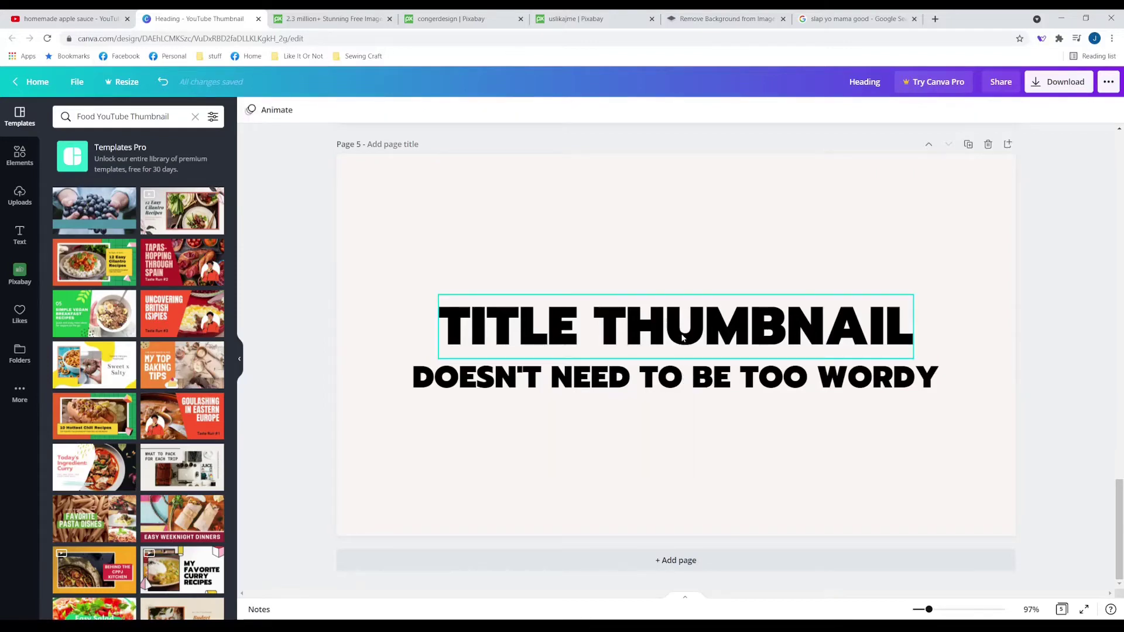
# Step: Replace the page 5 heading with "HOMEMADE" and the subheading with "APPLESAUCE"
pyautogui.doubleClick(681, 334)
pyautogui.write('HOMEMADE')
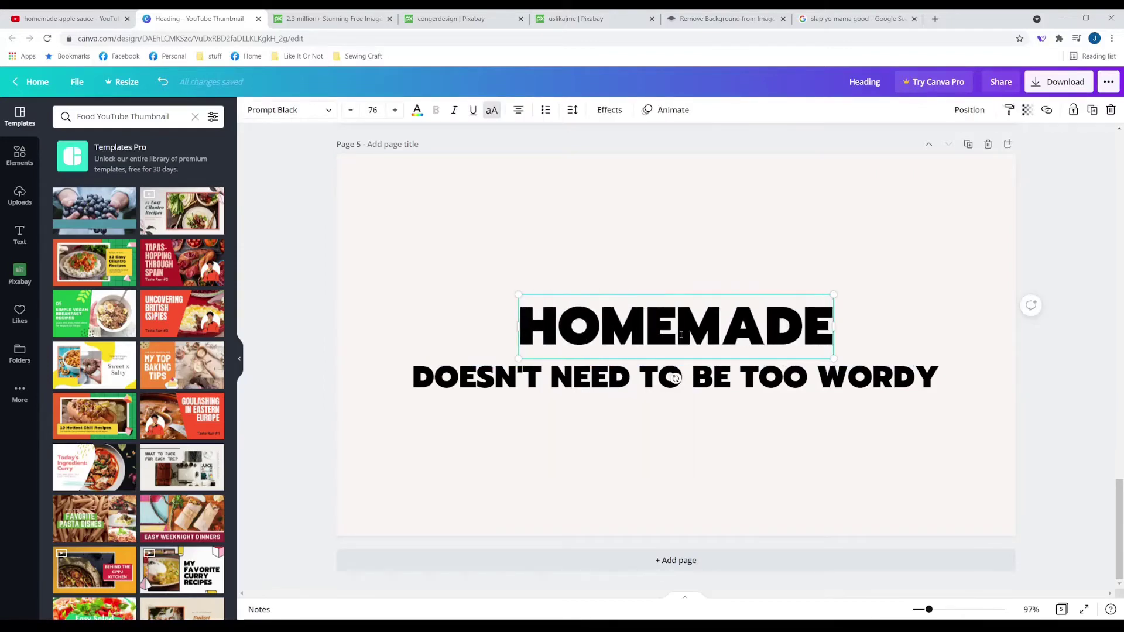
pyautogui.click(721, 387)
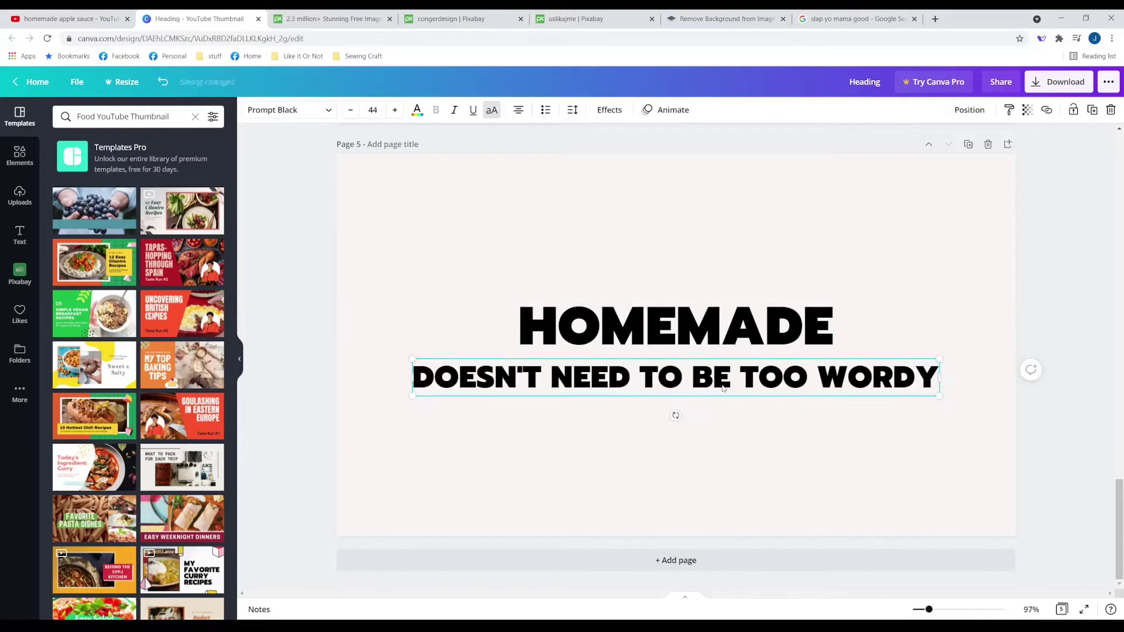
pyautogui.doubleClick(721, 386)
pyautogui.write('APPLESAUCE')
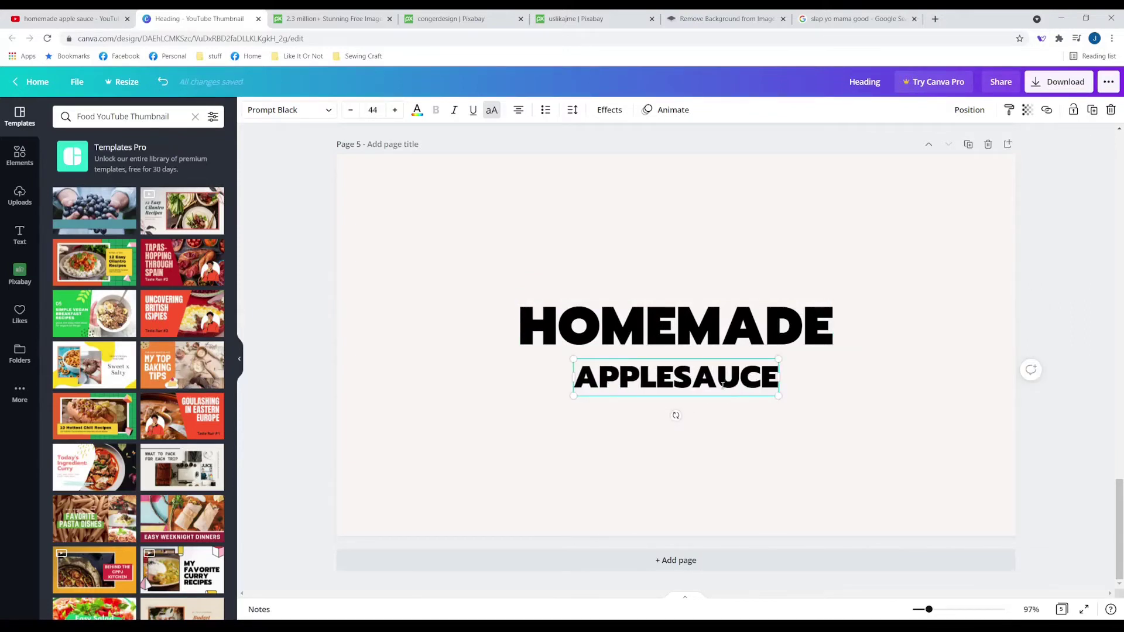
pyautogui.click(706, 431)
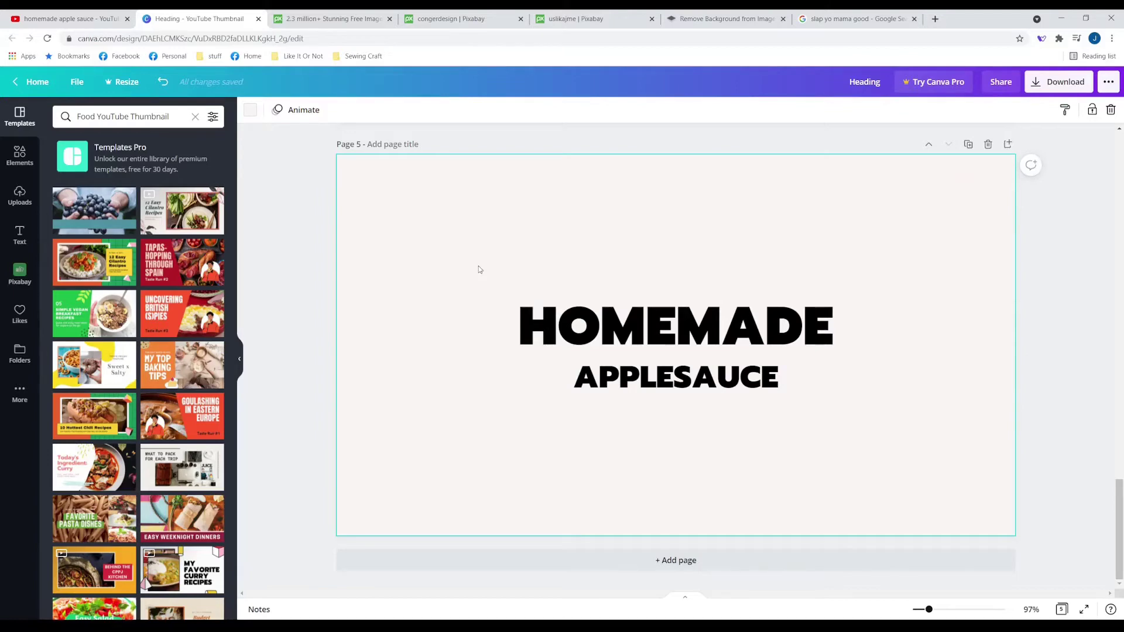
# Step: Move both text lines together onto the page 3 thumbnail and enlarge them to span most of the image's width
pyautogui.moveTo(469, 252); pyautogui.dragTo(980, 458)
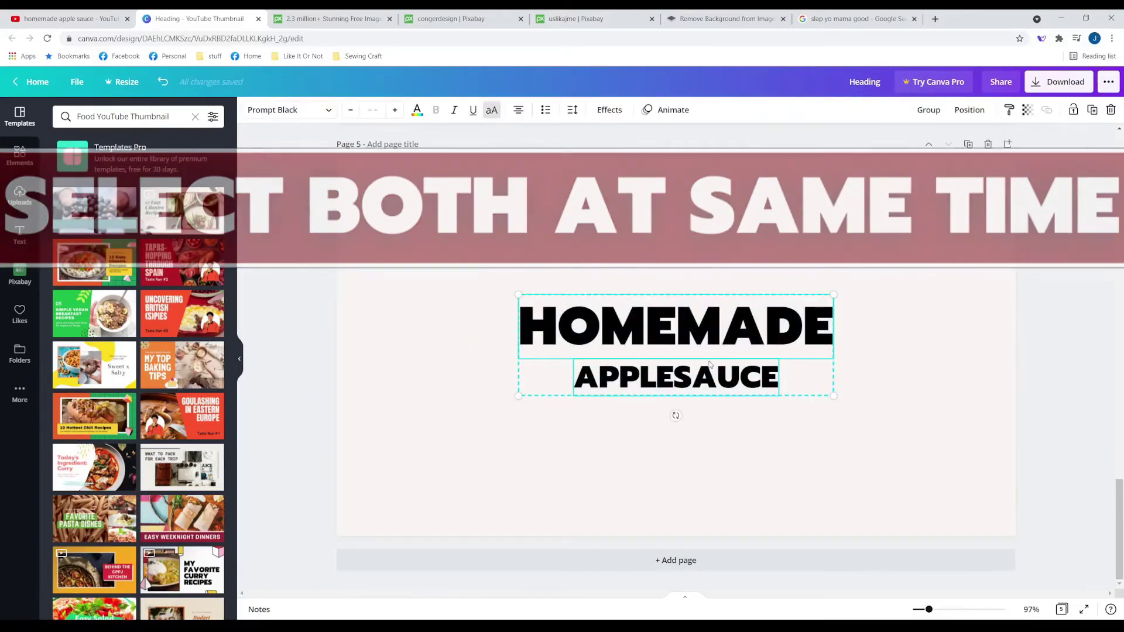
pyautogui.moveTo(709, 364); pyautogui.dragTo(594, 349)
pyautogui.scroll(10, 712, 351)
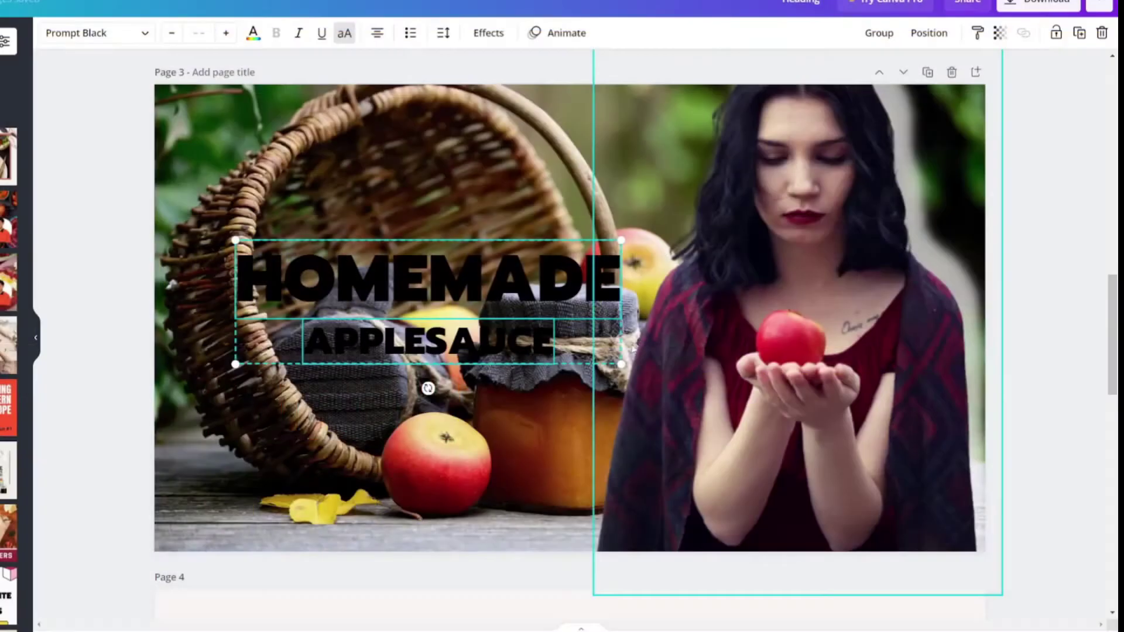
pyautogui.moveTo(644, 379); pyautogui.dragTo(883, 505)
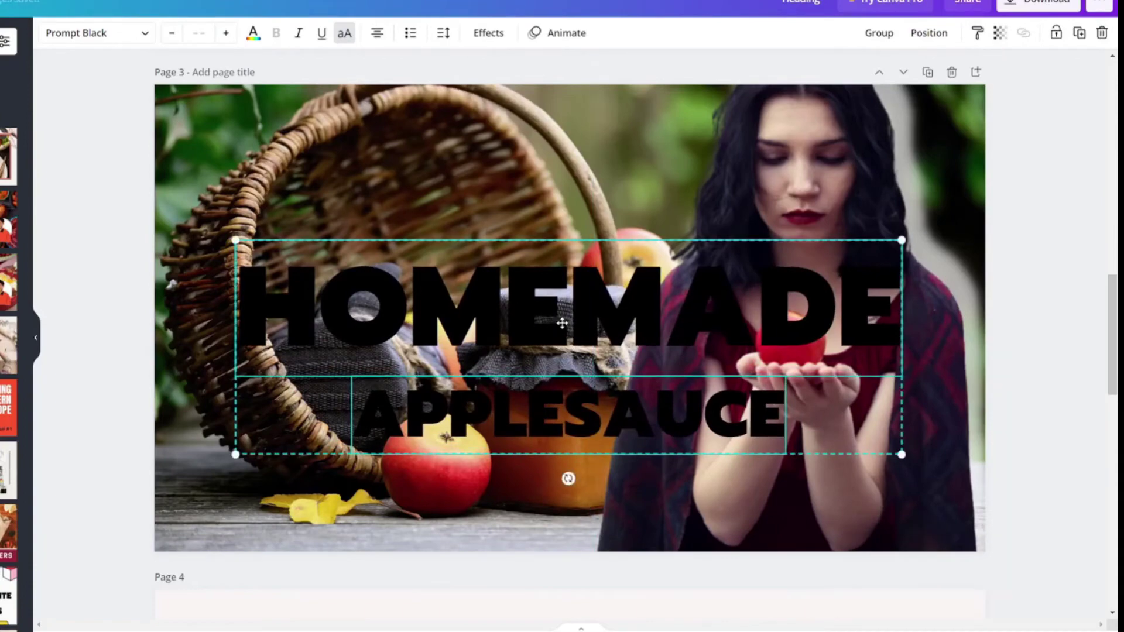
pyautogui.moveTo(563, 324); pyautogui.dragTo(498, 311)
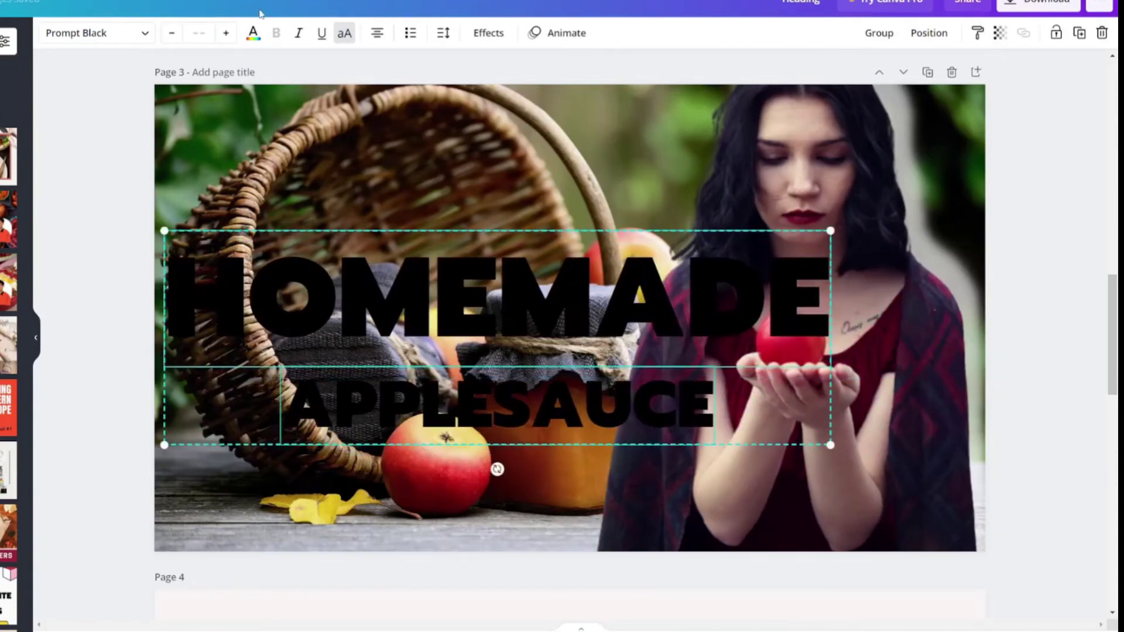
# Step: Recolor both text lines on page 3 with the off-white document color
pyautogui.click(253, 33)
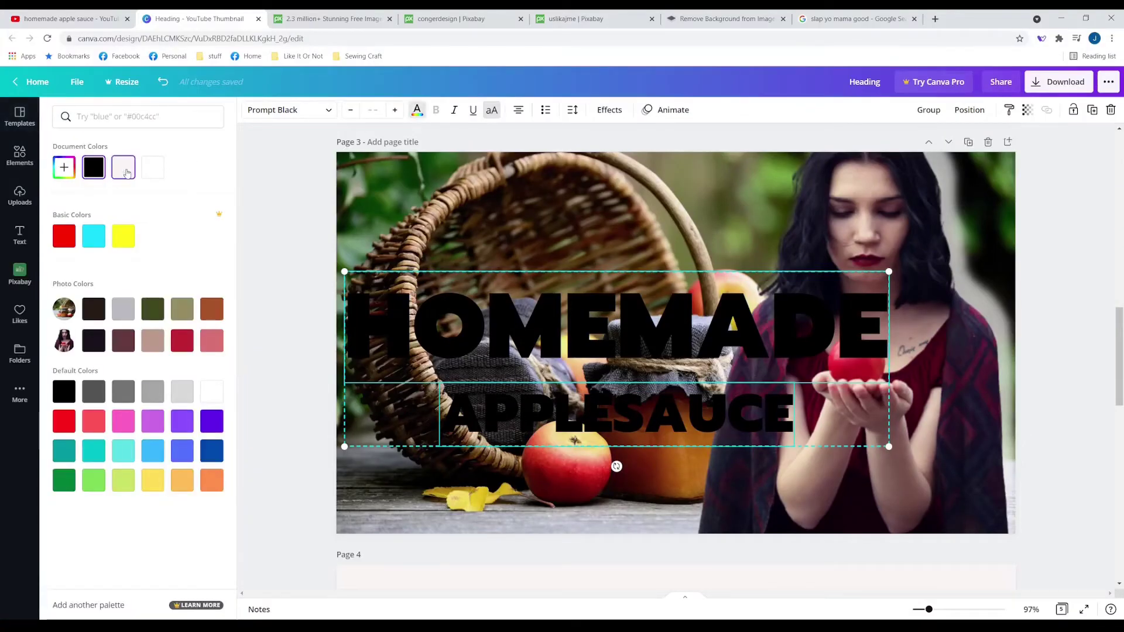
pyautogui.click(126, 174)
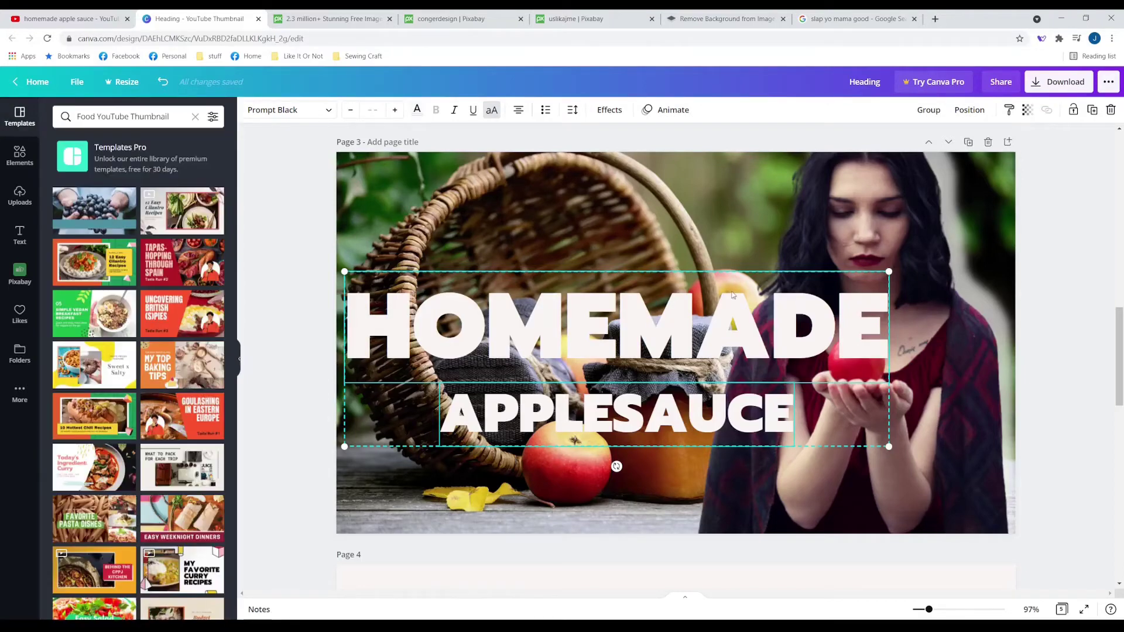
pyautogui.click(774, 257)
# Step: Shift the woman cut-out slightly to the right, and place "HOMEMADE" across the thumbnail's upper left at font size 114
pyautogui.moveTo(886, 205); pyautogui.dragTo(919, 210)
pyautogui.moveTo(635, 349); pyautogui.dragTo(627, 238)
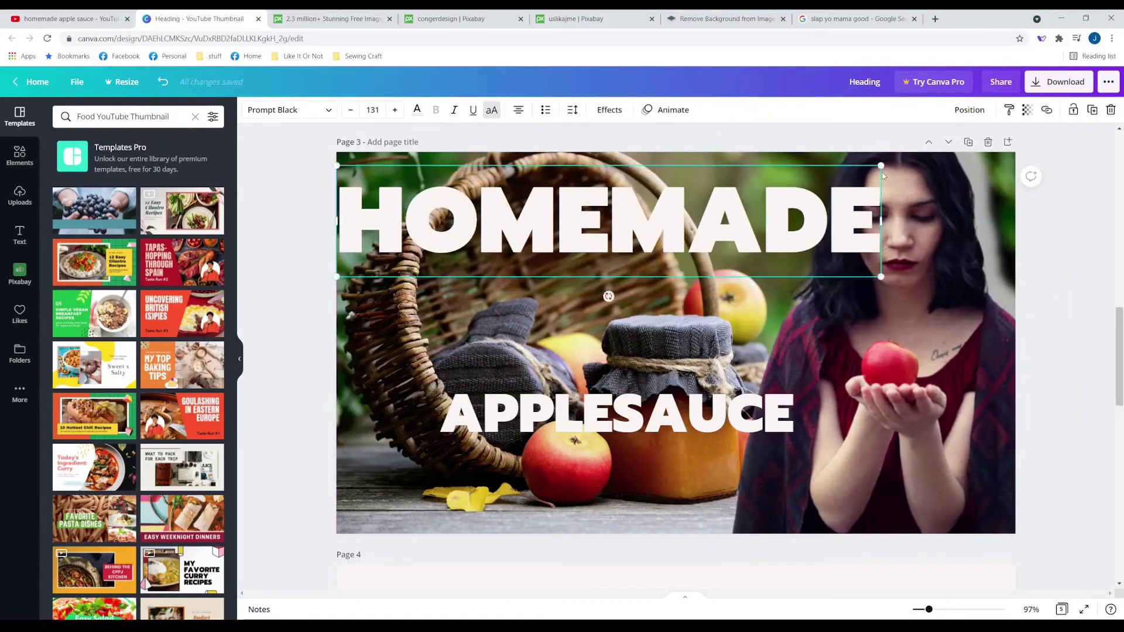
pyautogui.moveTo(879, 167); pyautogui.dragTo(814, 178)
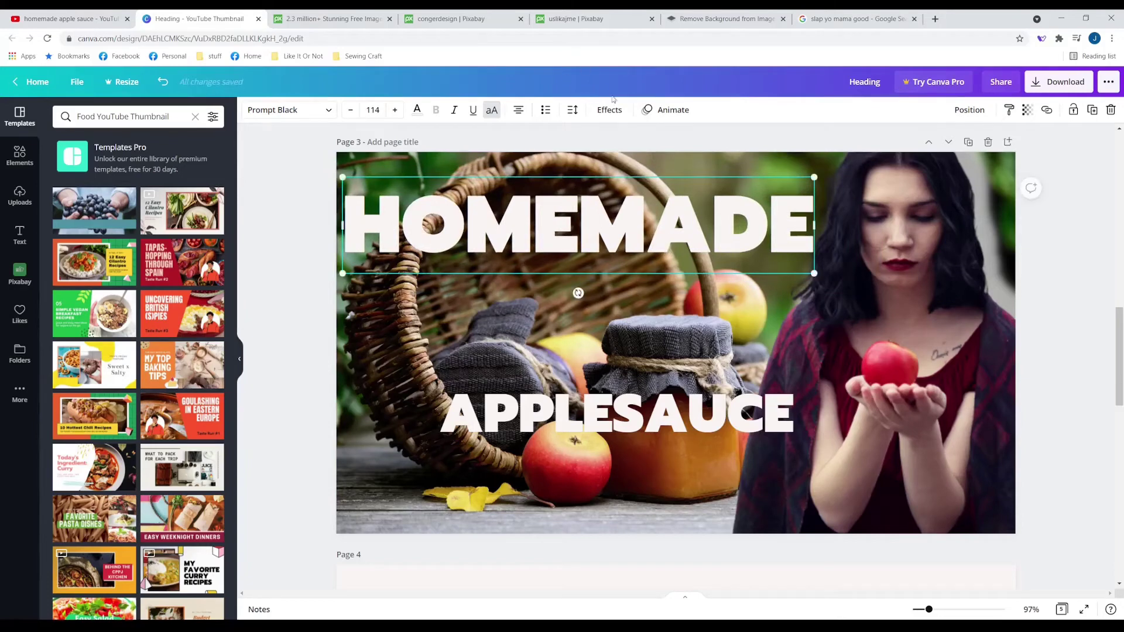
# Step: Apply the Lift effect to "HOMEMADE" at maximum intensity
pyautogui.click(610, 110)
pyautogui.click(194, 199)
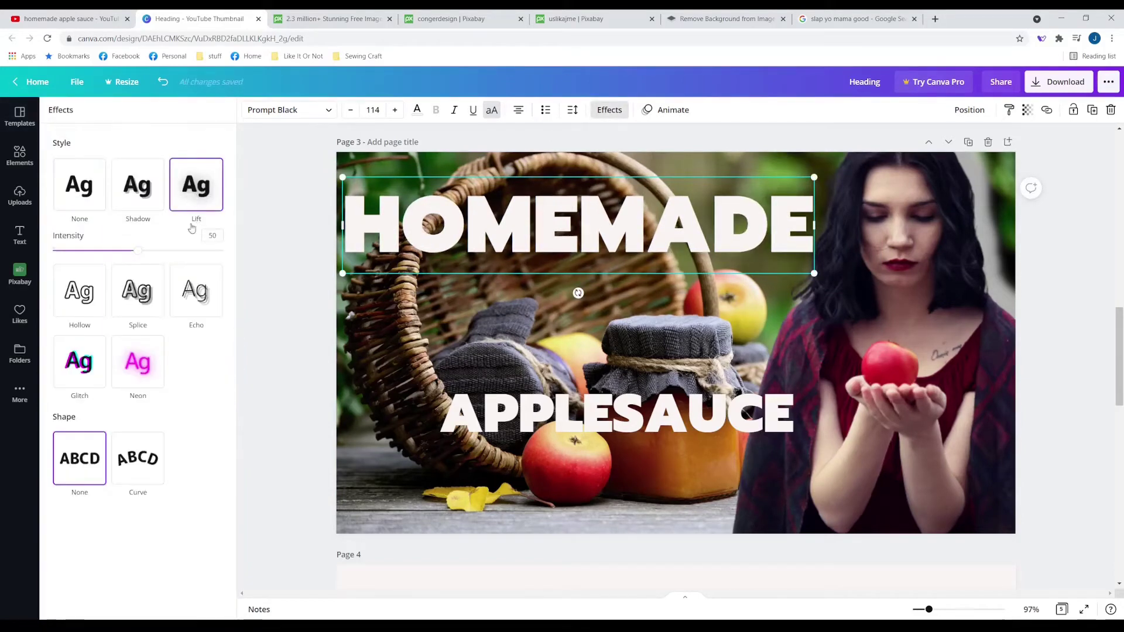
pyautogui.moveTo(138, 251); pyautogui.dragTo(256, 238)
# Step: Place "APPLESAUCE" directly beneath "HOMEMADE", widen its text box to match, and enlarge it to font size 89.5
pyautogui.click(545, 408)
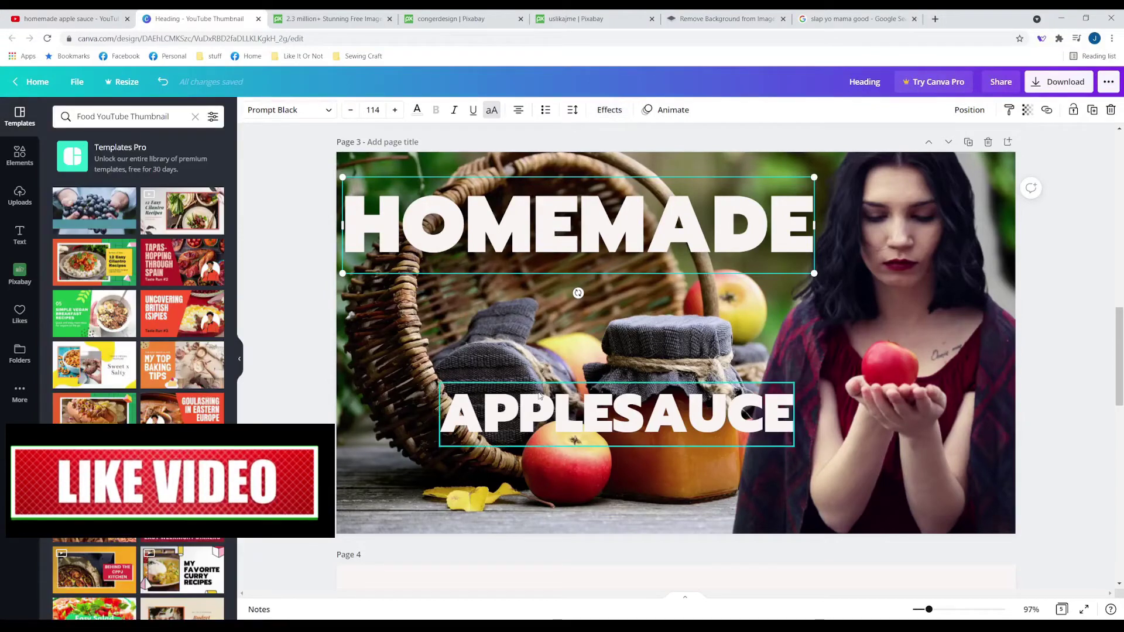
pyautogui.moveTo(545, 409); pyautogui.dragTo(515, 284)
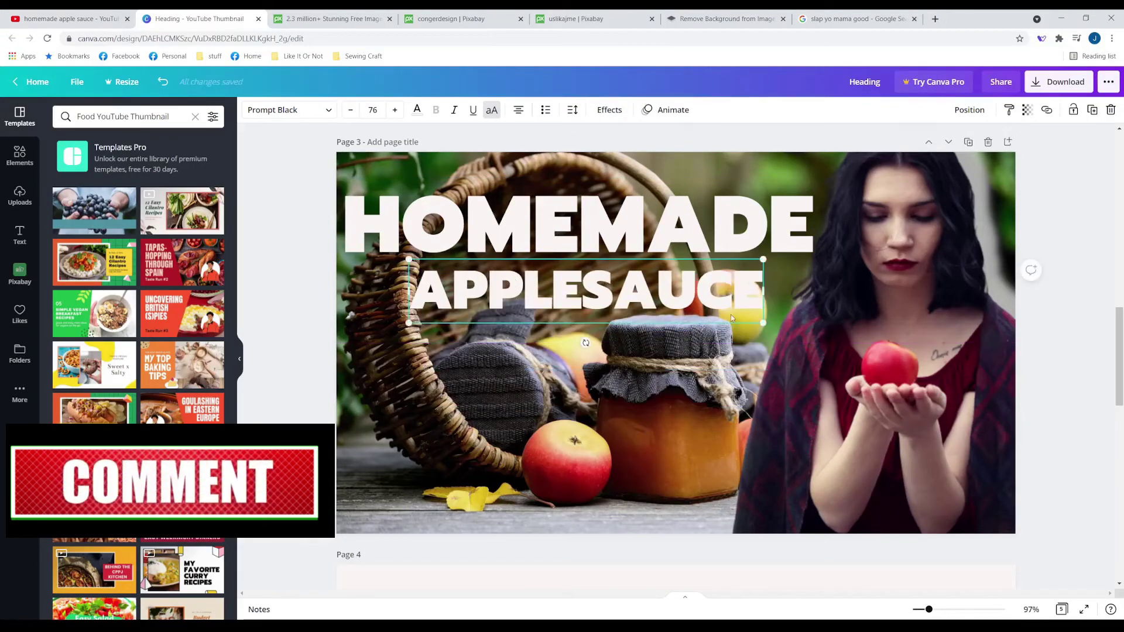
pyautogui.moveTo(765, 321); pyautogui.dragTo(818, 323)
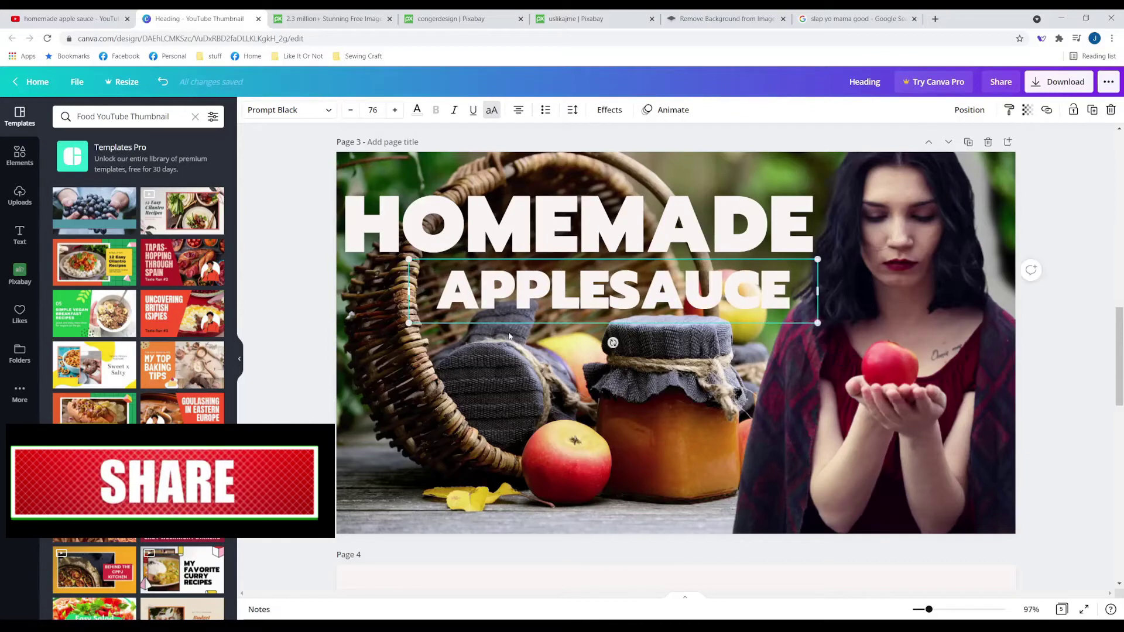
pyautogui.moveTo(408, 323); pyautogui.dragTo(337, 334)
pyautogui.moveTo(509, 298); pyautogui.dragTo(513, 285)
# Step: Apply the Lift effect to "APPLESAUCE" at maximum intensity
pyautogui.click(609, 110)
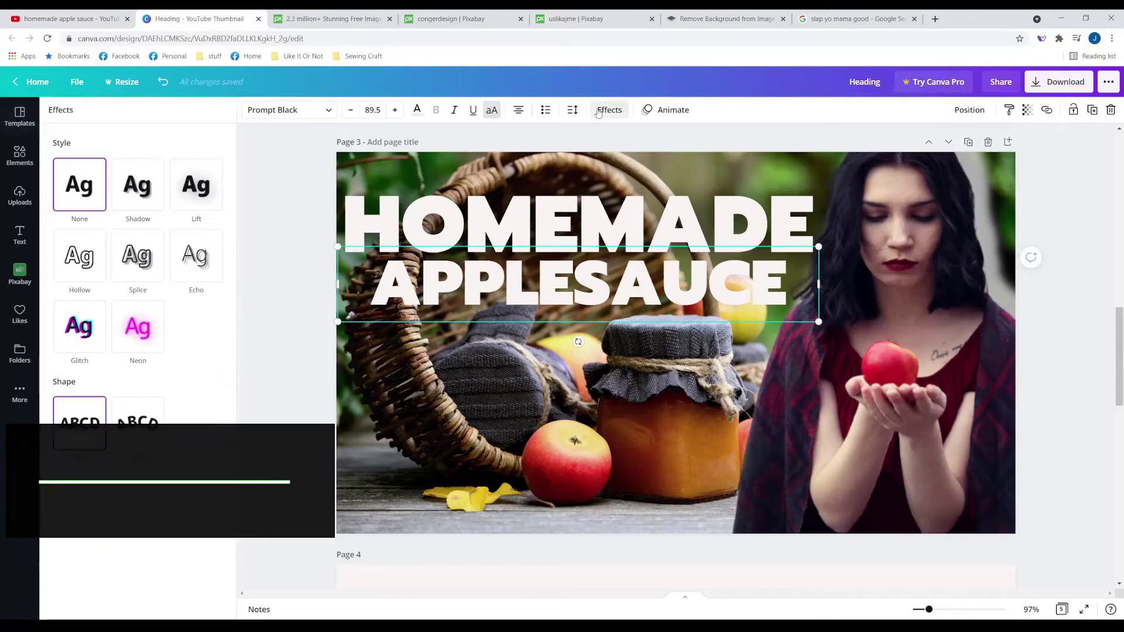
pyautogui.click(185, 193)
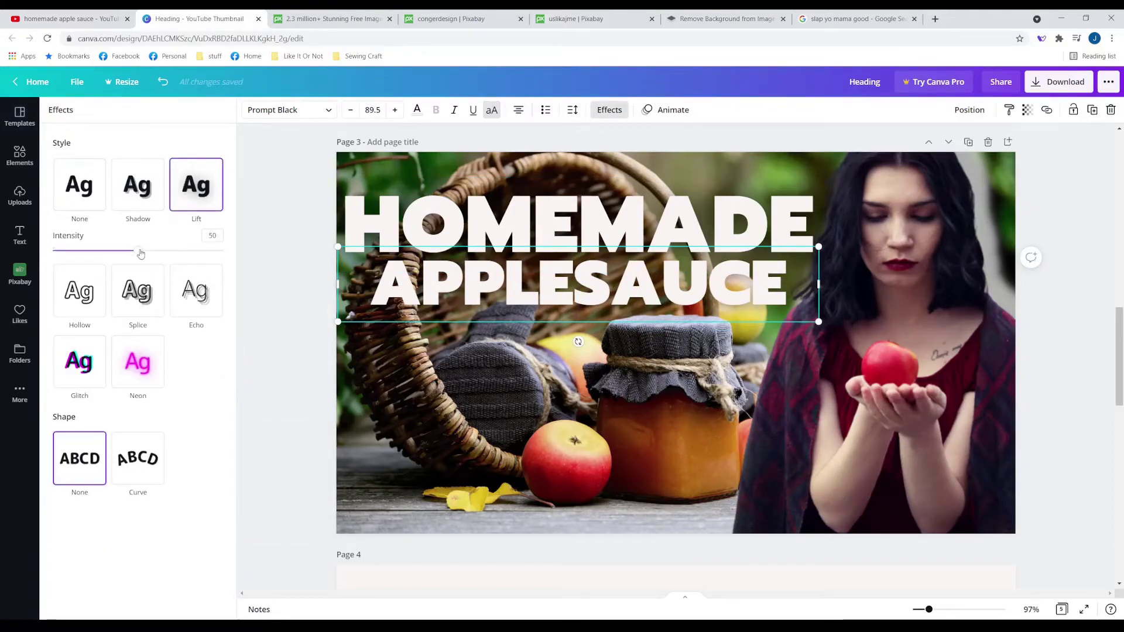
pyautogui.moveTo(140, 253); pyautogui.dragTo(265, 254)
# Step: Examine the background photo's effect, filter, adjustment, crop, flip and transparency options on page 3
pyautogui.click(496, 401)
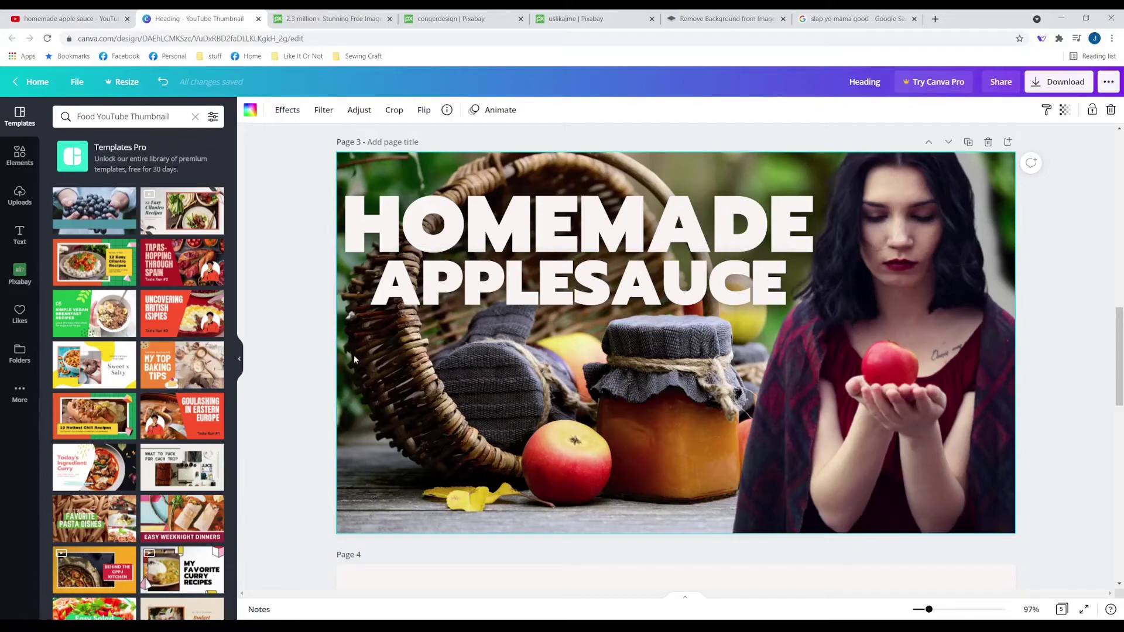
pyautogui.click(284, 112)
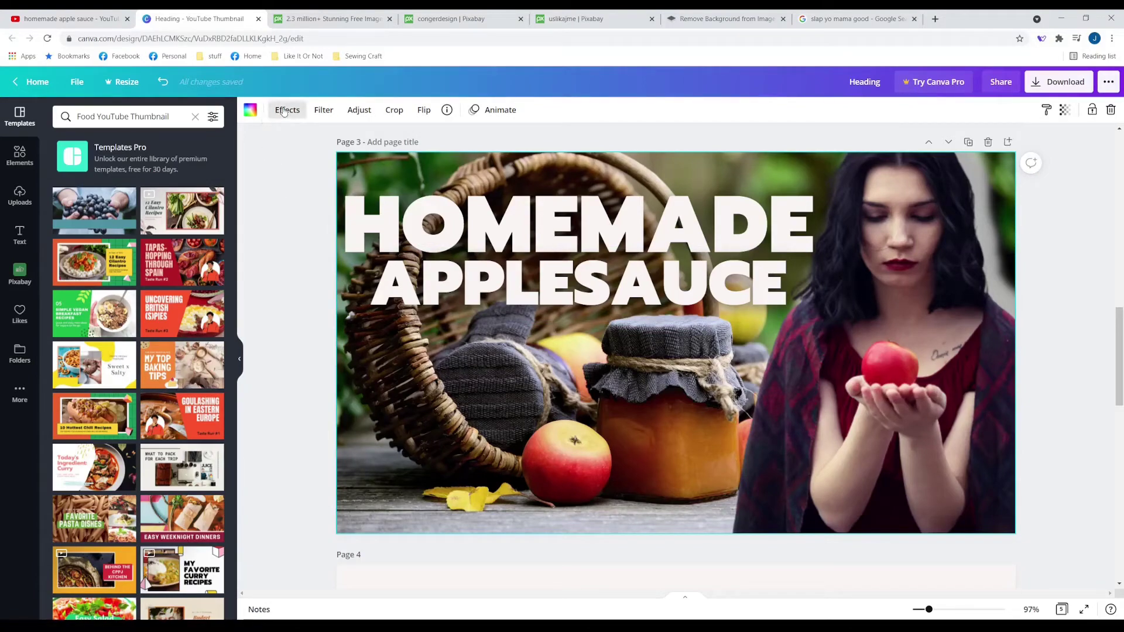
pyautogui.click(320, 112)
pyautogui.click(371, 116)
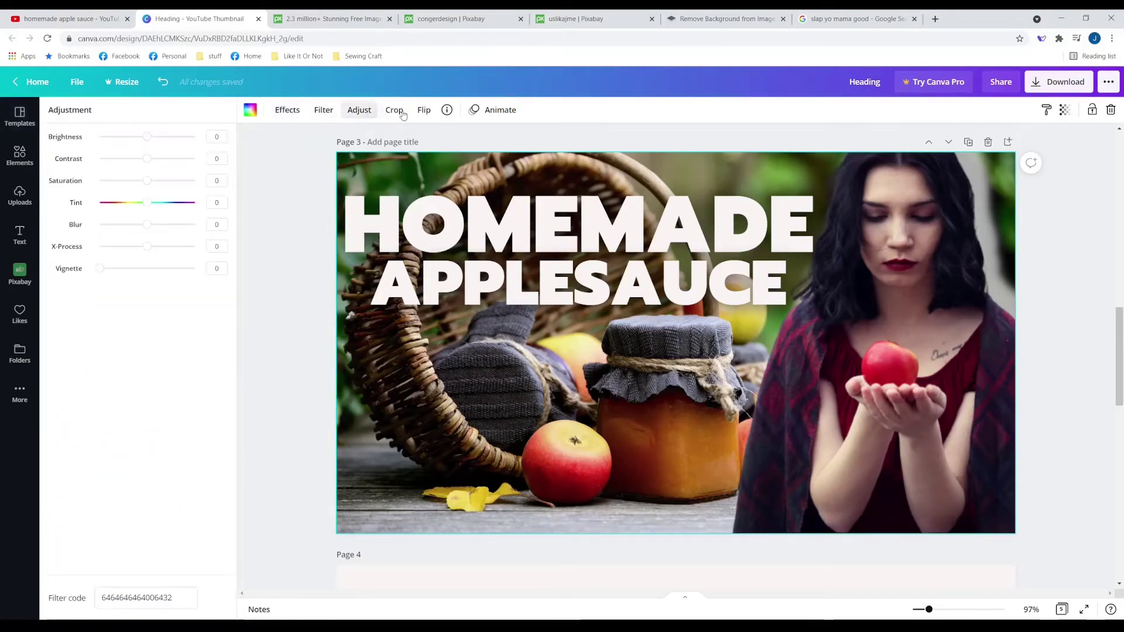
pyautogui.click(394, 112)
pyautogui.click(303, 113)
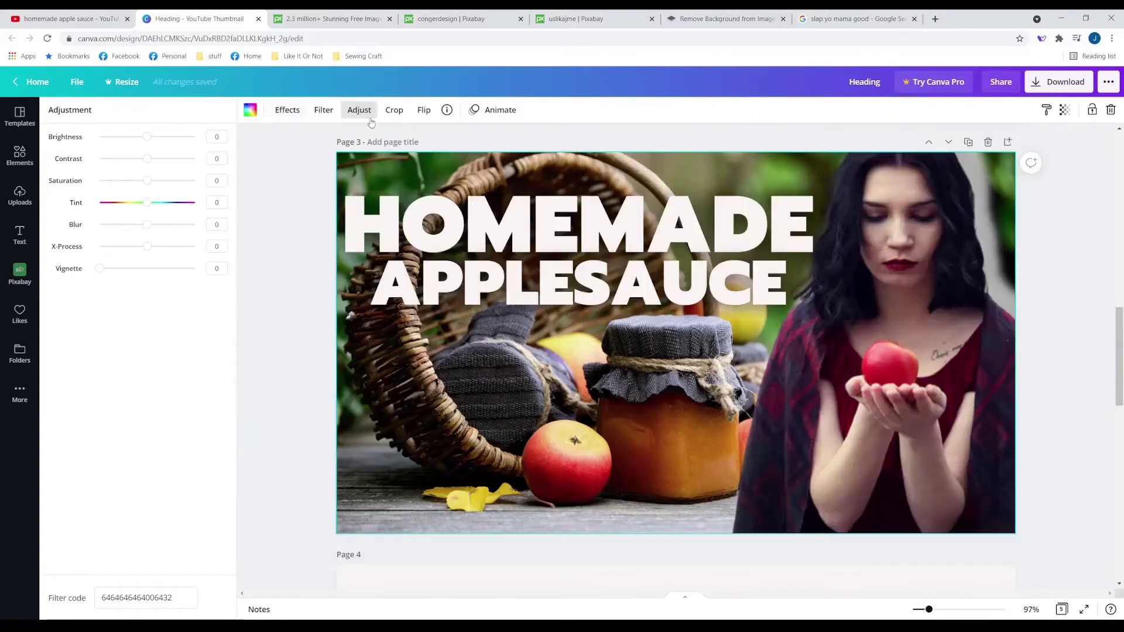
pyautogui.click(427, 113)
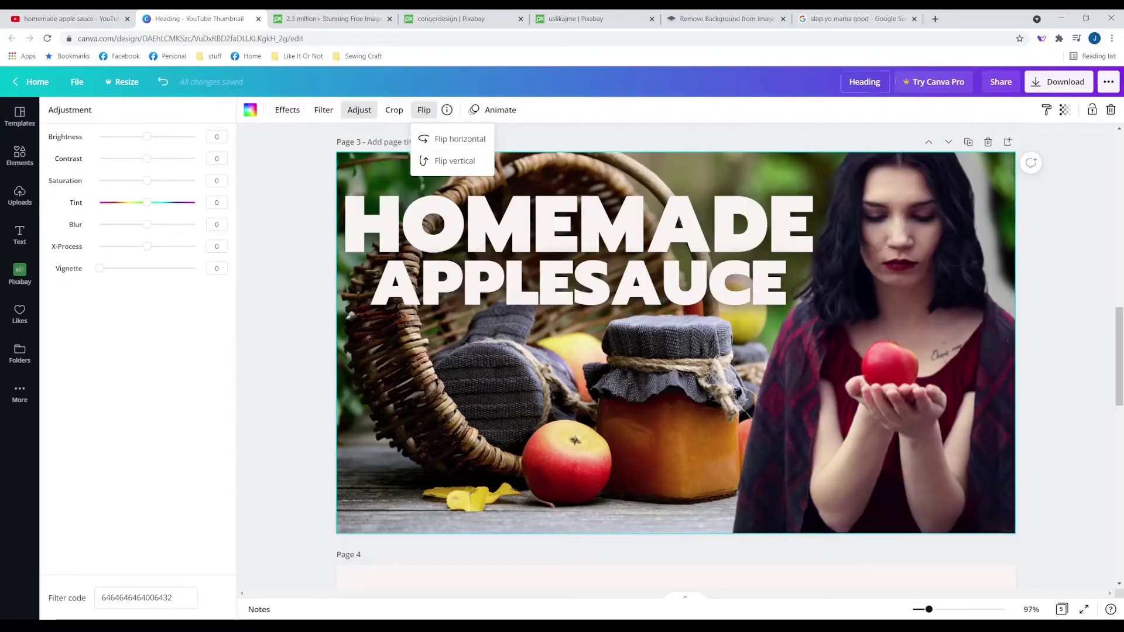
pyautogui.click(1065, 114)
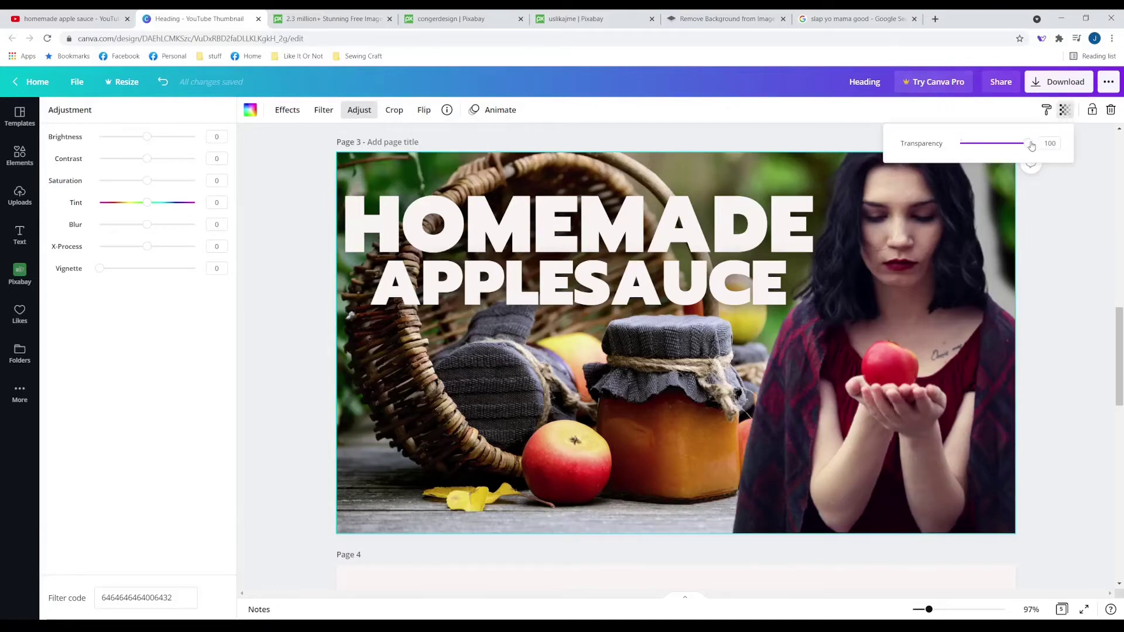
pyautogui.moveTo(1032, 146)
pyautogui.mouseDown()
pyautogui.moveTo(995, 144)
pyautogui.moveTo(1048, 154)
pyautogui.mouseUp()
# Step: Apply the Peony filter to the page 3 background photo and reduce its intensity slightly below 50
pyautogui.click(326, 110)
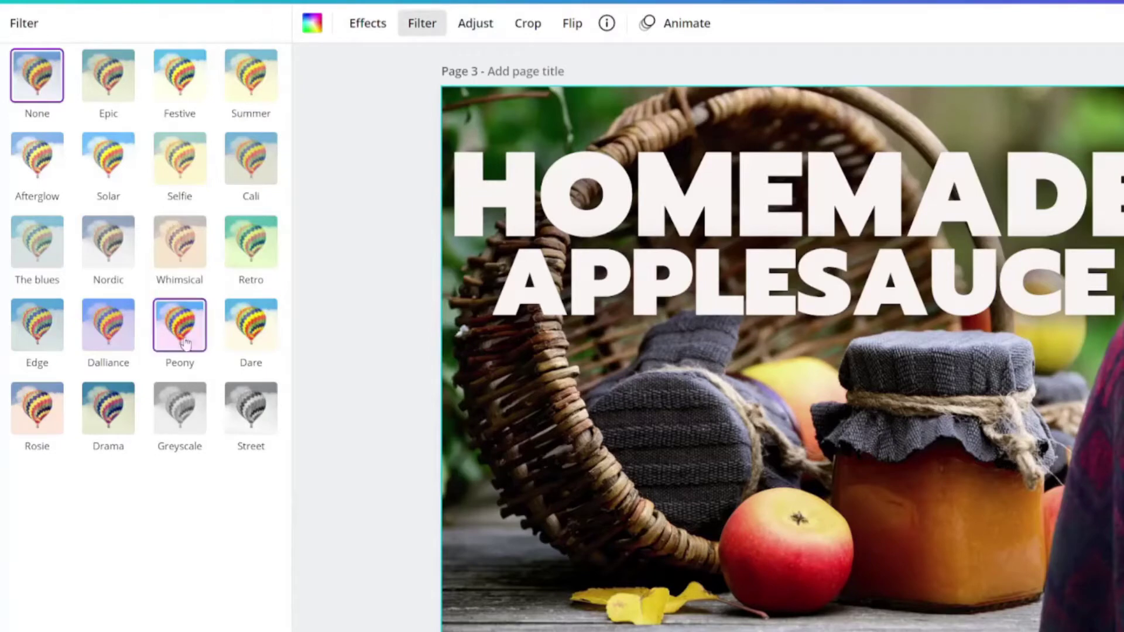
pyautogui.click(166, 324)
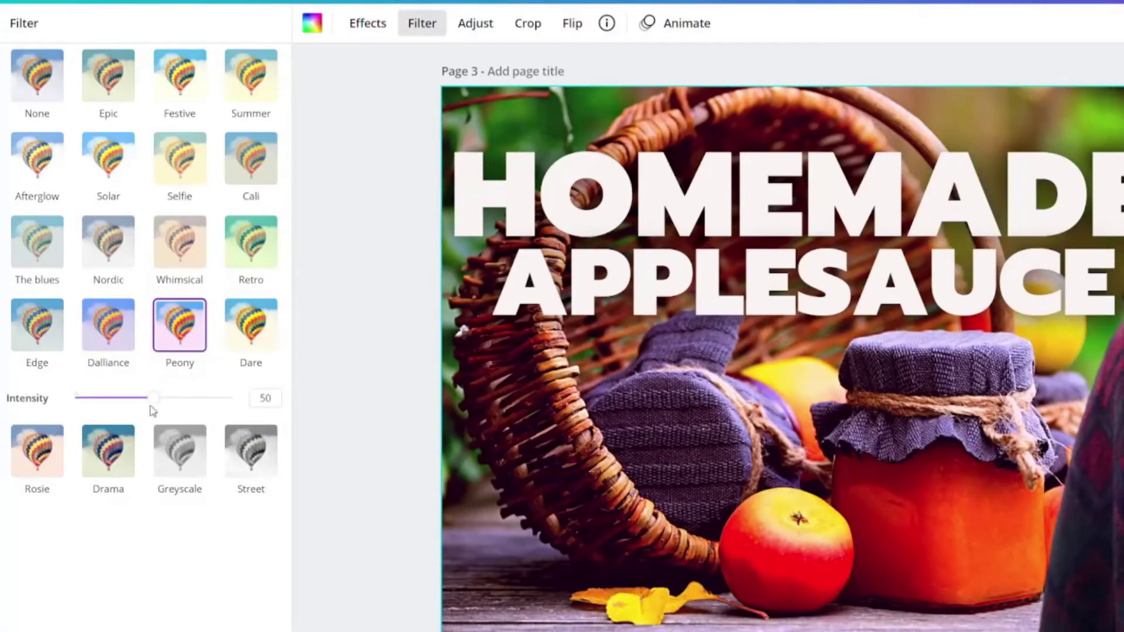
pyautogui.moveTo(153, 405); pyautogui.dragTo(138, 402)
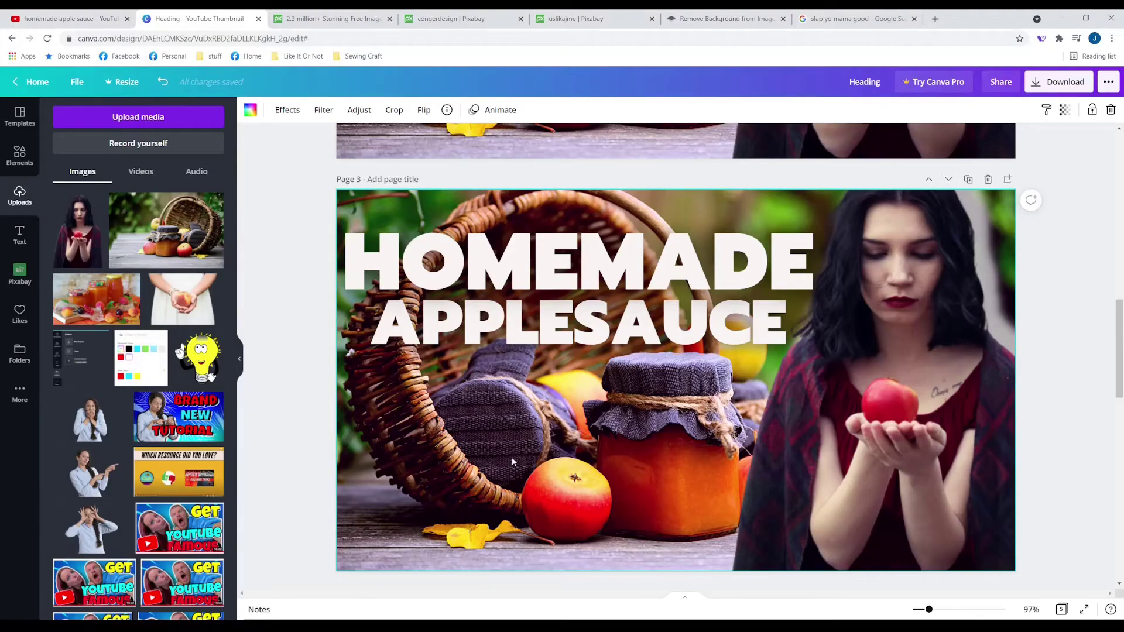
# Step: Add a yellow horizontal line about as wide as the title and place it between "HOMEMADE" and "APPLESAUCE"
pyautogui.press('l')
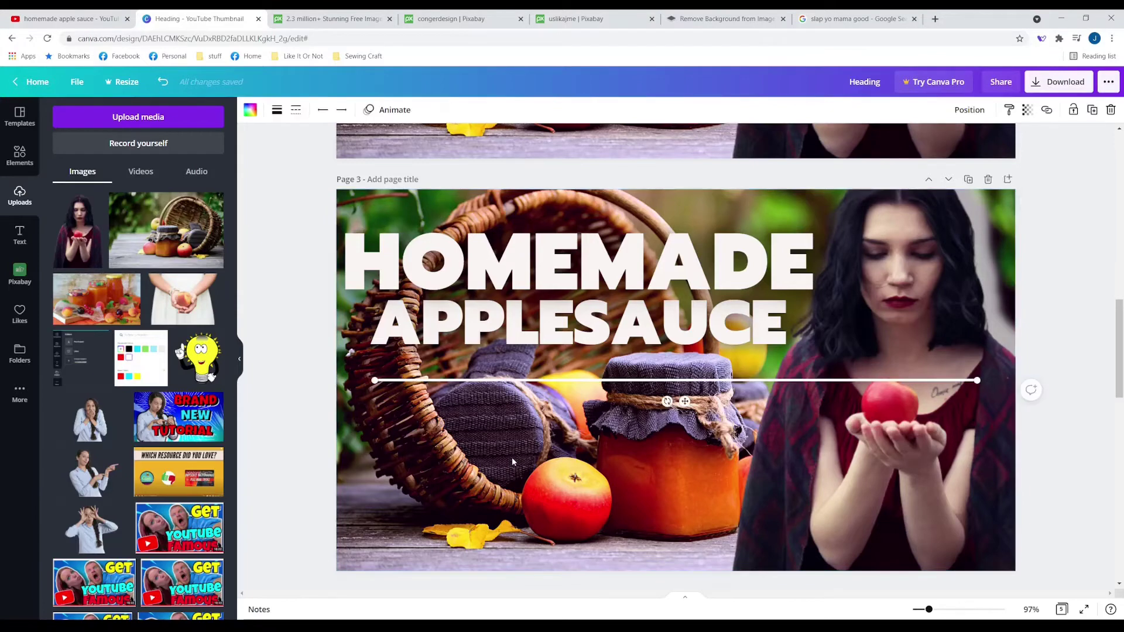
pyautogui.click(249, 110)
pyautogui.click(118, 240)
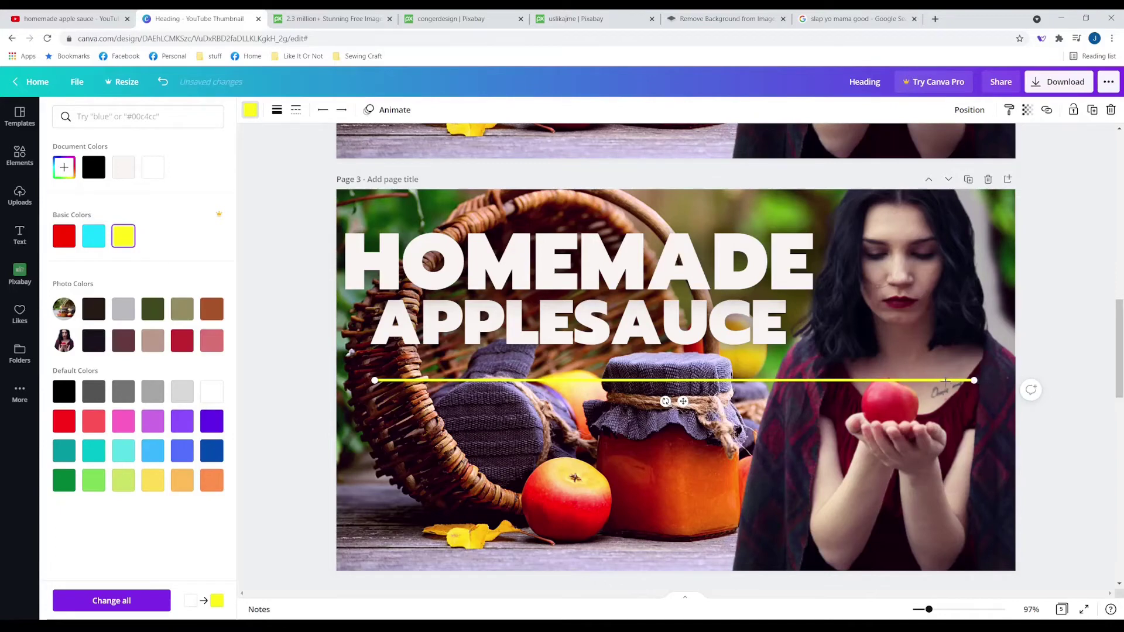
pyautogui.moveTo(946, 381); pyautogui.dragTo(792, 380)
pyautogui.moveTo(591, 388); pyautogui.dragTo(594, 319)
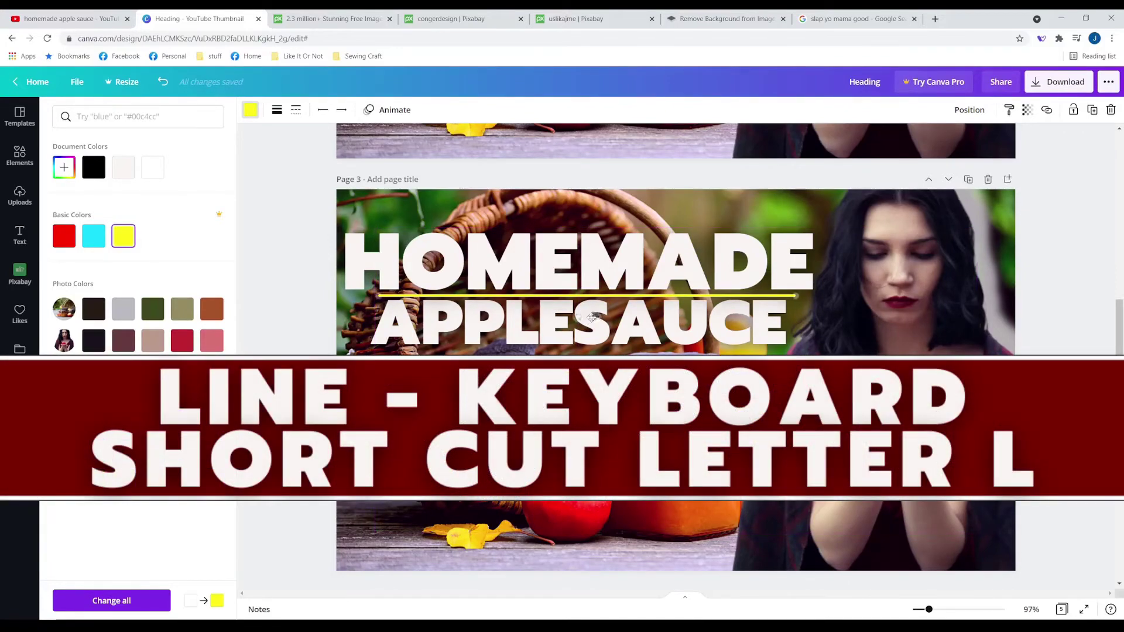
# Step: Review the yellow line's weight, dash style, line end and animation options, and set its transparency to 50
pyautogui.click(296, 110)
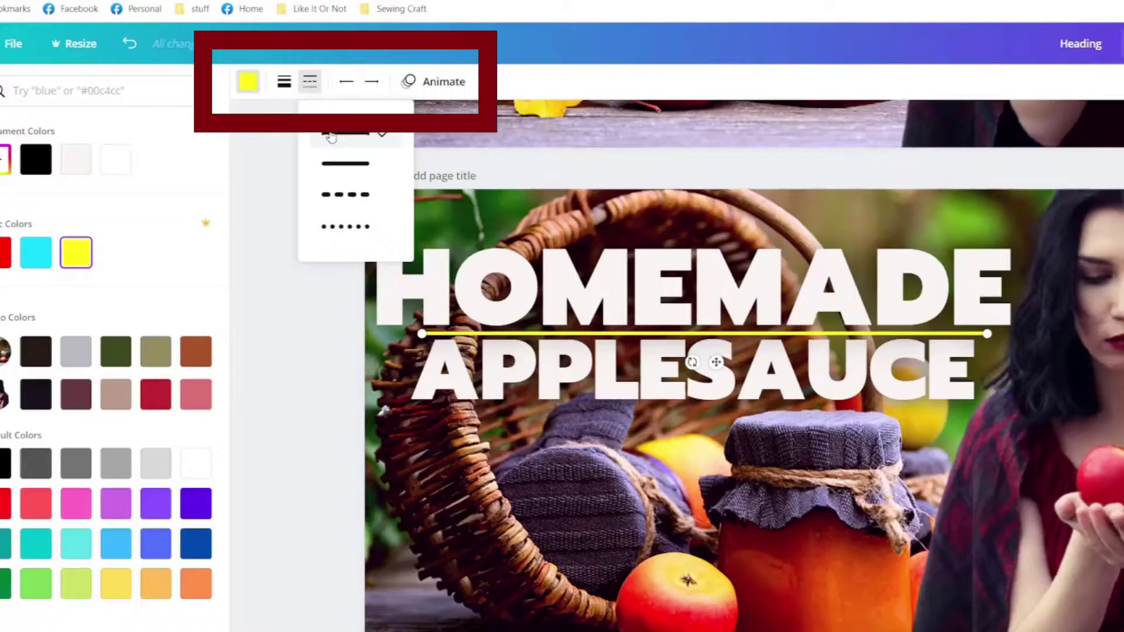
pyautogui.click(283, 83)
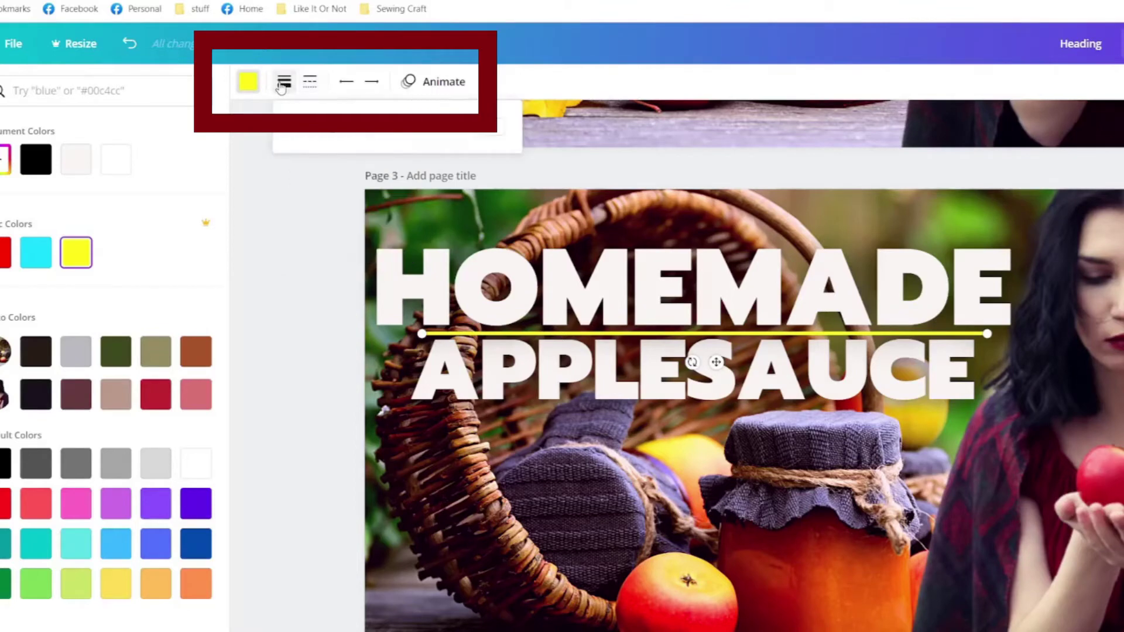
pyautogui.click(310, 84)
pyautogui.click(340, 83)
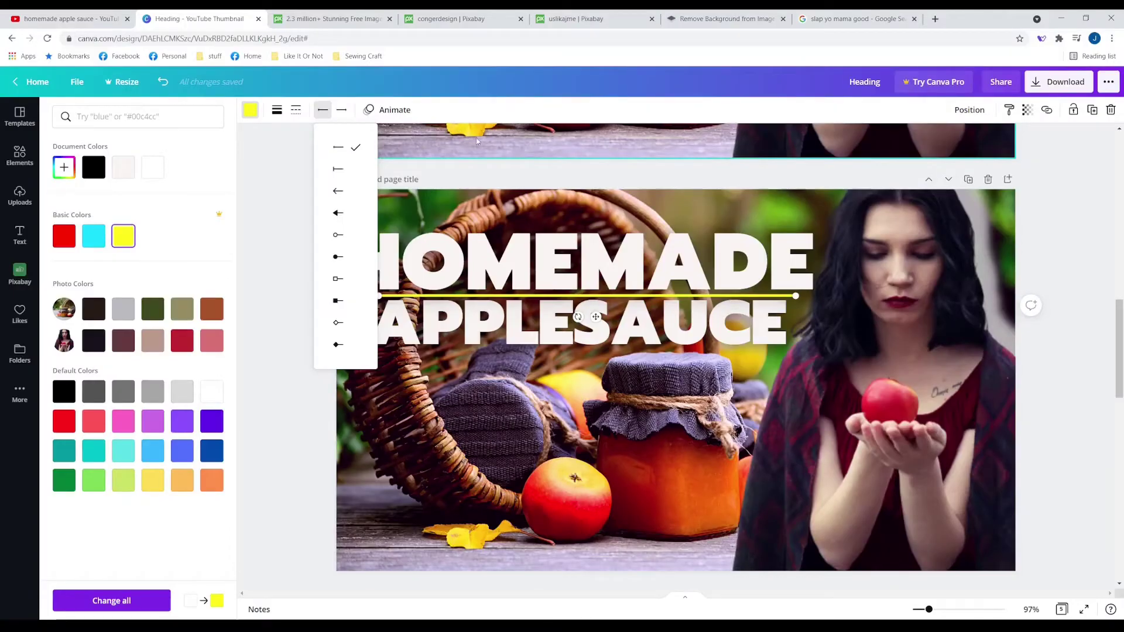
pyautogui.click(395, 111)
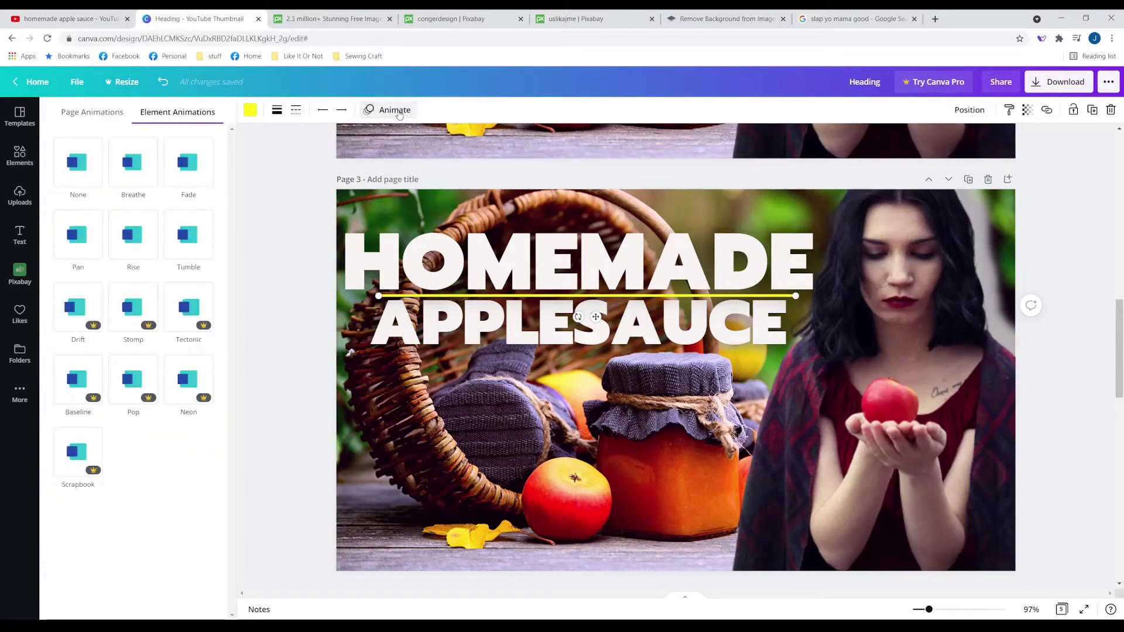
pyautogui.click(1029, 111)
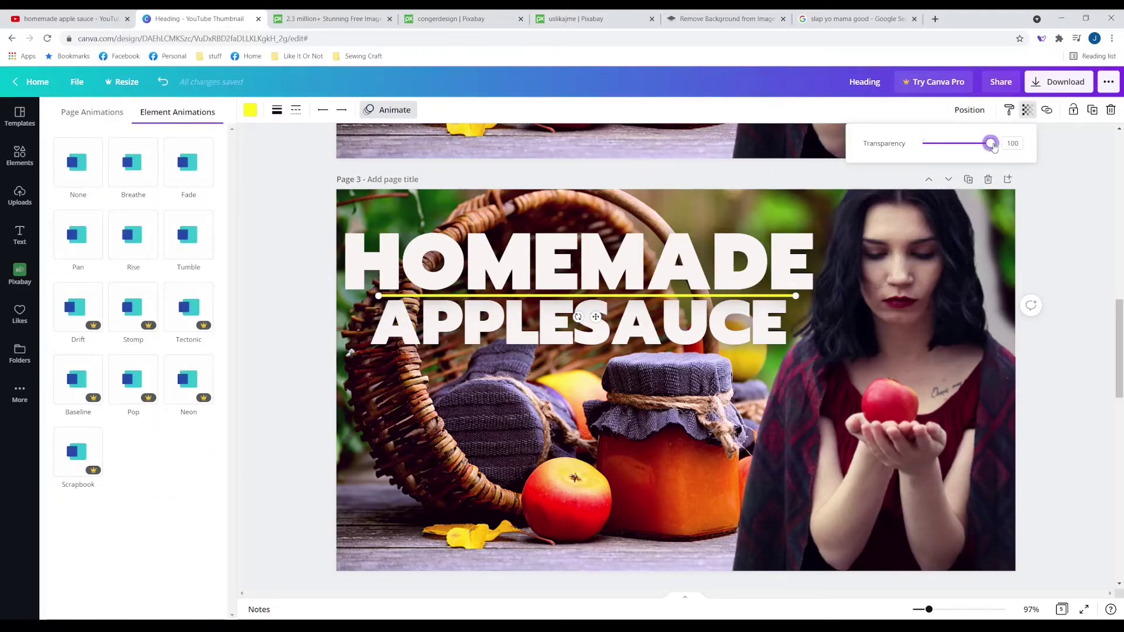
pyautogui.moveTo(972, 144); pyautogui.dragTo(957, 145)
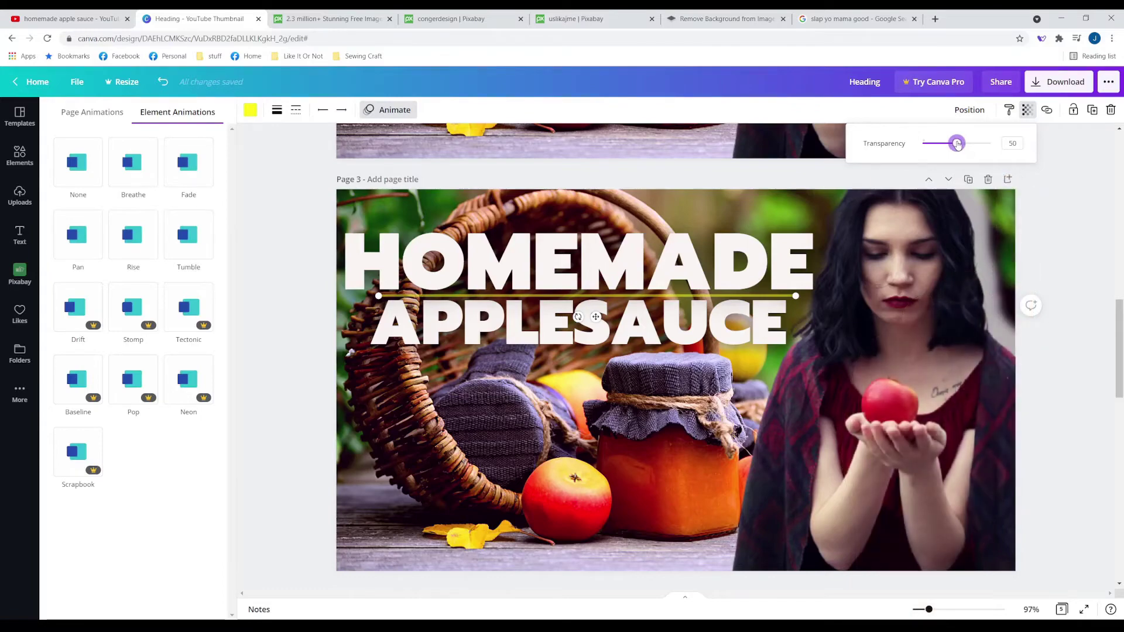
# Step: Add a rectangle shape to page 3 and extend its upper side close to the page's top edge
pyautogui.click(551, 519)
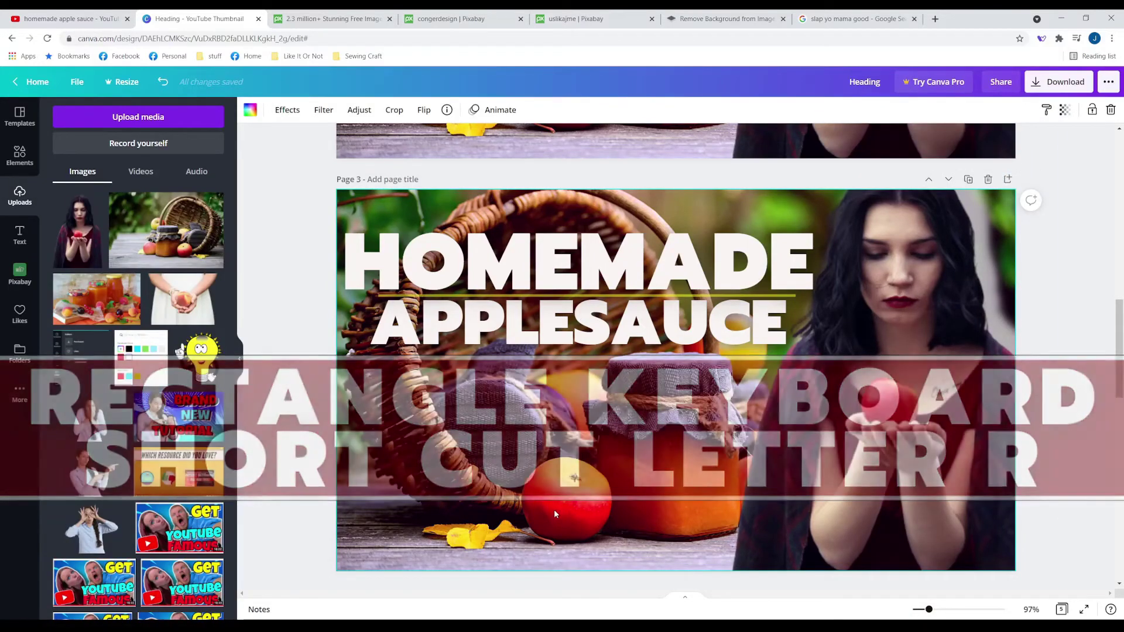
pyautogui.press('r')
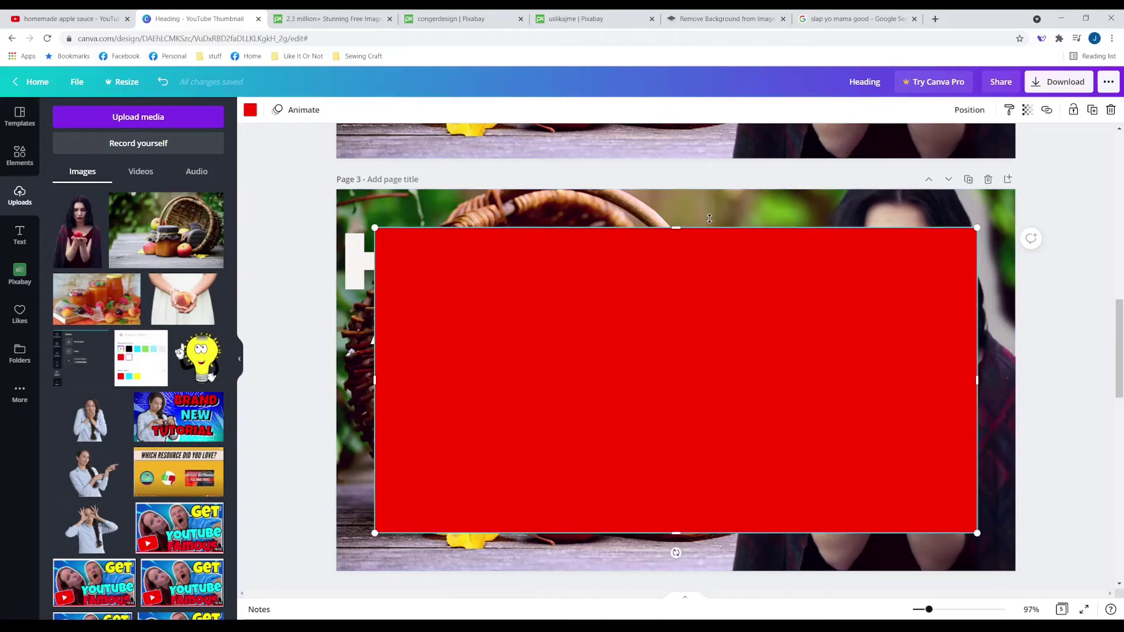
pyautogui.moveTo(678, 222); pyautogui.dragTo(677, 204)
# Step: Search the elements library for "rectangle"
pyautogui.click(20, 163)
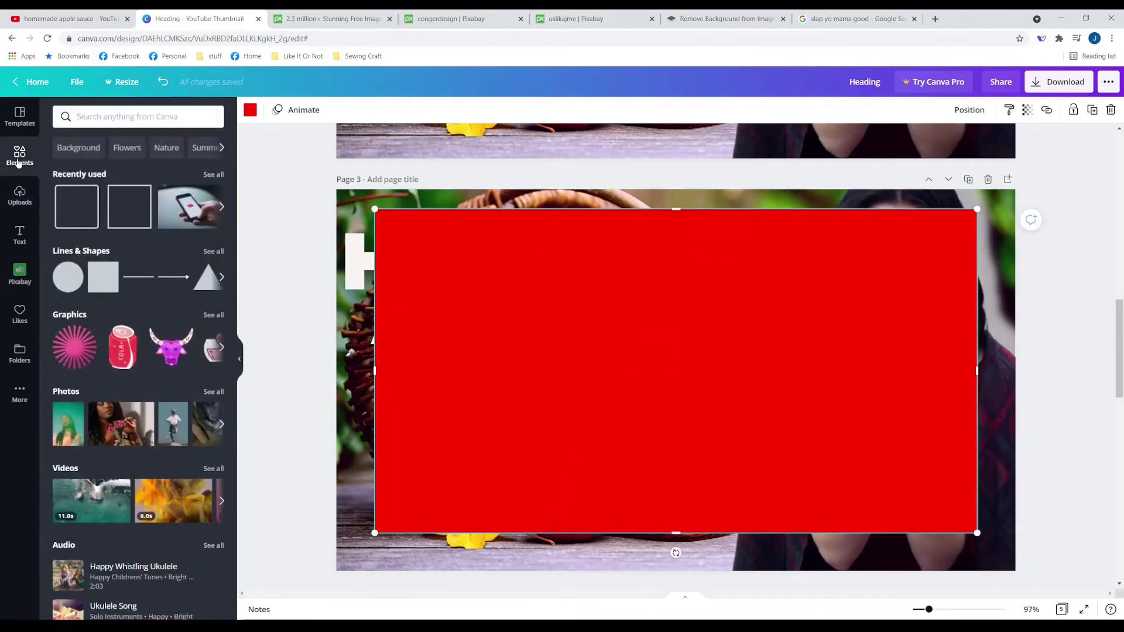
pyautogui.click(88, 114)
pyautogui.write('rectangle')
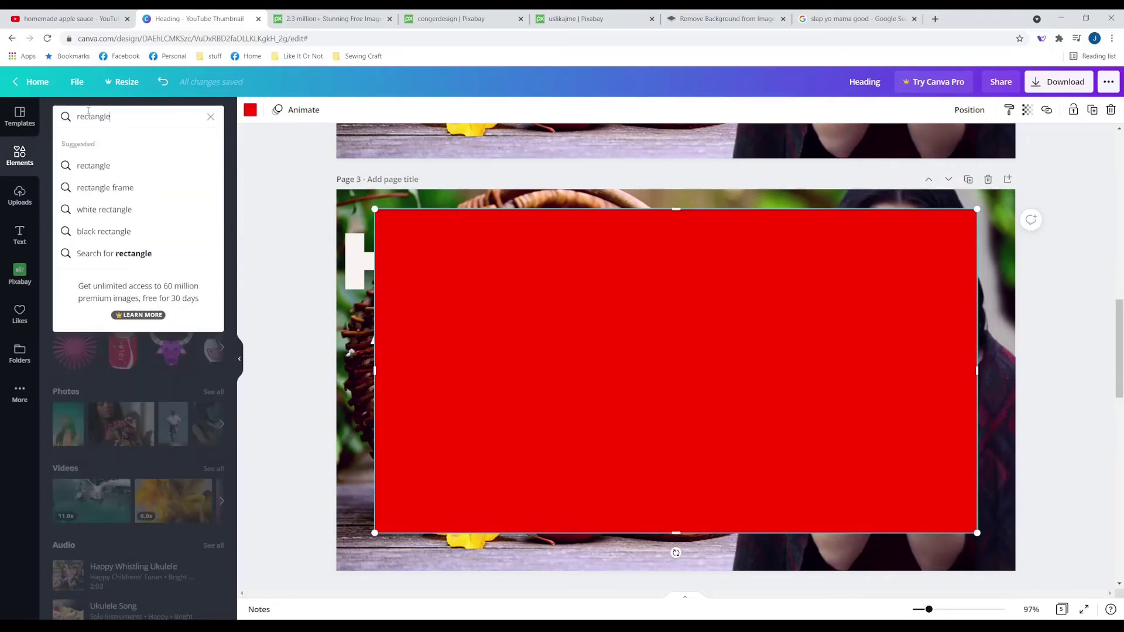
pyautogui.press('Return')
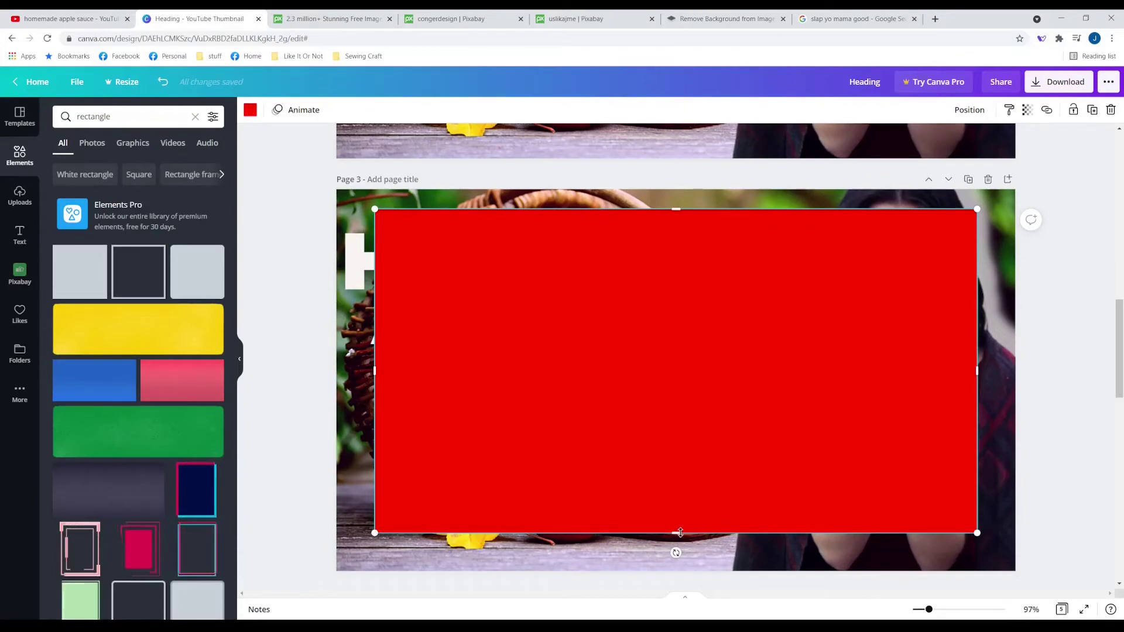
# Step: Stretch the rectangle's bottom, left and right sides outward, leaving a narrow margin to the page edges
pyautogui.moveTo(676, 533); pyautogui.dragTo(677, 552)
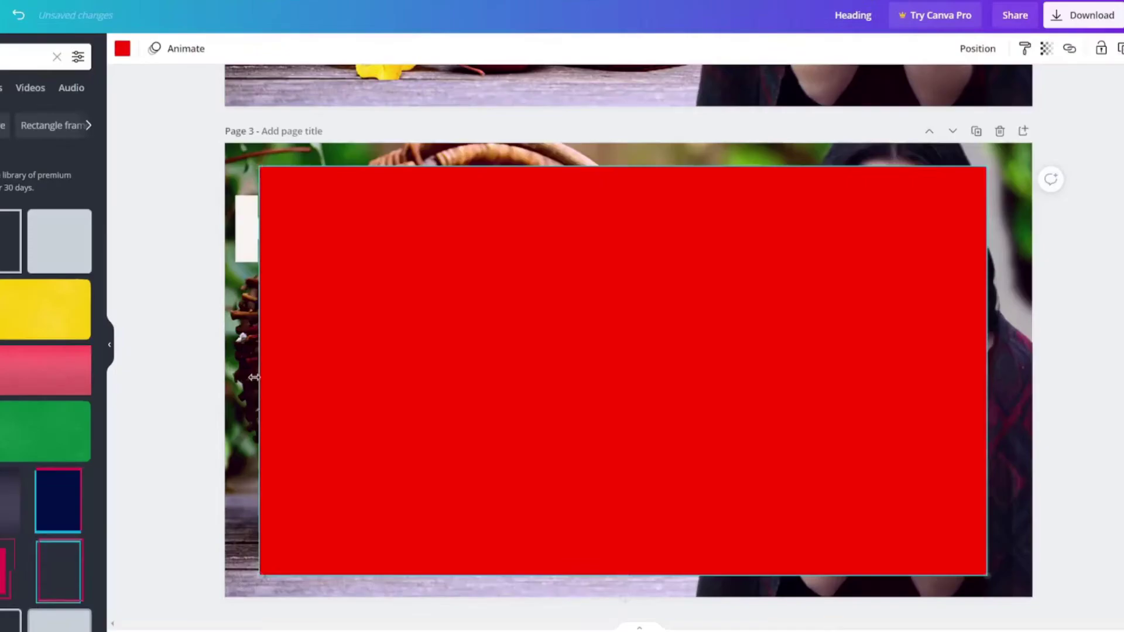
pyautogui.moveTo(254, 377); pyautogui.dragTo(247, 377)
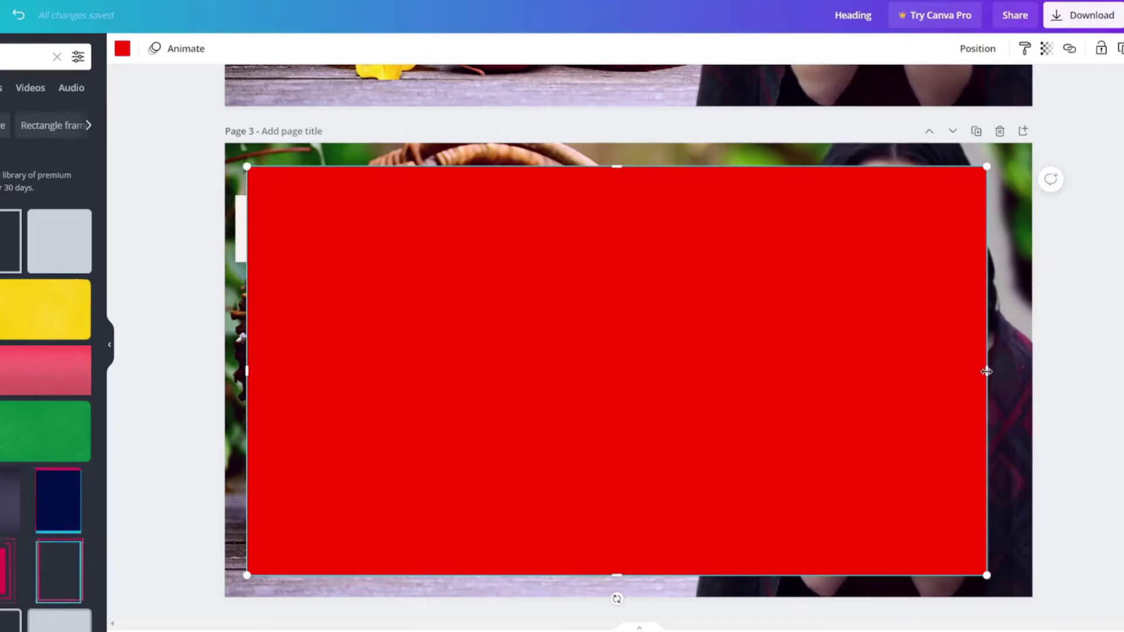
pyautogui.moveTo(981, 369); pyautogui.dragTo(1011, 373)
pyautogui.moveTo(1011, 373); pyautogui.dragTo(1011, 373)
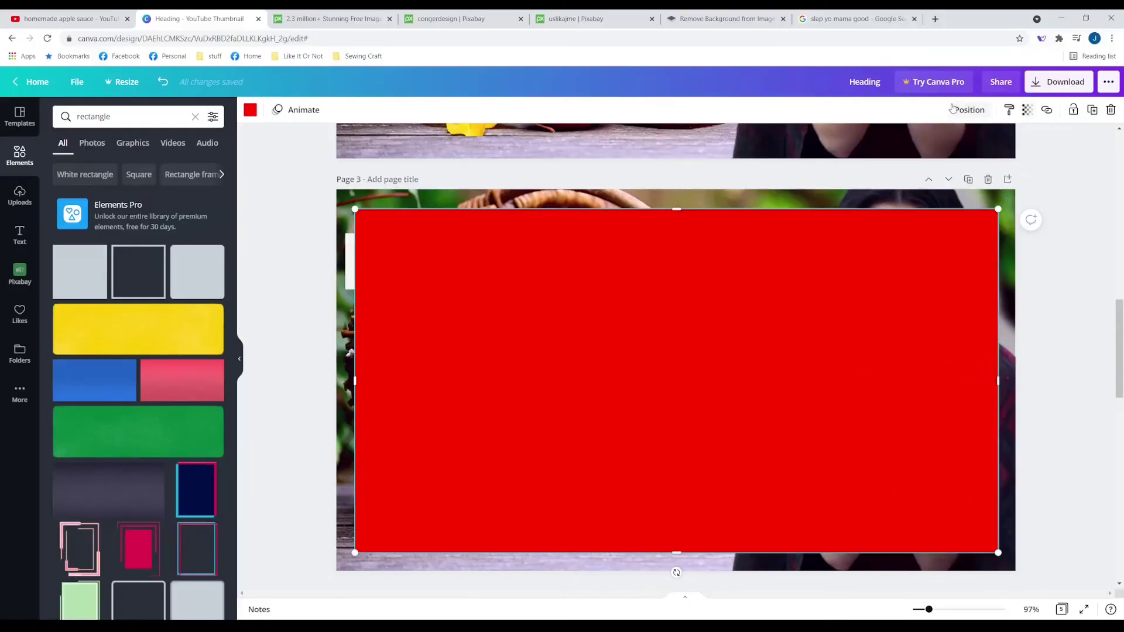
# Step: Make the rectangle a translucent off-white and send it to the back, behind the title text and the woman
pyautogui.click(250, 110)
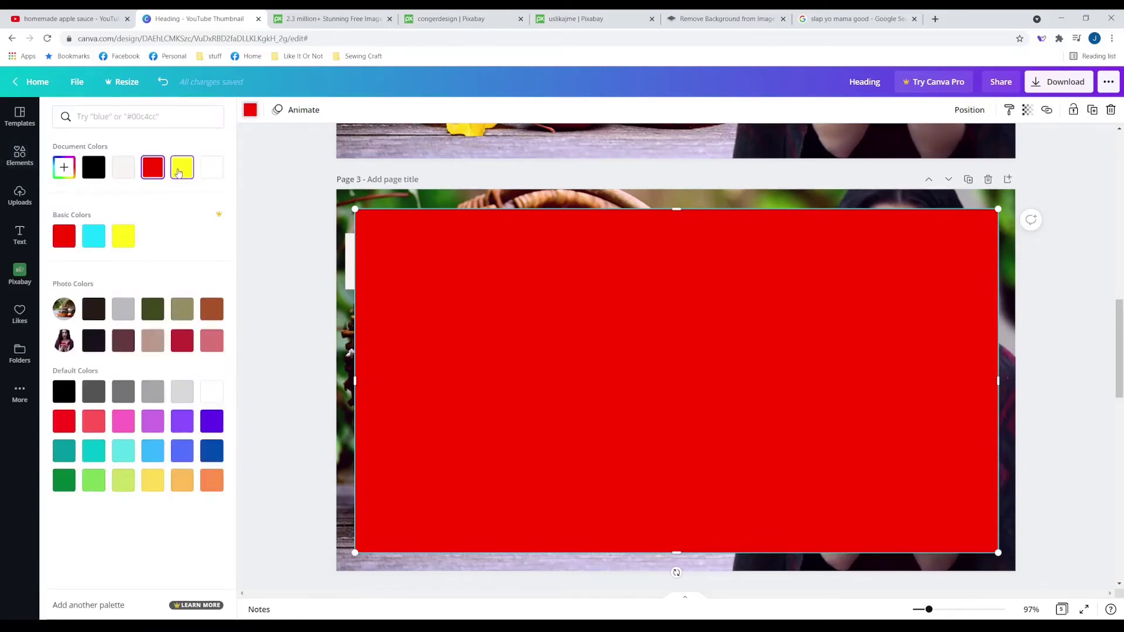
pyautogui.click(209, 169)
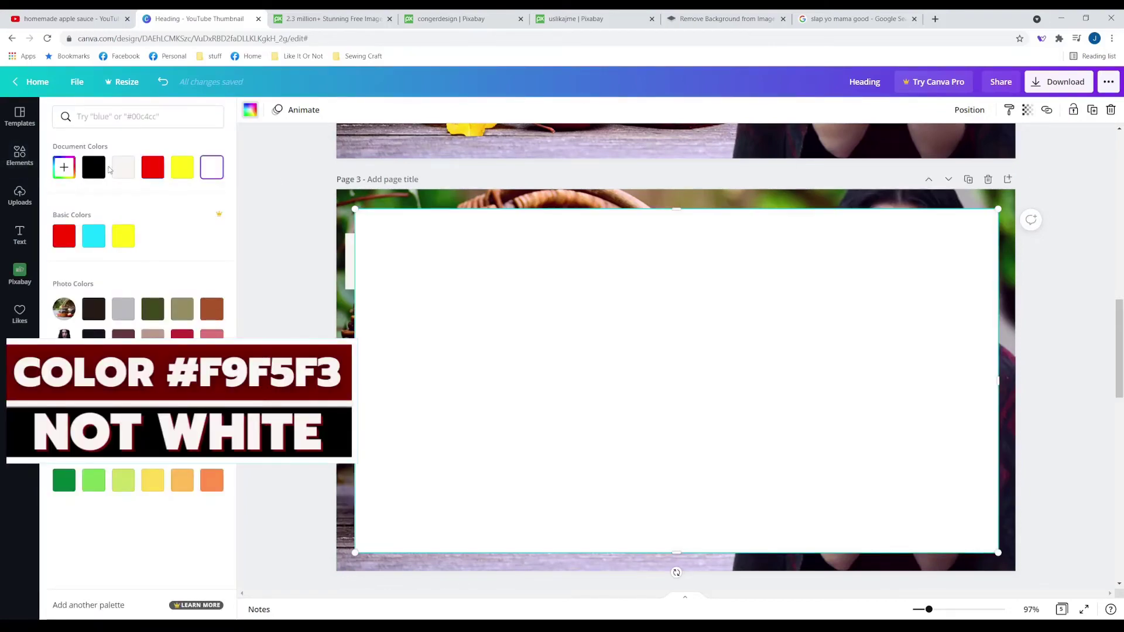
pyautogui.click(122, 171)
pyautogui.click(970, 110)
pyautogui.click(919, 165)
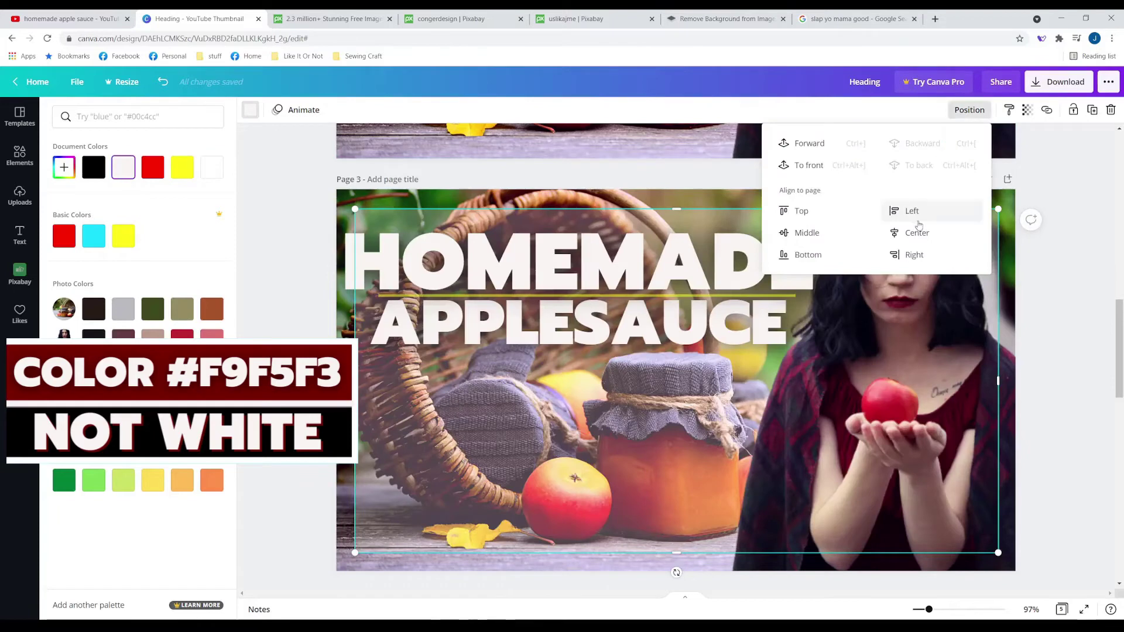
pyautogui.click(315, 237)
# Step: Add an outlined square from the elements and stretch all four sides into a border just inside the page edges
pyautogui.click(20, 155)
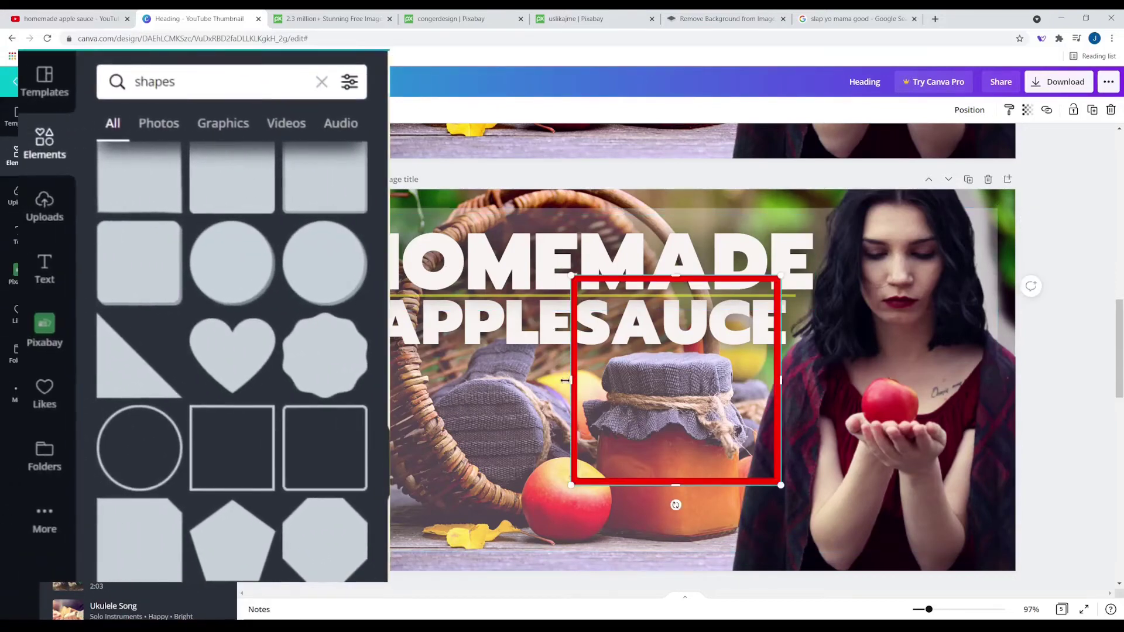
pyautogui.moveTo(556, 384); pyautogui.dragTo(378, 421)
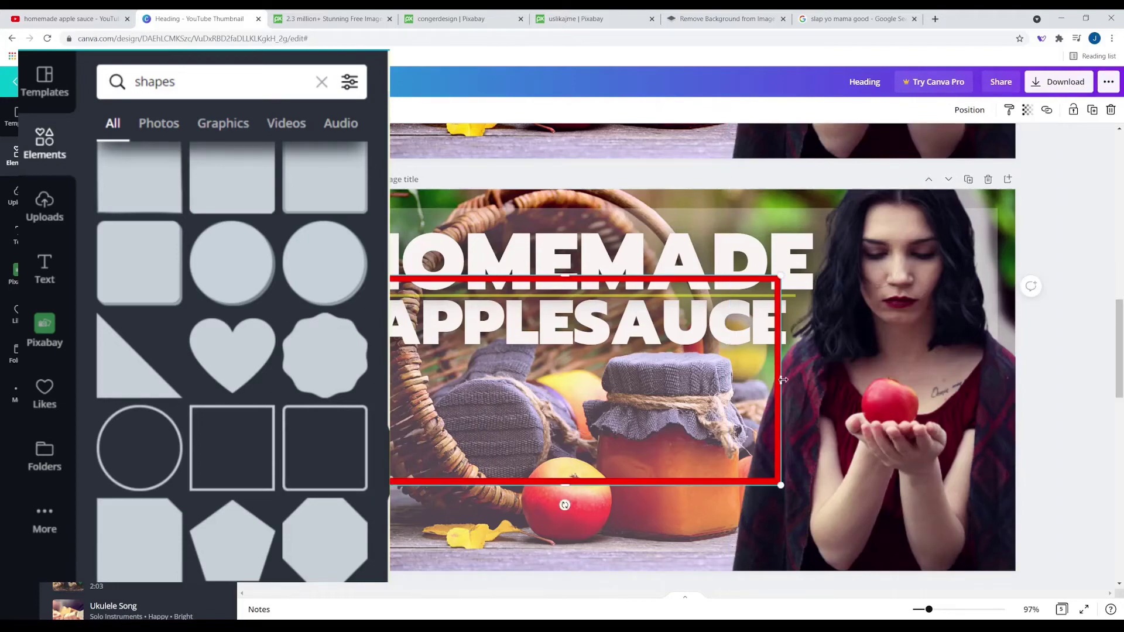
pyautogui.moveTo(780, 379); pyautogui.dragTo(998, 366)
pyautogui.moveTo(673, 275); pyautogui.dragTo(674, 201)
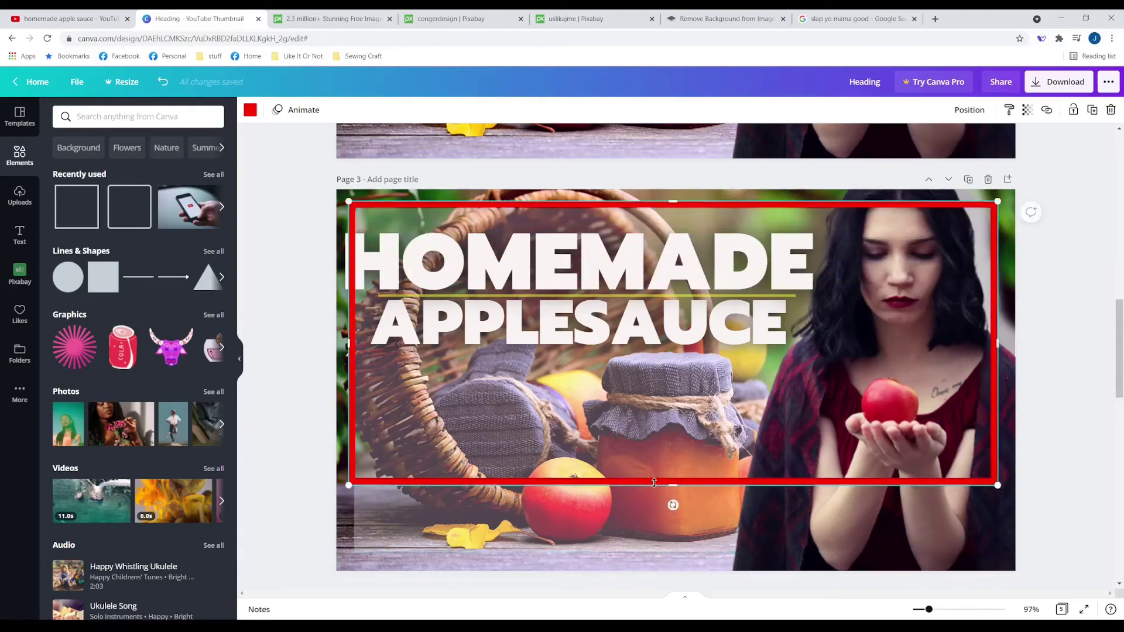
pyautogui.moveTo(670, 501); pyautogui.dragTo(667, 554)
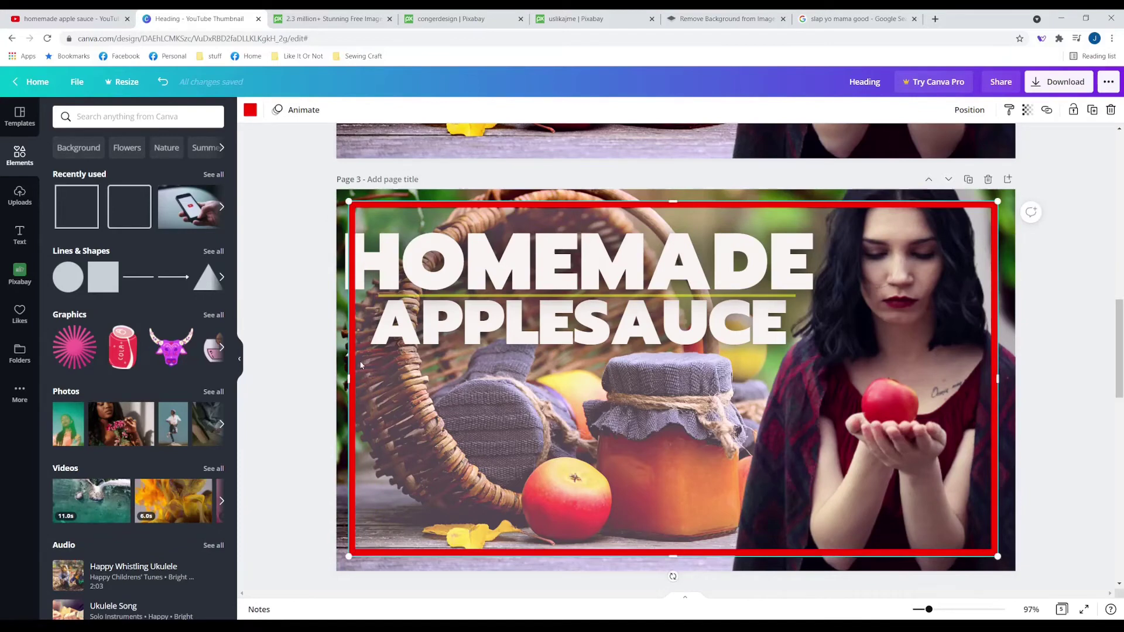
# Step: Recolor the border outline yellow (#fffd17) and send it to the back, behind the woman and the title
pyautogui.click(250, 112)
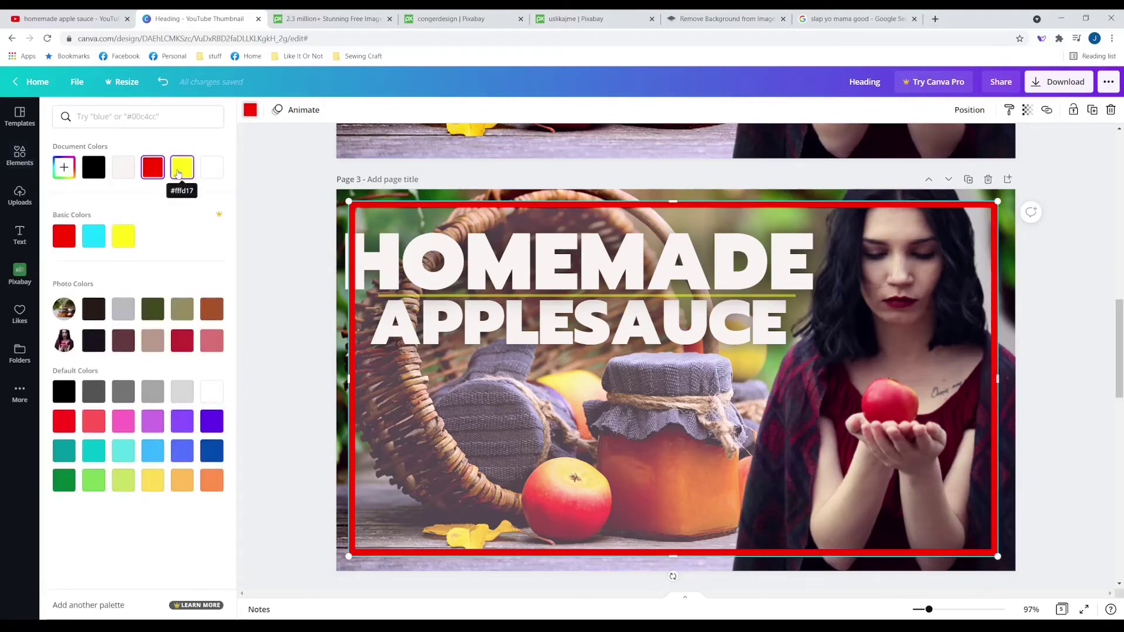
pyautogui.click(180, 171)
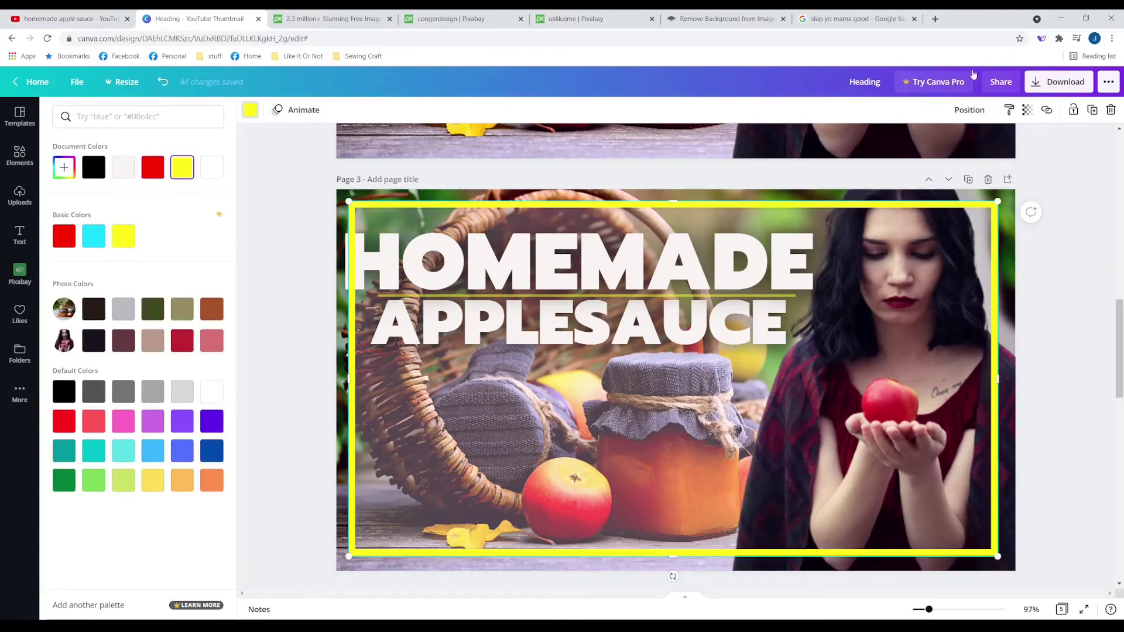
pyautogui.click(977, 110)
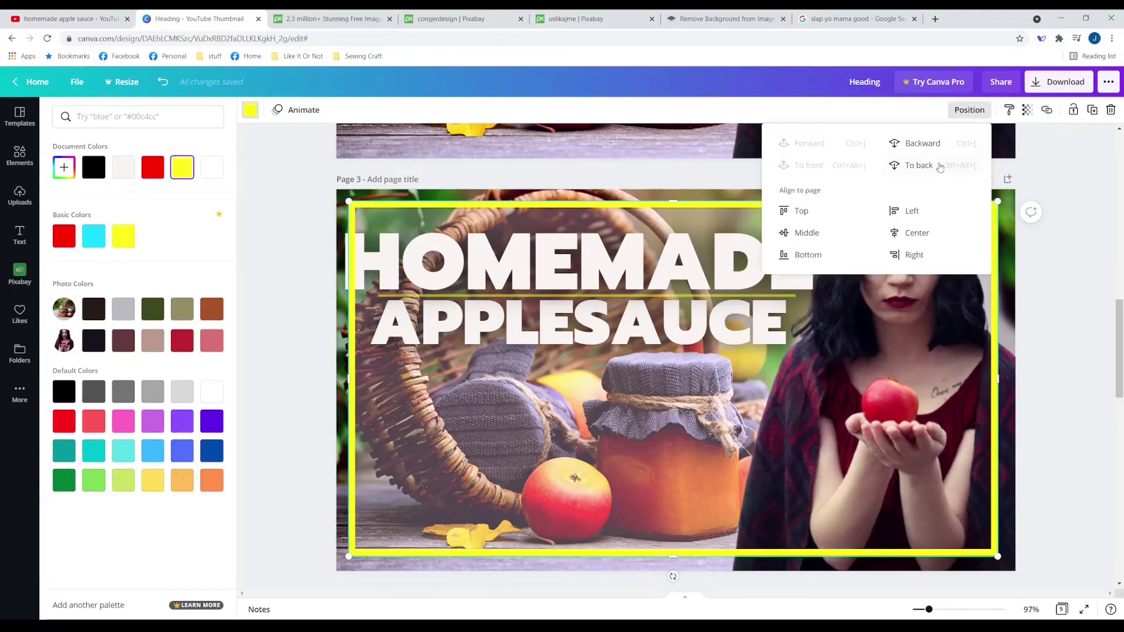
pyautogui.click(921, 166)
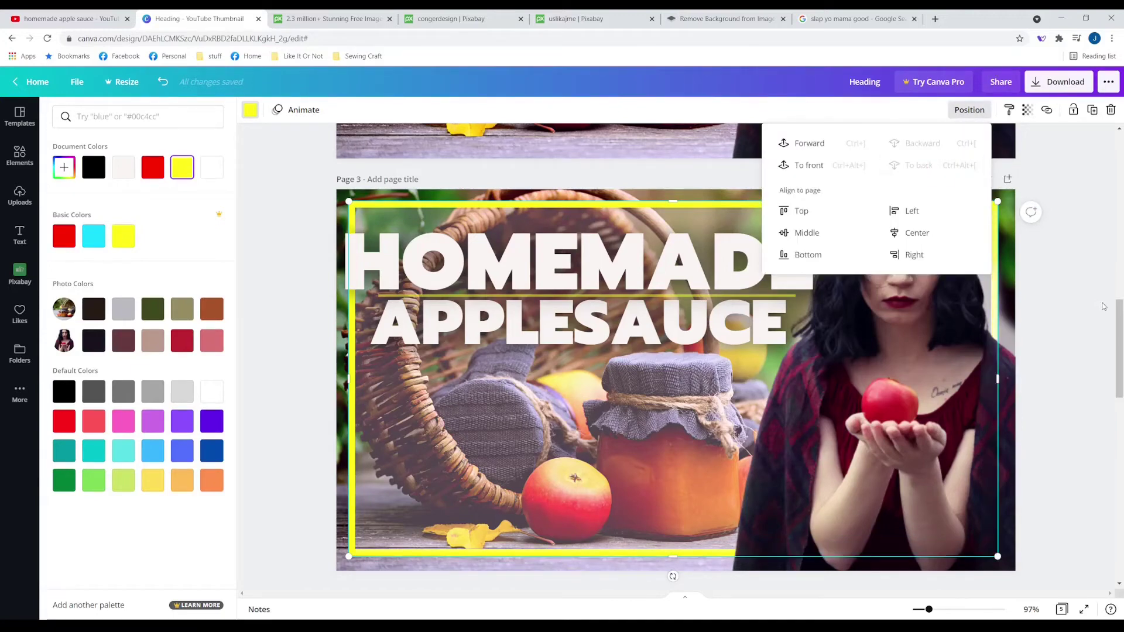
pyautogui.click(1075, 291)
pyautogui.click(20, 155)
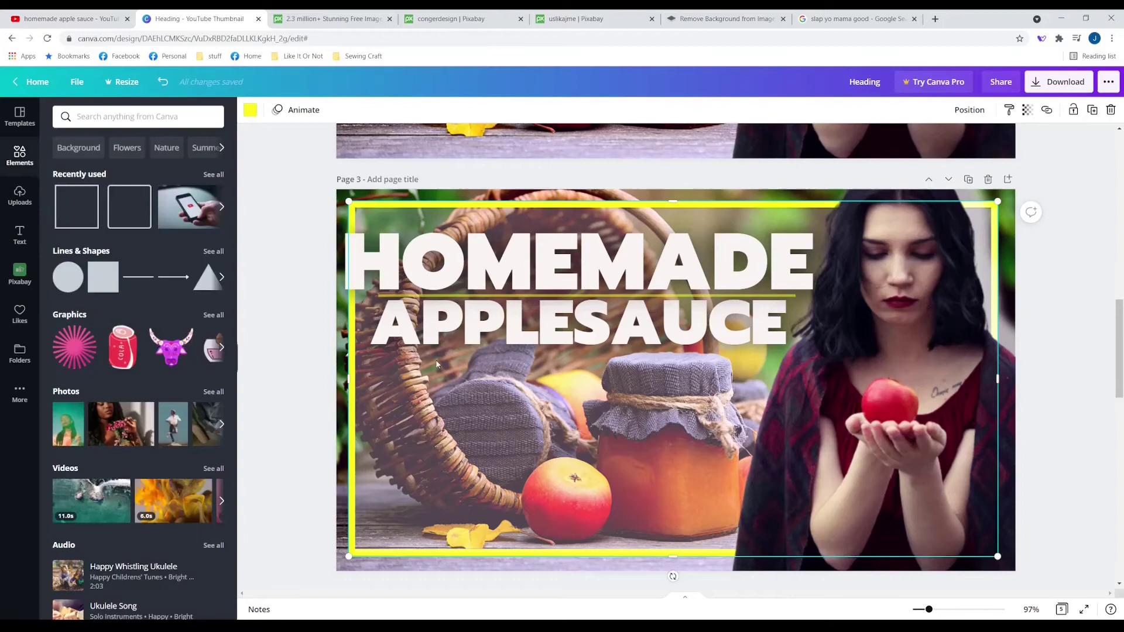
pyautogui.click(309, 313)
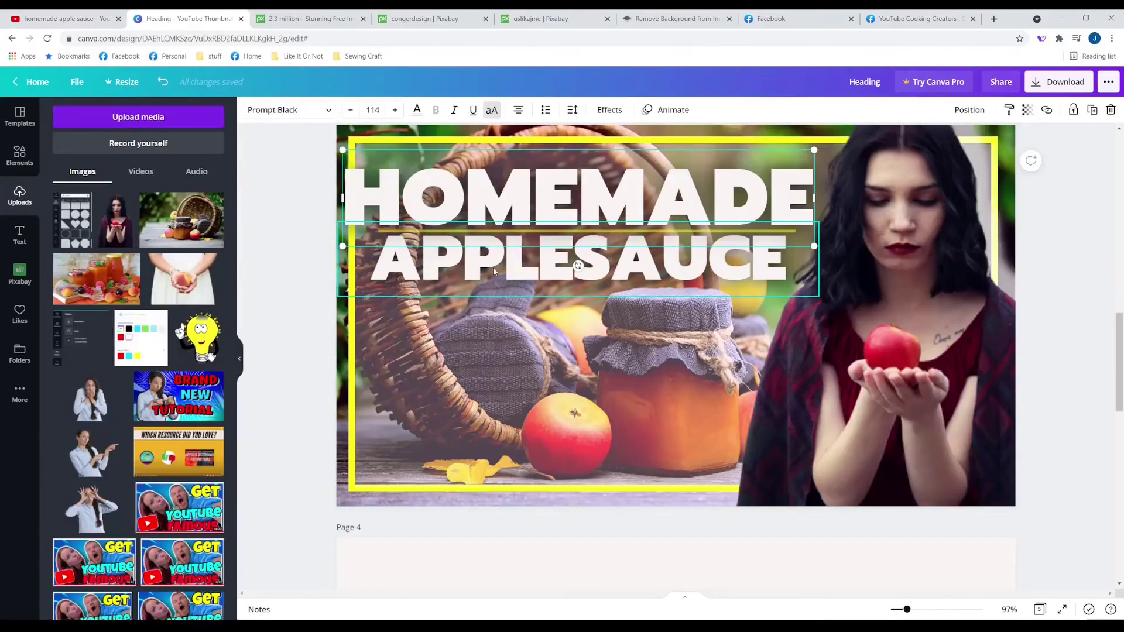
pyautogui.click(848, 281)
pyautogui.click(677, 370)
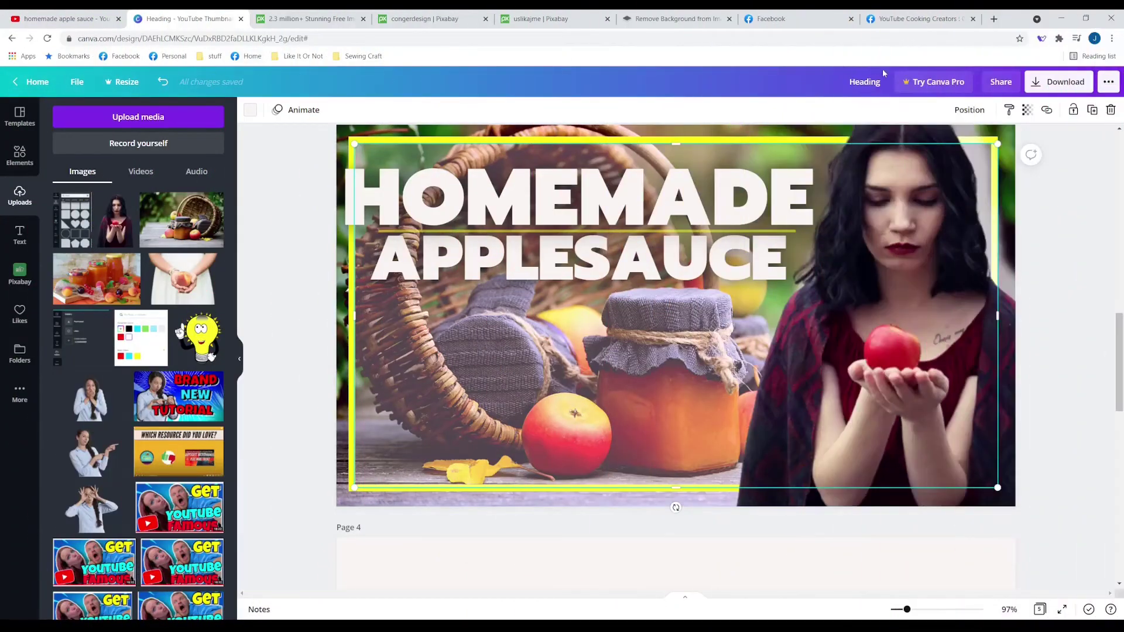
# Step: Open the design's download options and choose JPG as the file type
pyautogui.click(1036, 83)
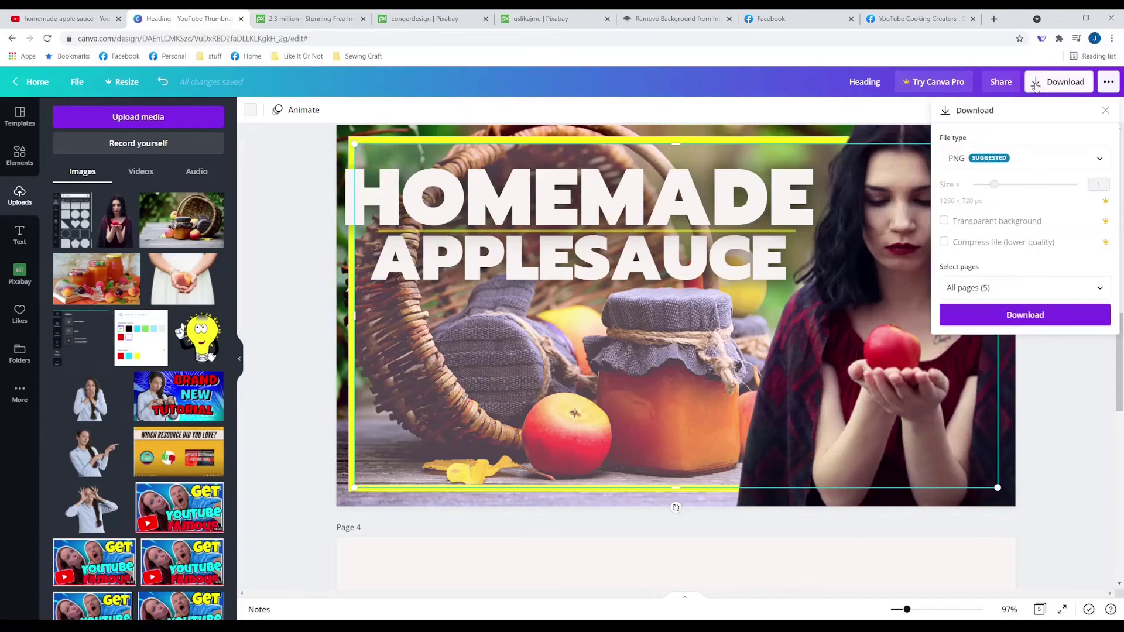
pyautogui.click(1109, 84)
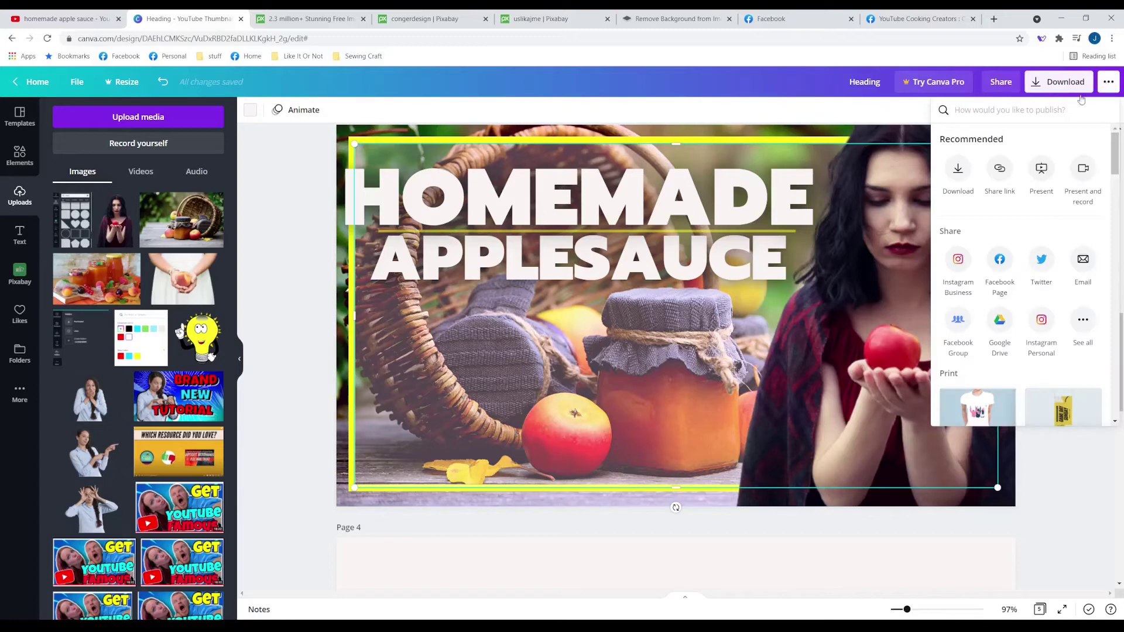
pyautogui.click(1045, 86)
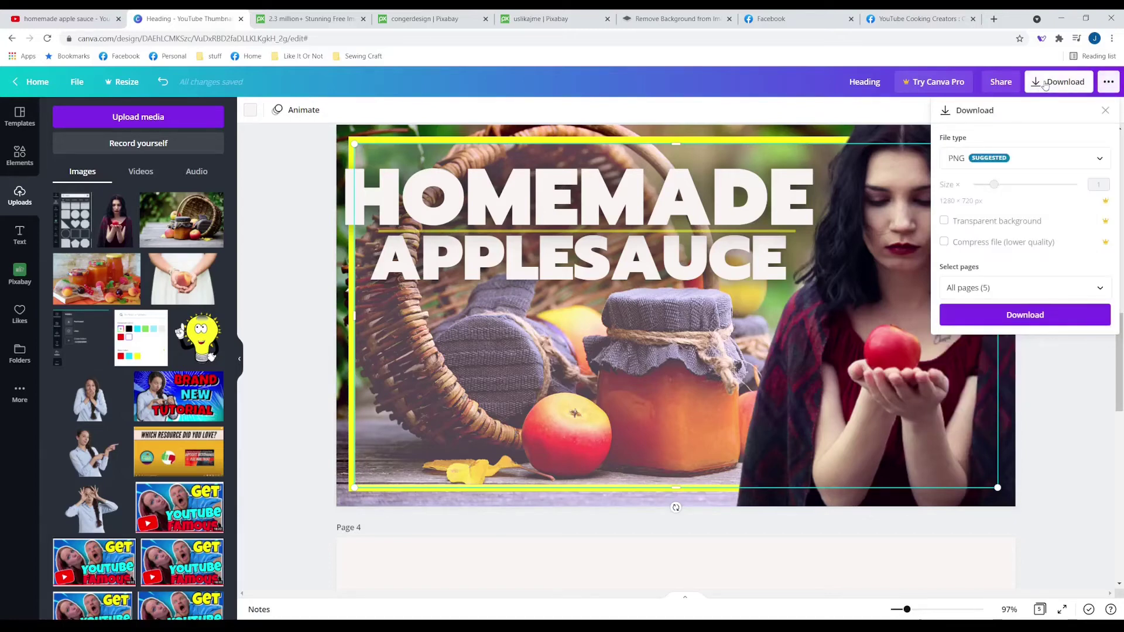
pyautogui.click(969, 166)
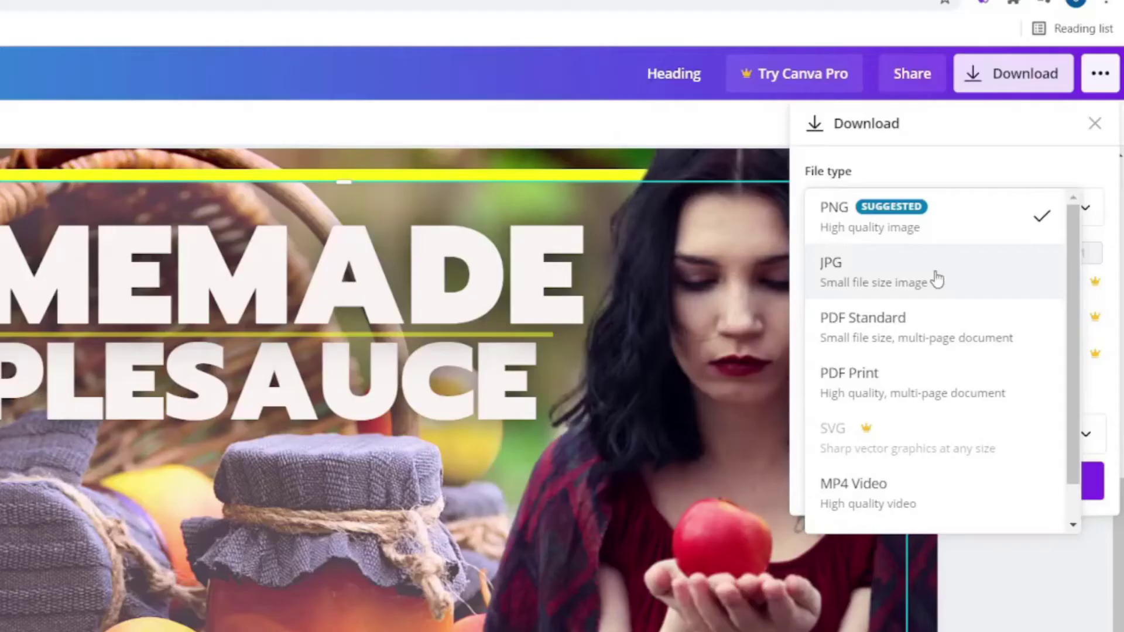
pyautogui.click(937, 279)
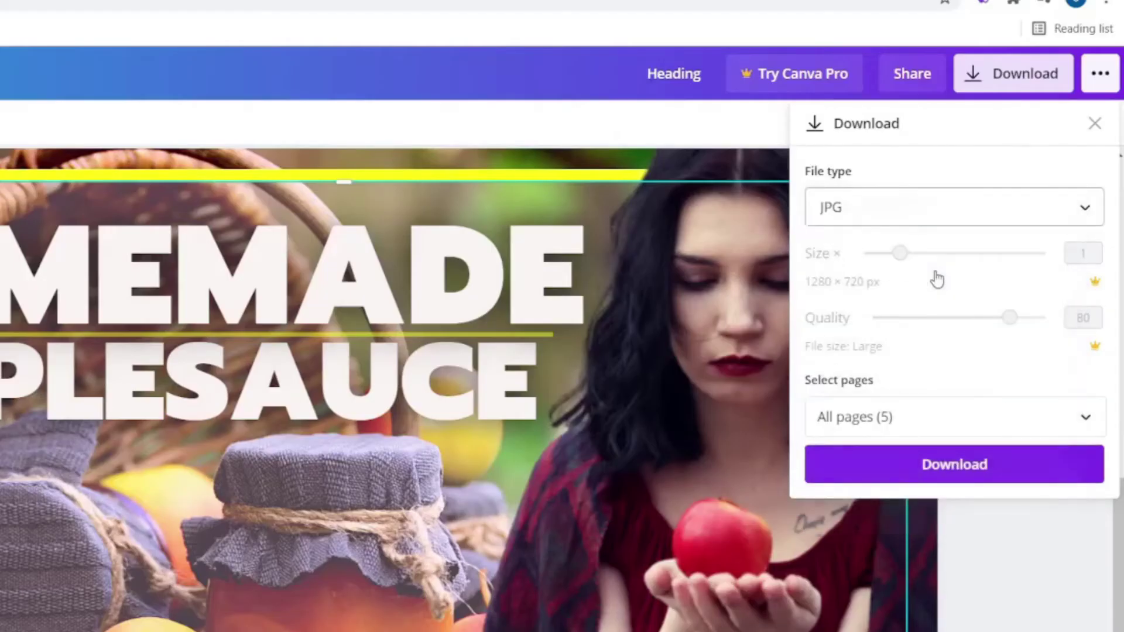
pyautogui.click(1076, 222)
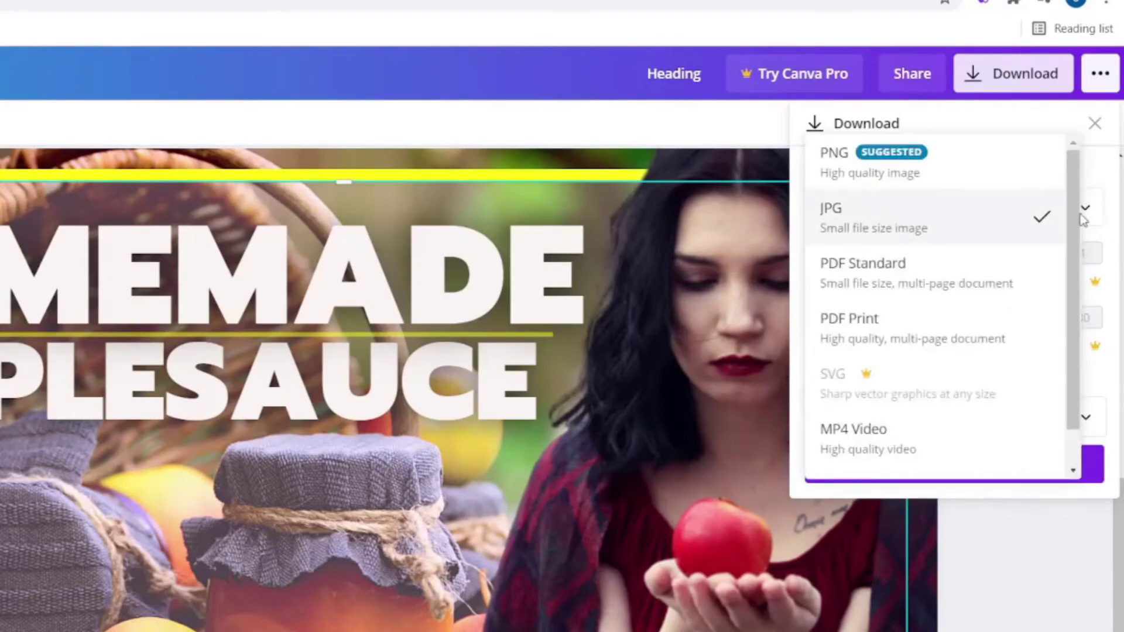
pyautogui.click(907, 155)
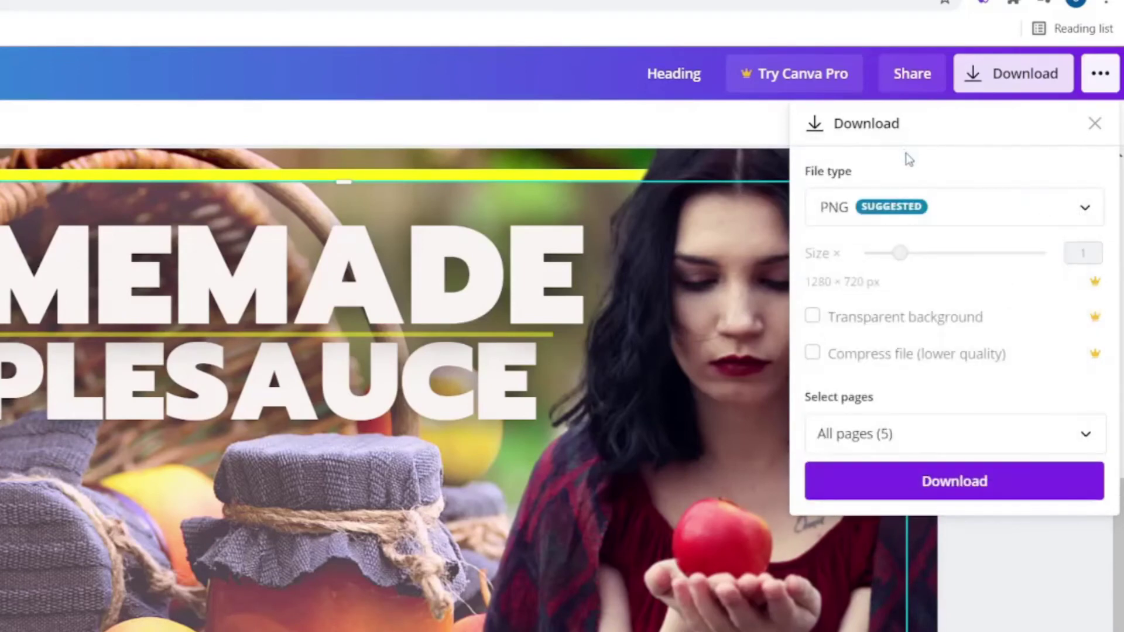
pyautogui.click(1039, 221)
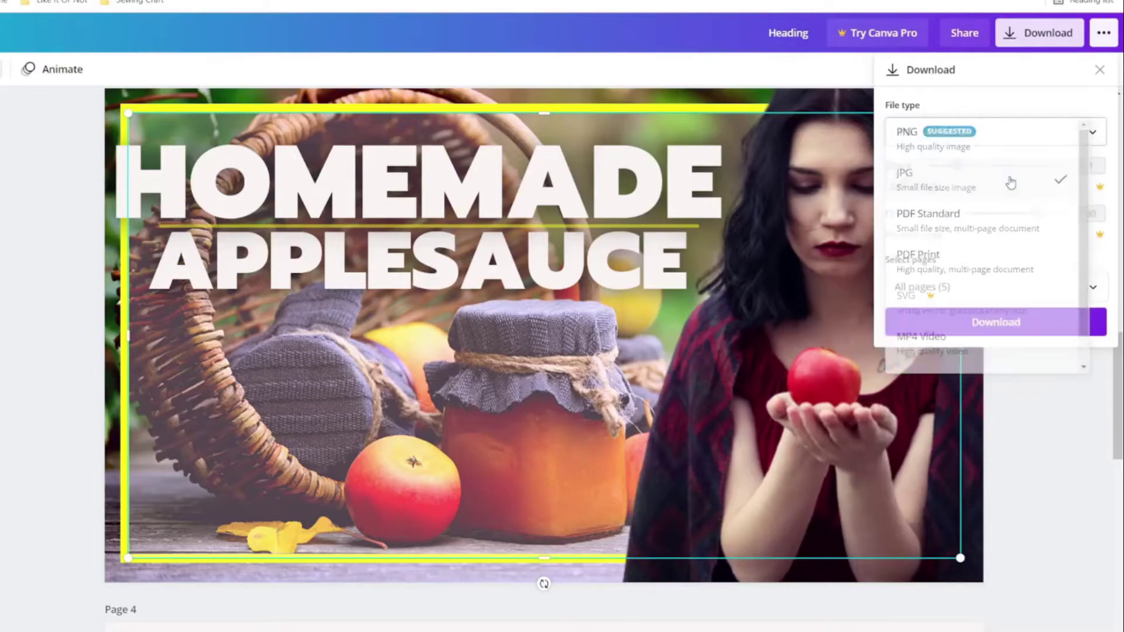
# Step: Limit the download to page 3, download it, and dismiss the Canva Pro offer and the browser's download bar
pyautogui.click(1095, 287)
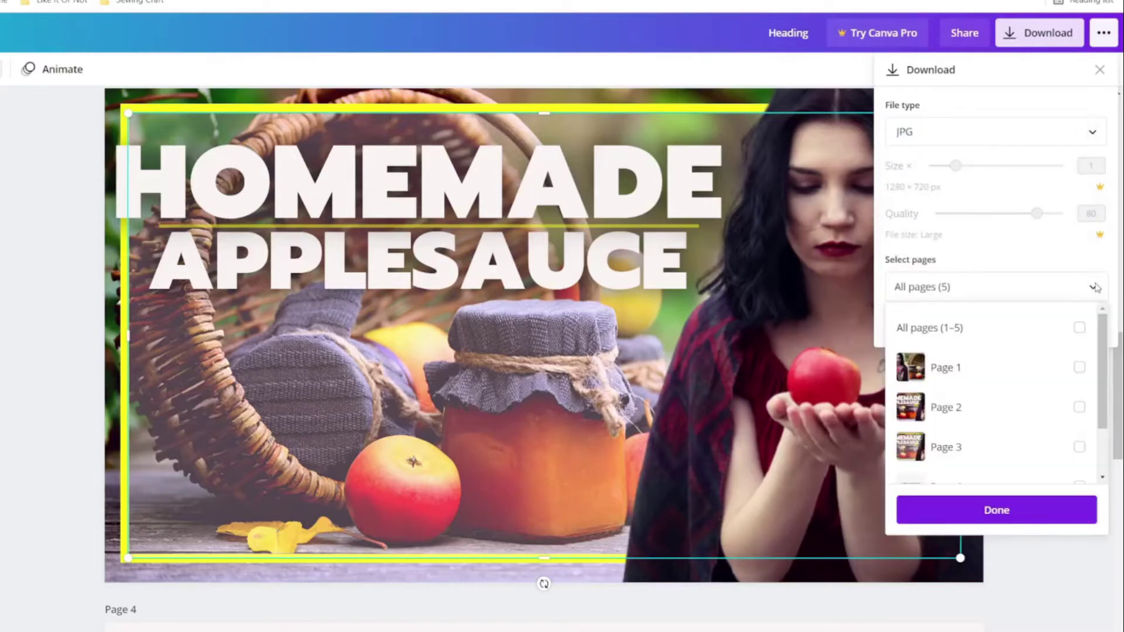
pyautogui.click(1079, 327)
pyautogui.click(1079, 327)
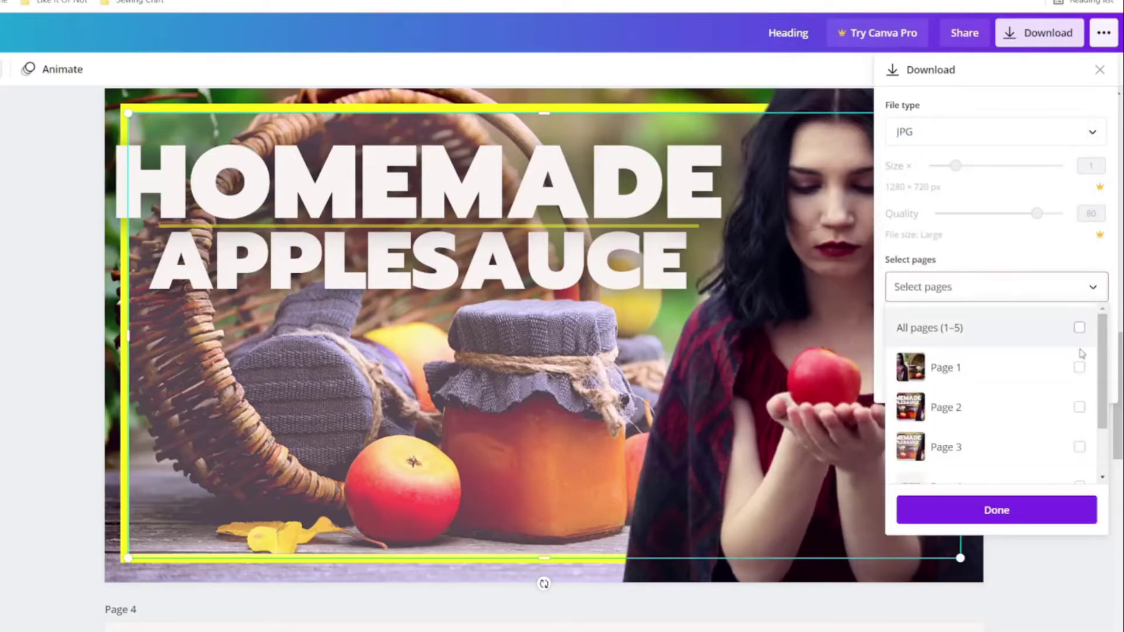
pyautogui.click(1079, 448)
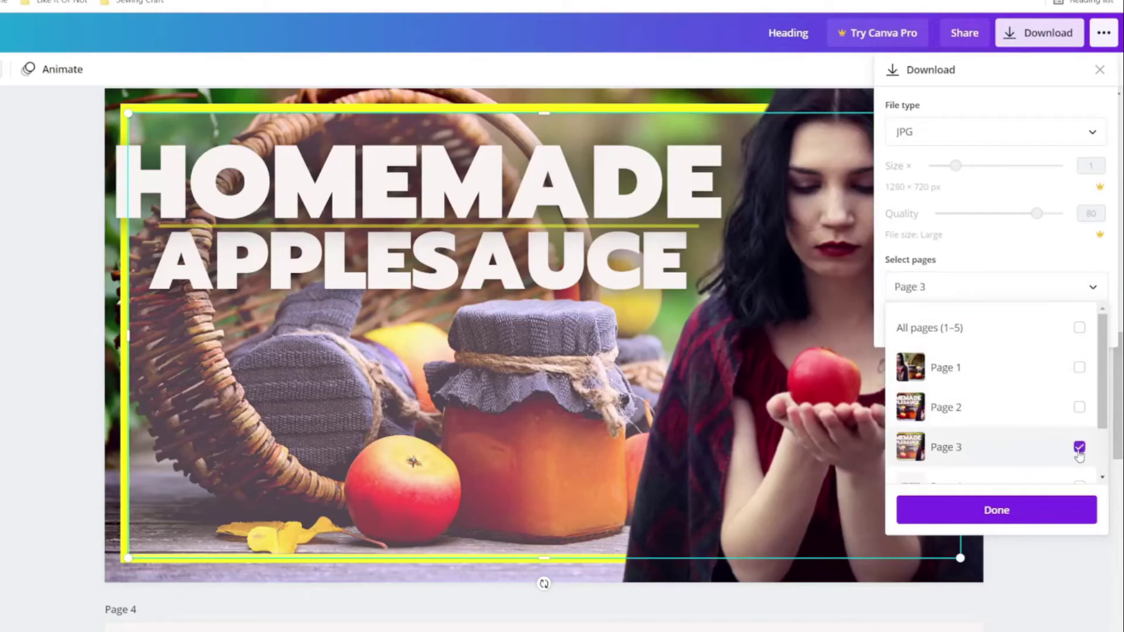
pyautogui.click(1012, 517)
pyautogui.click(977, 326)
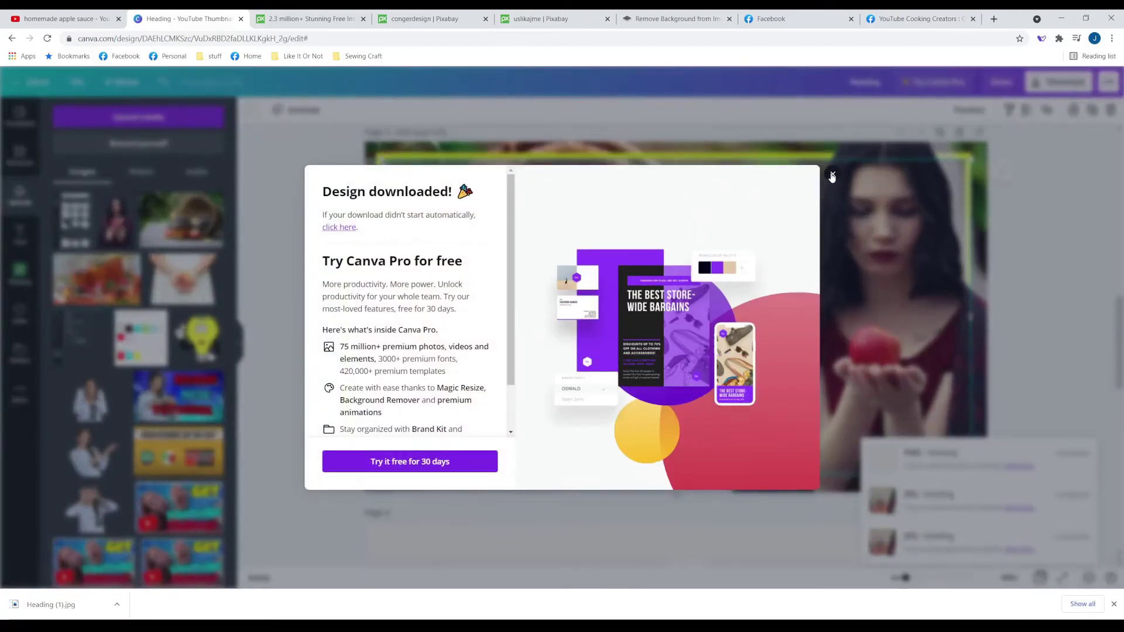
pyautogui.click(833, 176)
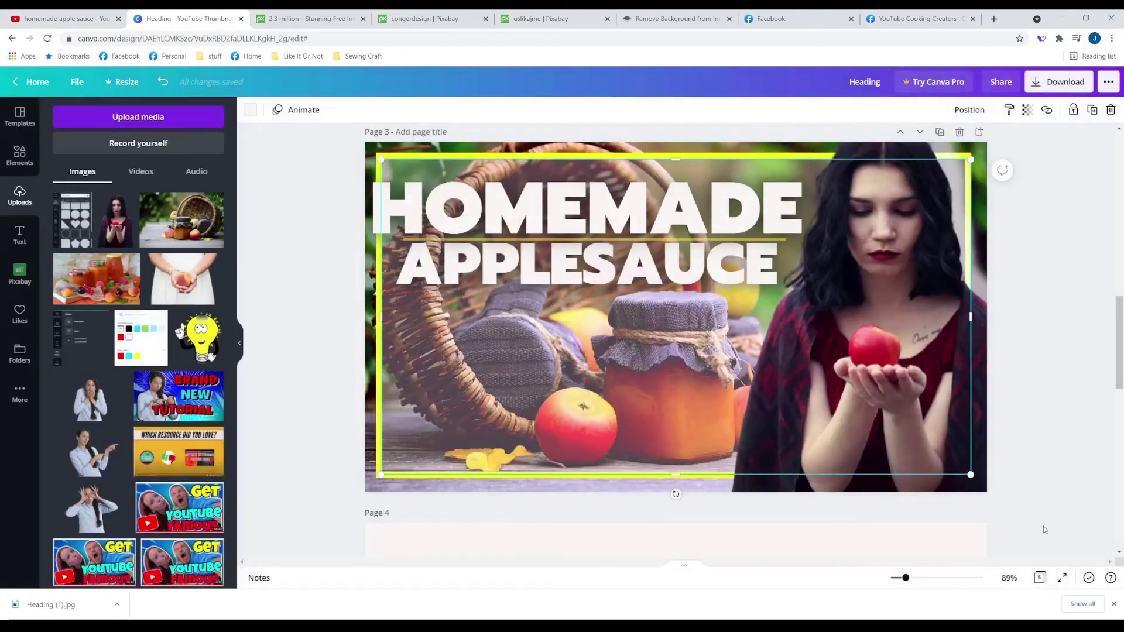
pyautogui.click(1114, 604)
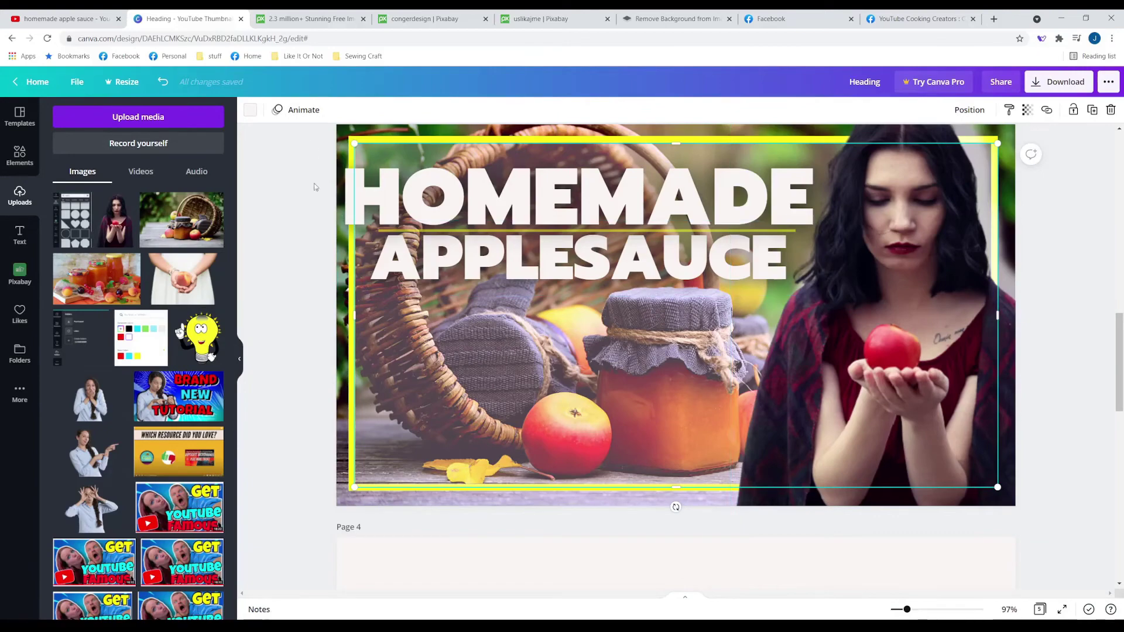
# Step: Duplicate page 3 and delete the APPLESAUCE text and the yellow title line from the copy
pyautogui.click(796, 199)
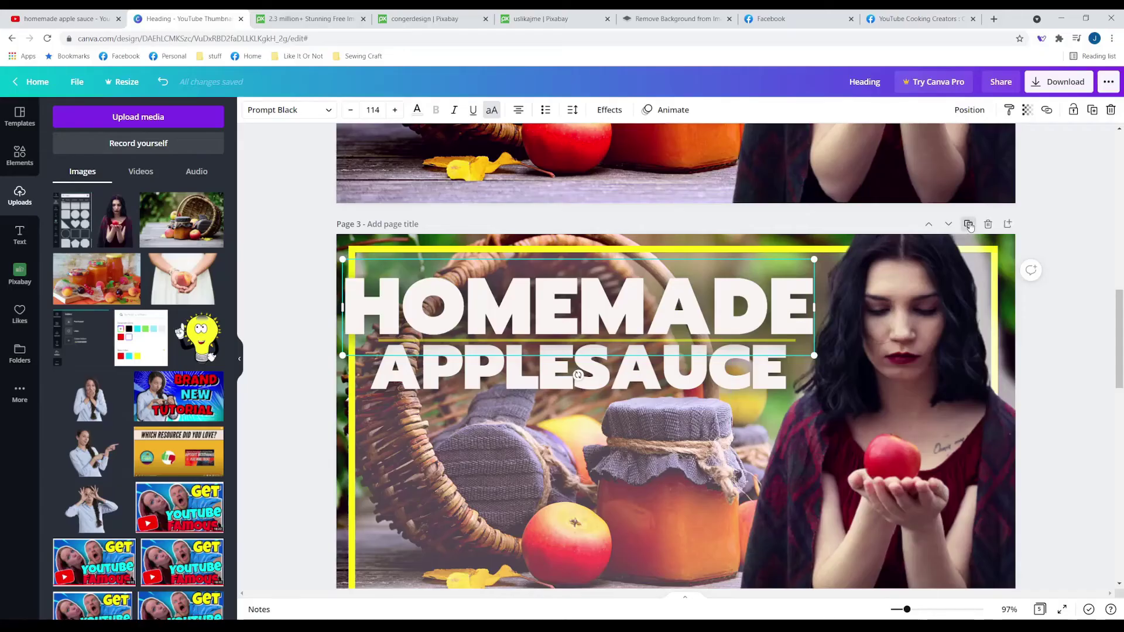
pyautogui.click(573, 347)
pyautogui.click(531, 380)
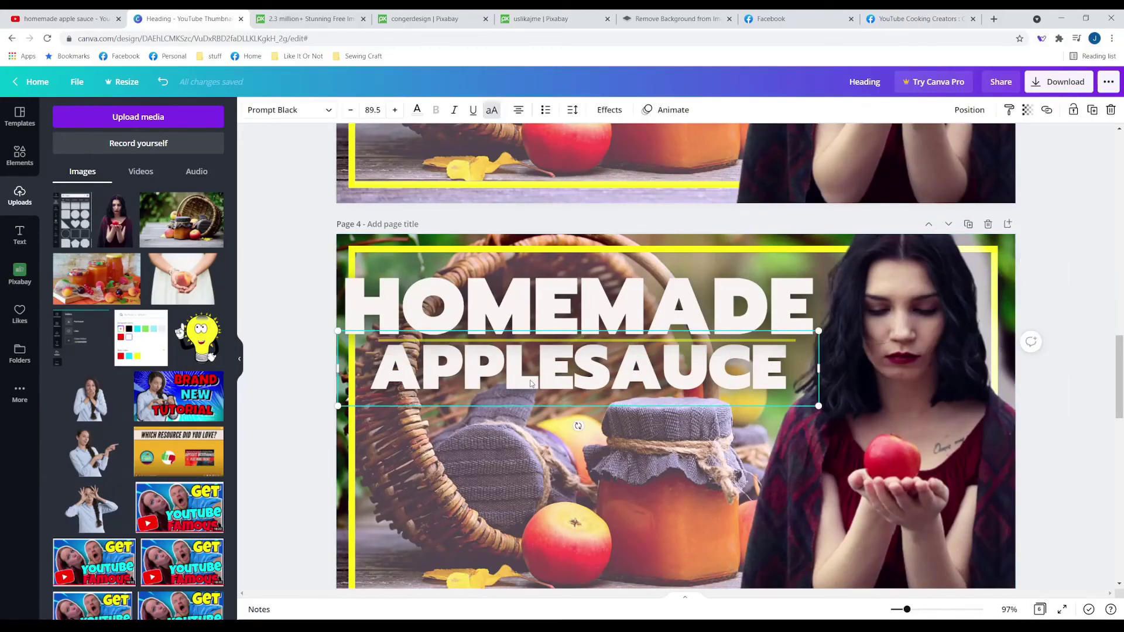
pyautogui.press('Delete')
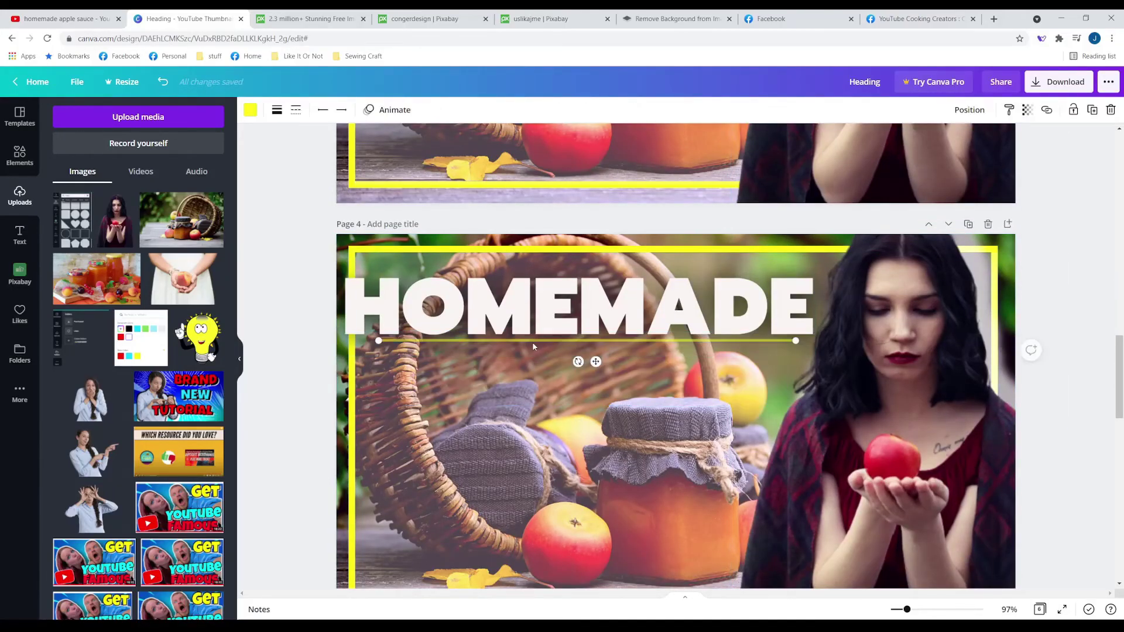
pyautogui.click(532, 342)
# Step: Shrink the HOMEMADE title on page 4 to a font size of about 90.4 and move it slightly left
pyautogui.moveTo(343, 260); pyautogui.dragTo(439, 280)
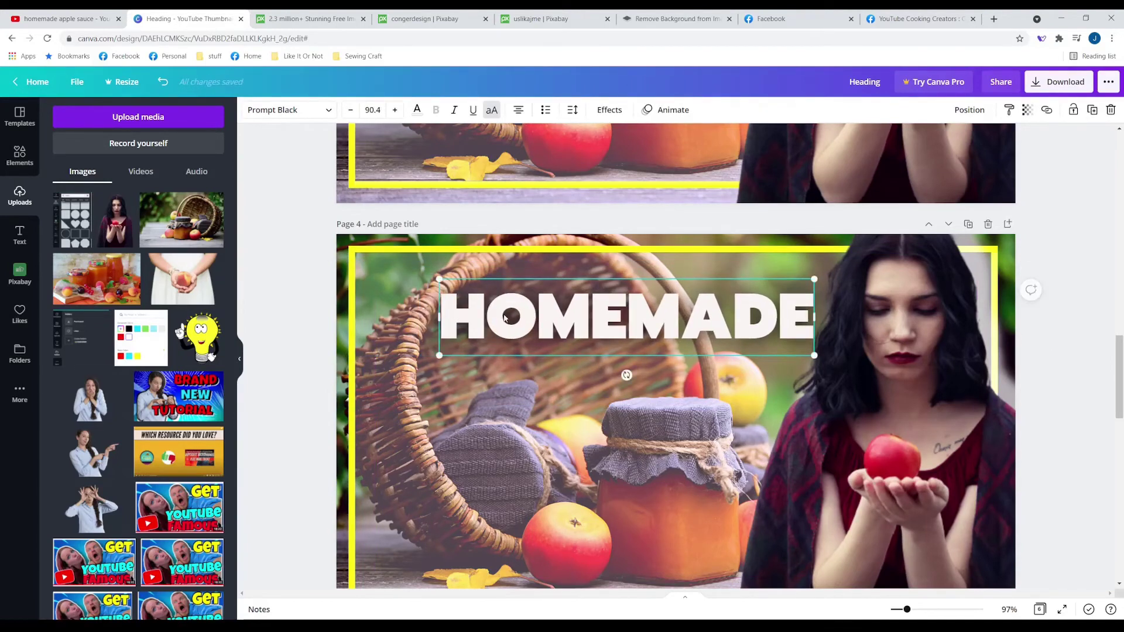
pyautogui.moveTo(505, 316); pyautogui.dragTo(455, 318)
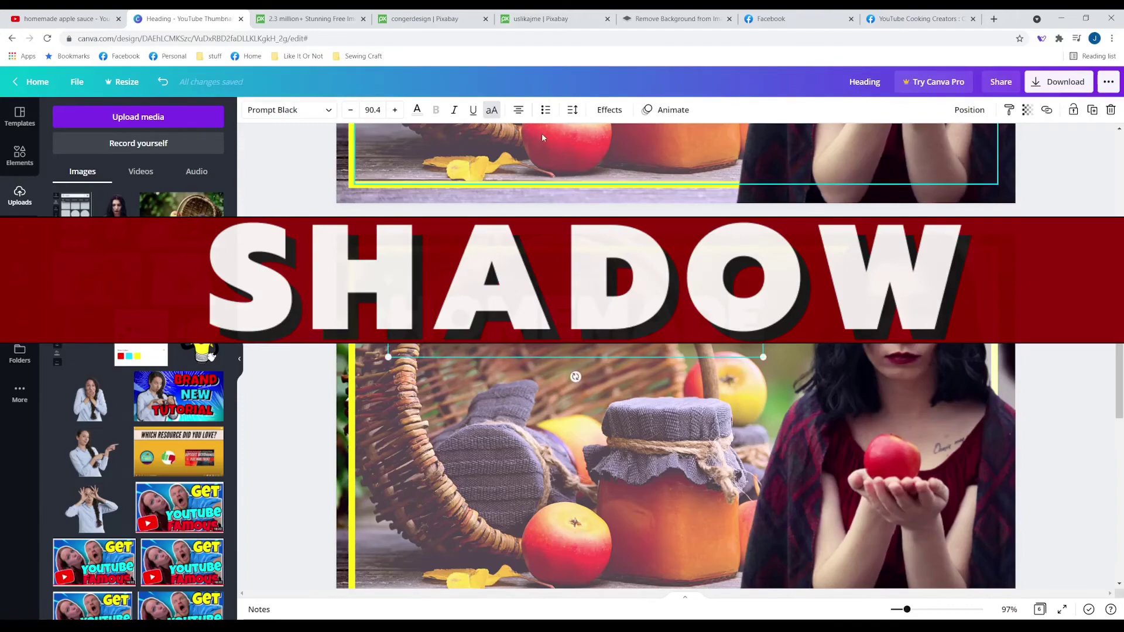
# Step: Try a yellow Shadow effect on HOMEMADE with offset 81, direction 56, blur 34 and transparency 59
pyautogui.click(610, 110)
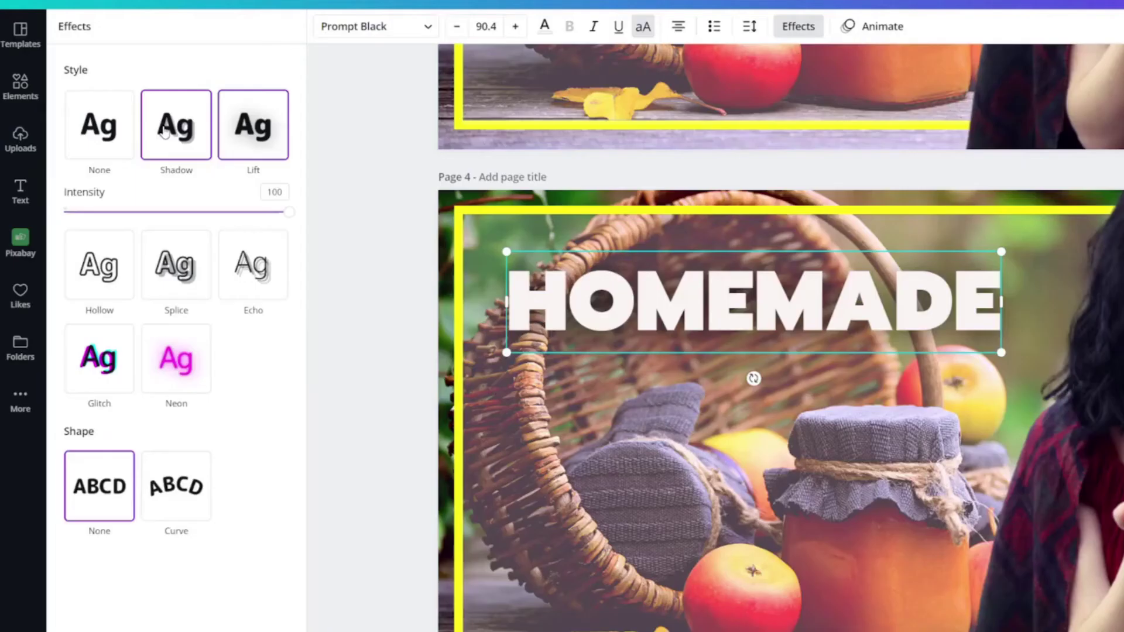
pyautogui.click(128, 191)
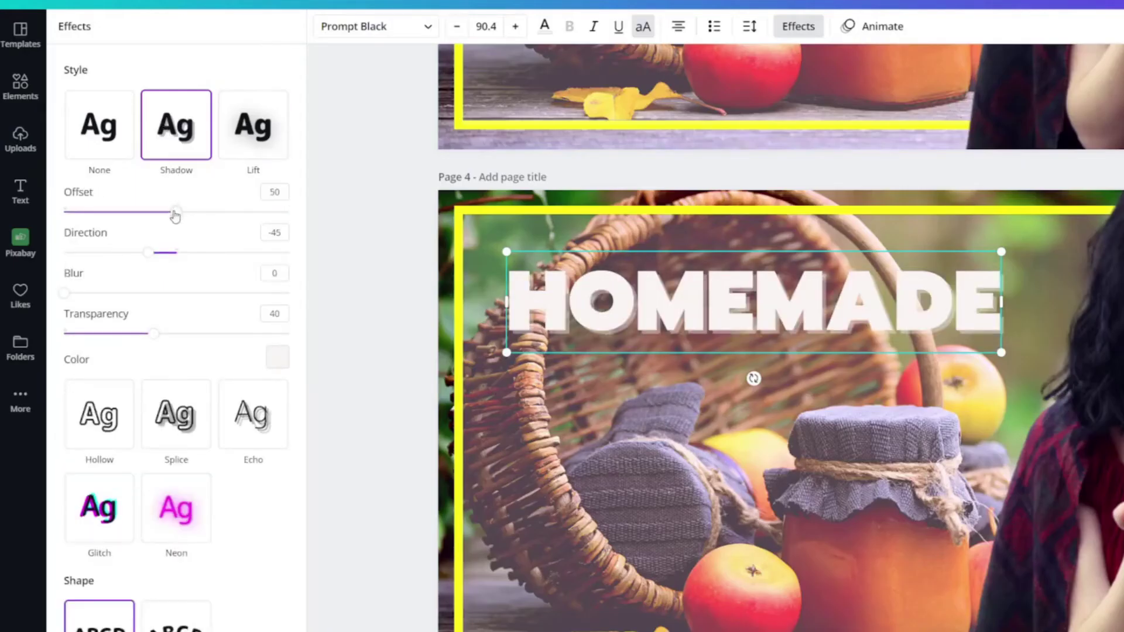
pyautogui.moveTo(175, 214); pyautogui.dragTo(246, 209)
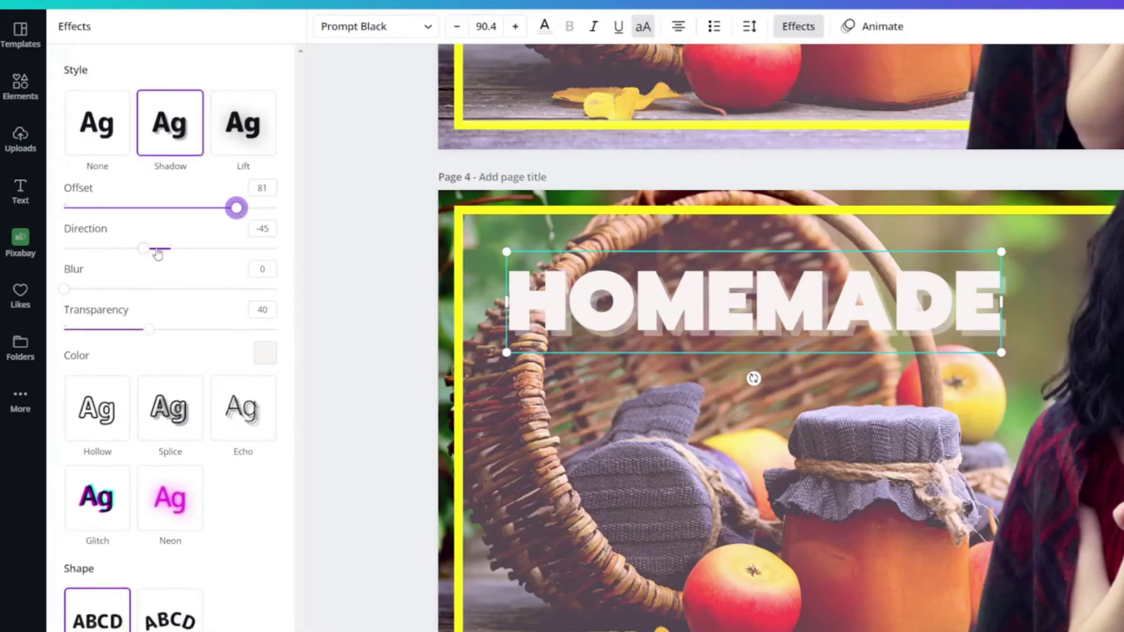
pyautogui.moveTo(146, 252); pyautogui.dragTo(203, 249)
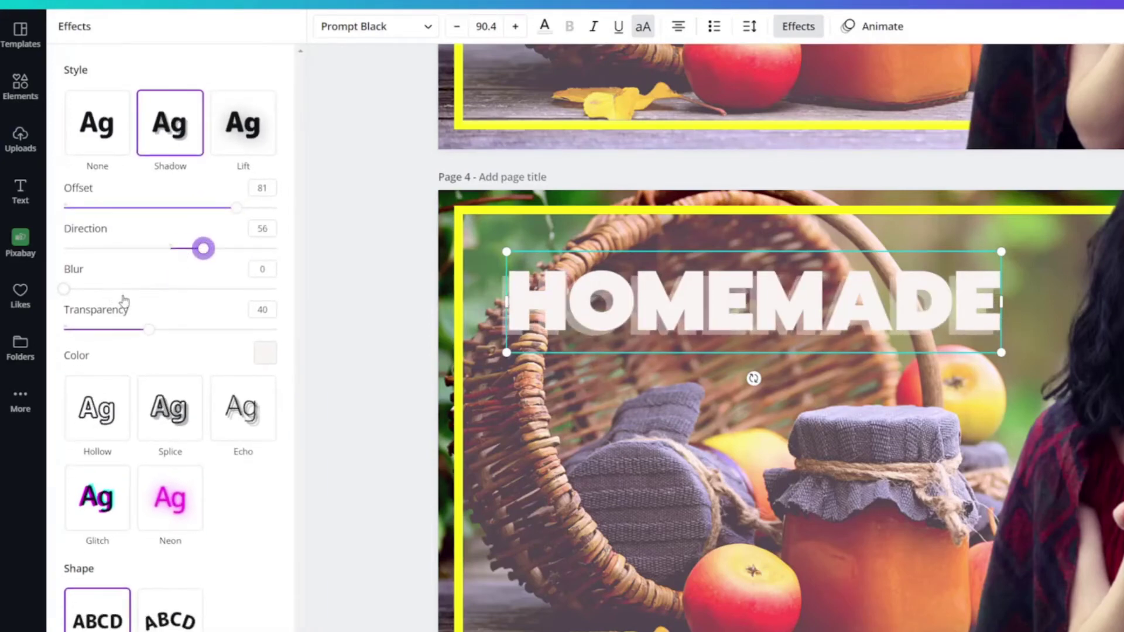
pyautogui.click(136, 289)
pyautogui.click(189, 329)
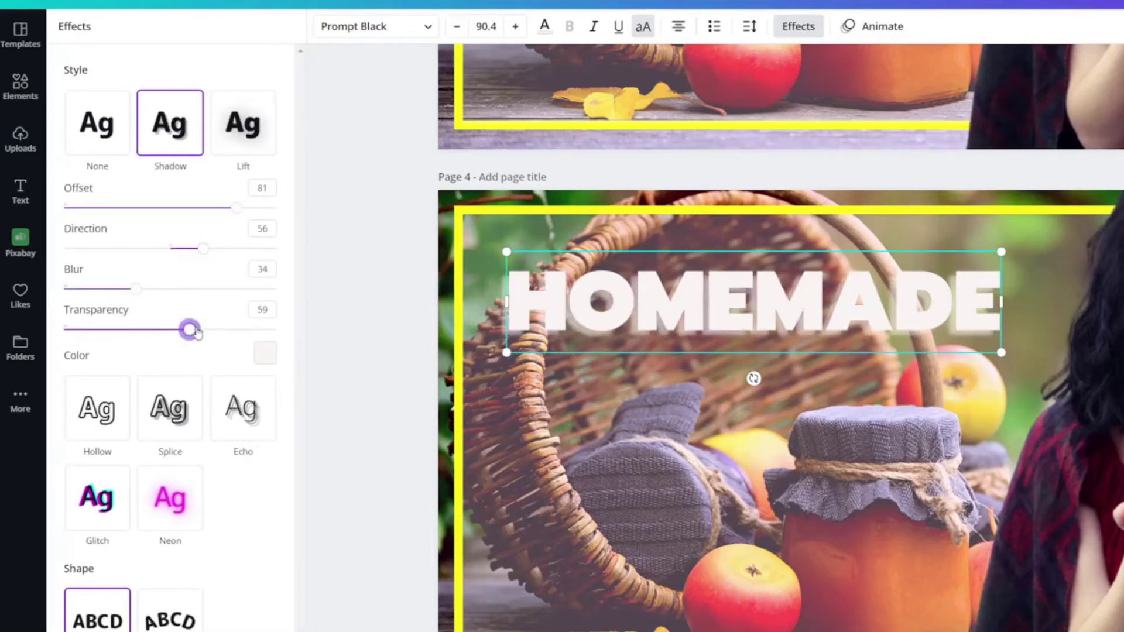
pyautogui.click(262, 354)
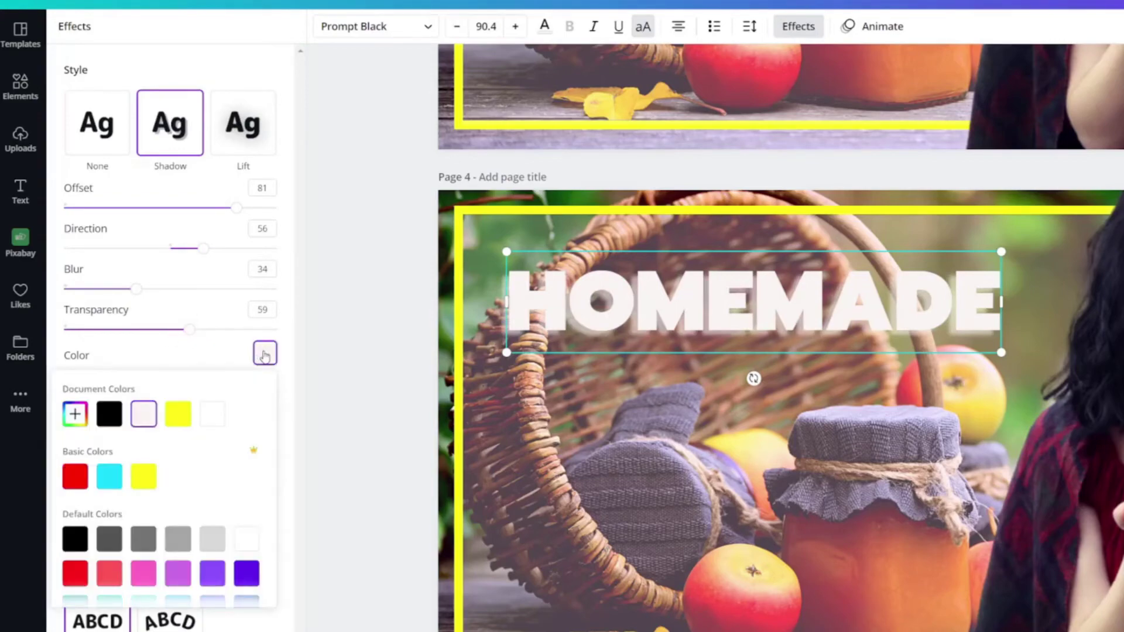
pyautogui.click(178, 415)
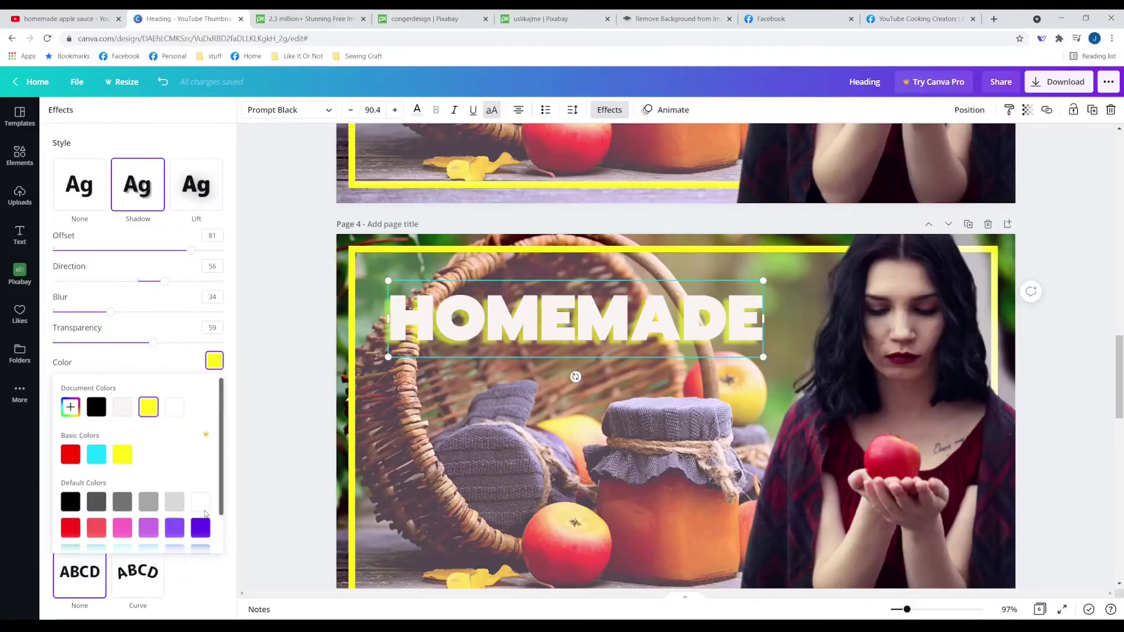
# Step: Try the Curve shape on HOMEMADE, and undo the curve together with all of the shadow settings
pyautogui.click(132, 585)
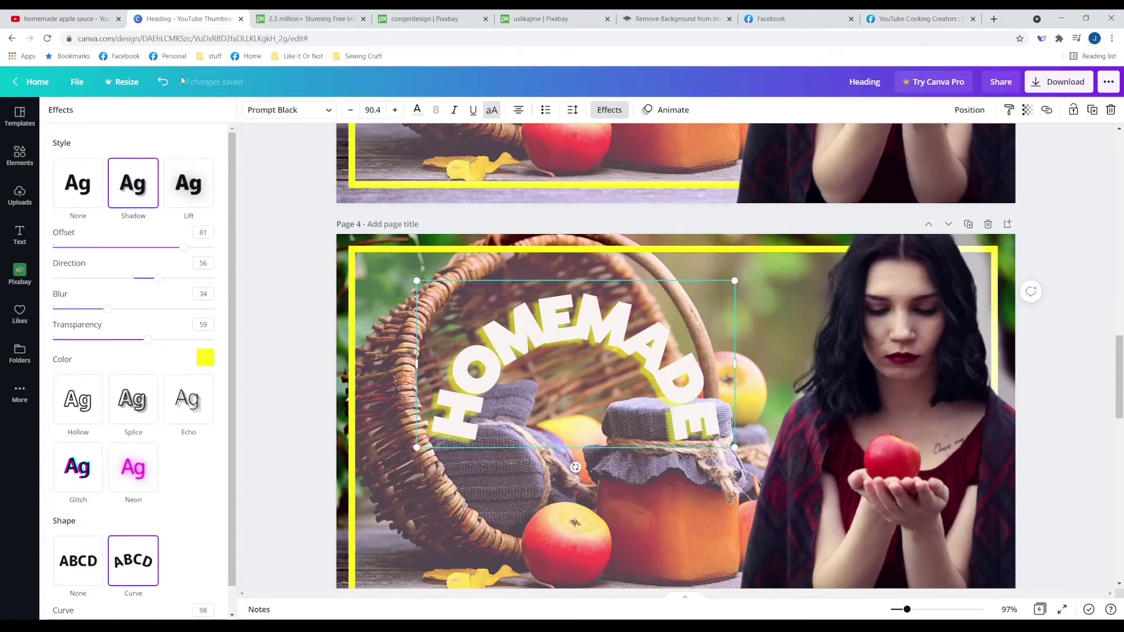
pyautogui.click(164, 82)
pyautogui.click(164, 82)
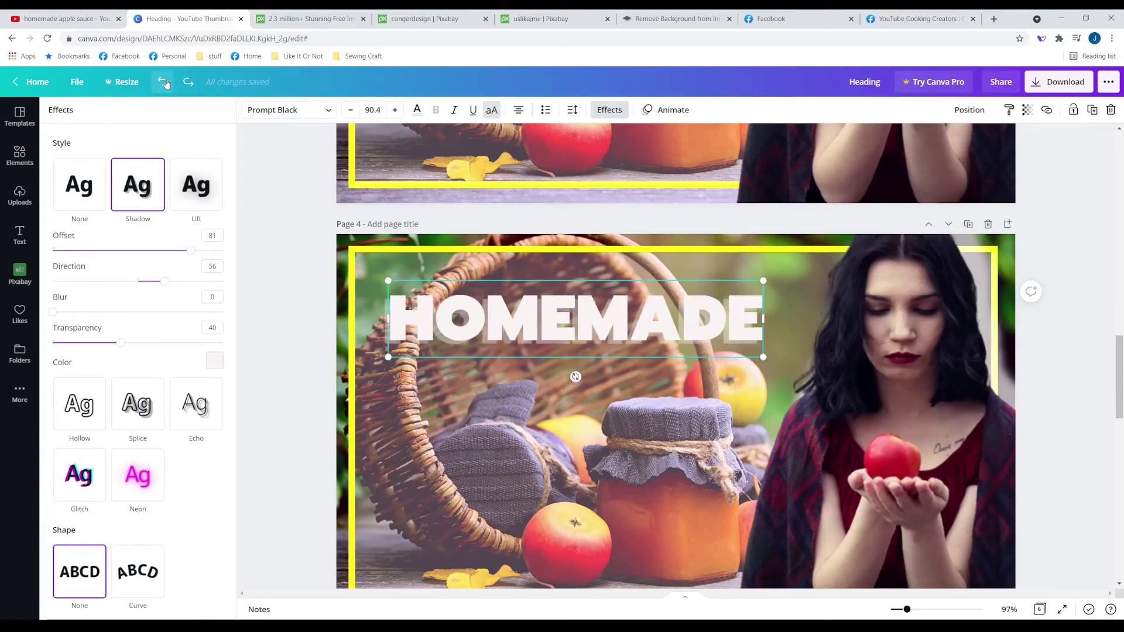
pyautogui.click(164, 82)
pyautogui.click(164, 82)
pyautogui.click(164, 82)
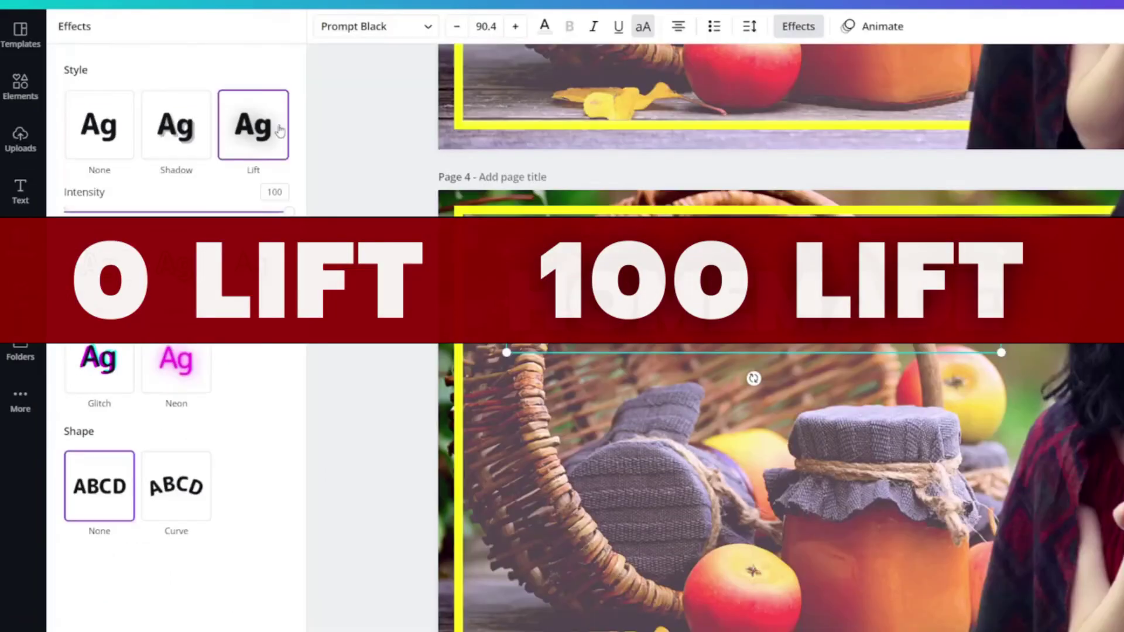
# Step: Apply the Lift effect to the HOMEMADE title with an intensity of 83
pyautogui.click(251, 145)
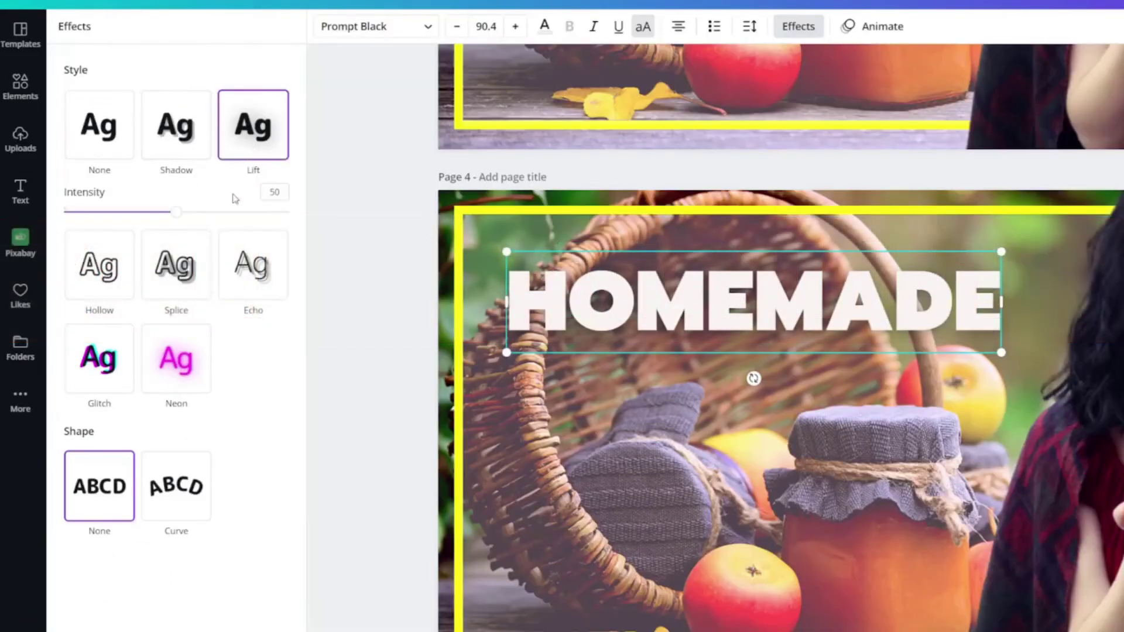
pyautogui.click(251, 212)
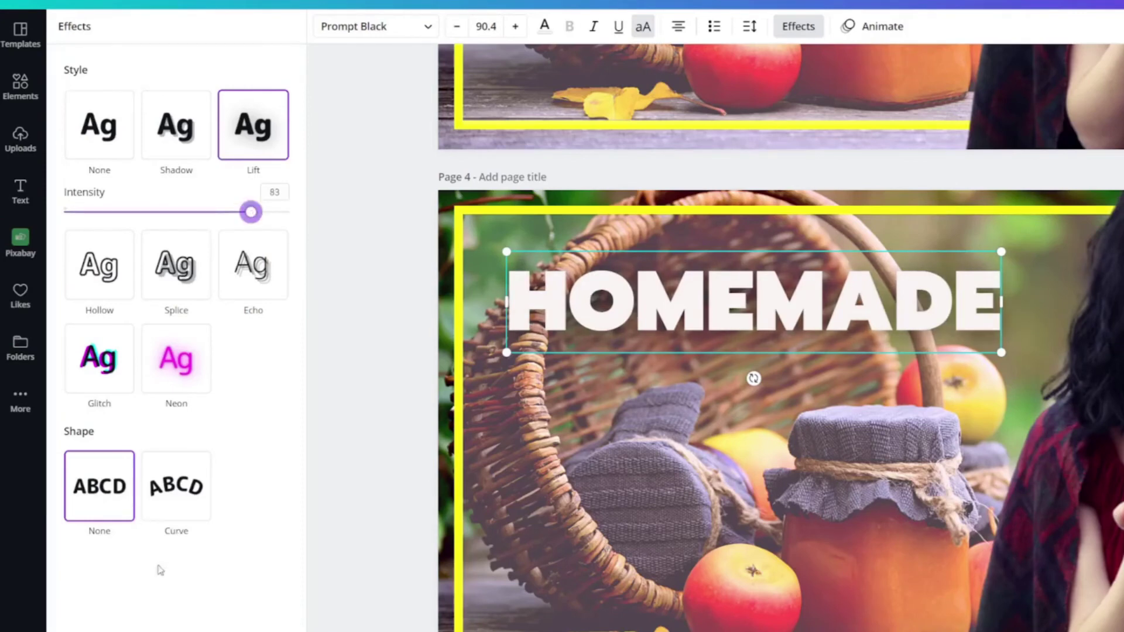
# Step: Curve the HOMEMADE title with a value of 26 and give it the Hollow effect with thickness 75
pyautogui.click(176, 503)
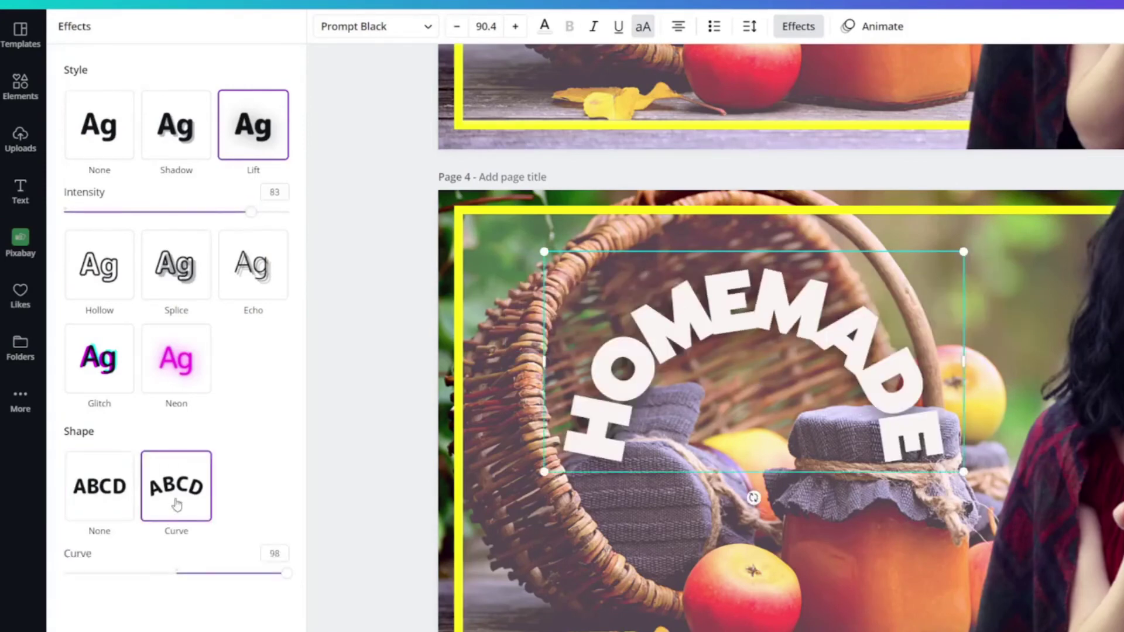
pyautogui.click(206, 574)
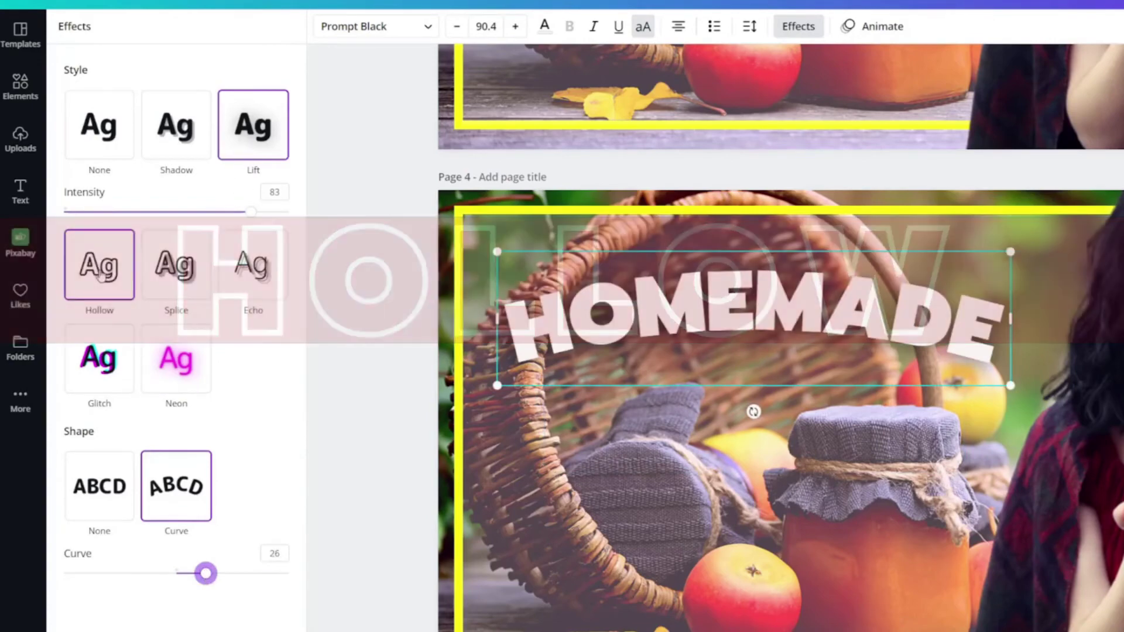
pyautogui.click(100, 274)
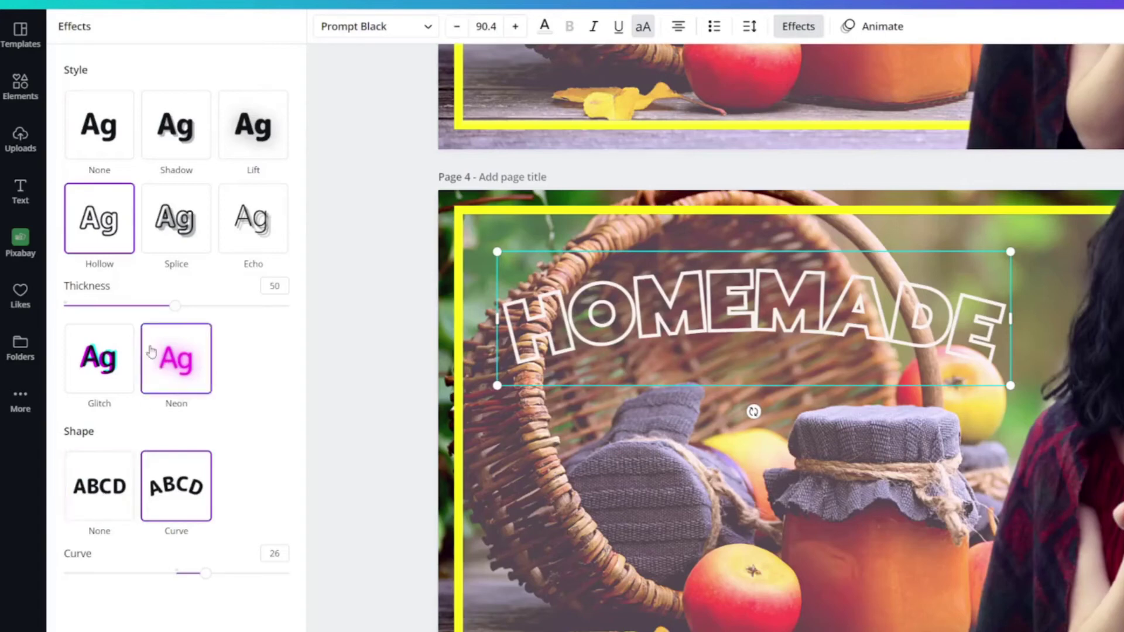
pyautogui.click(233, 306)
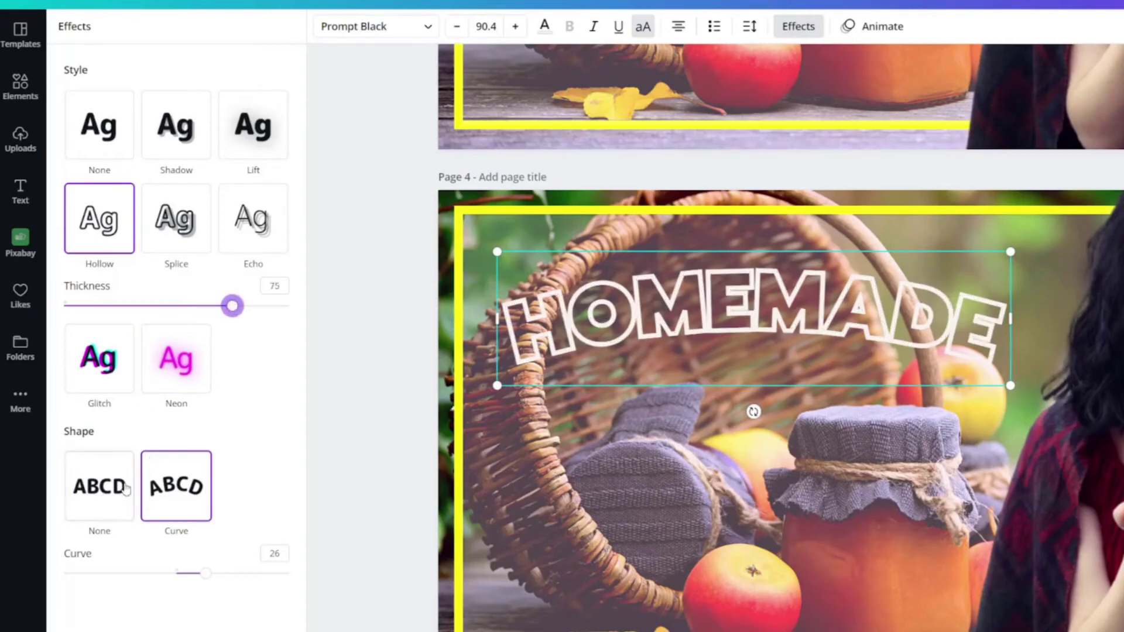
# Step: Remove the curve from HOMEMADE, set its Hollow thickness to 19 and color the outline yellow
pyautogui.click(125, 489)
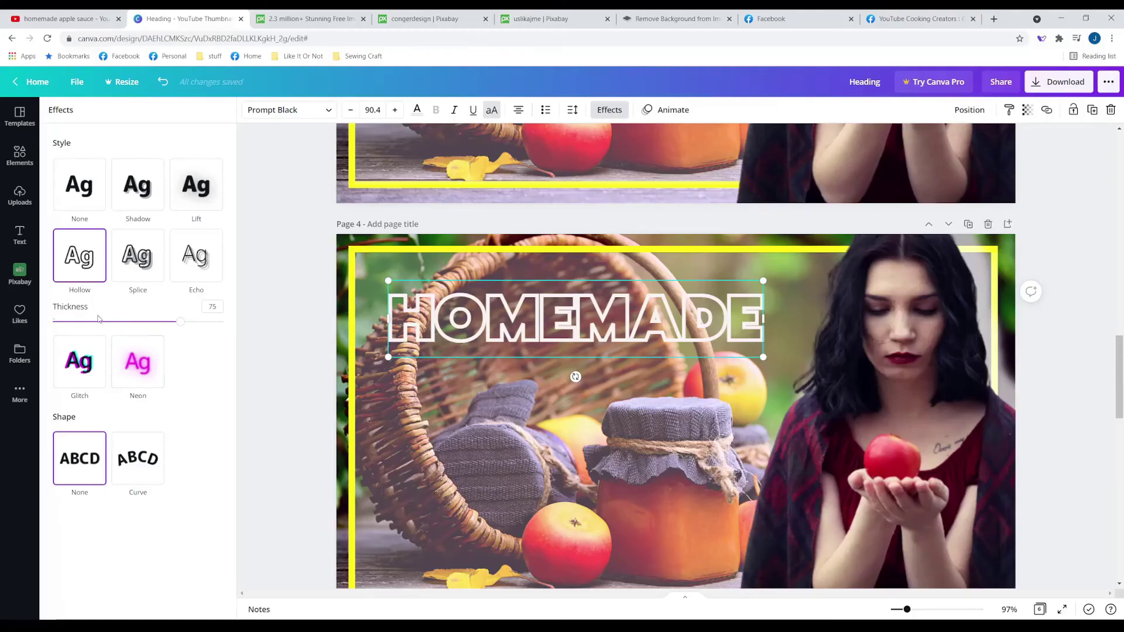
pyautogui.click(85, 322)
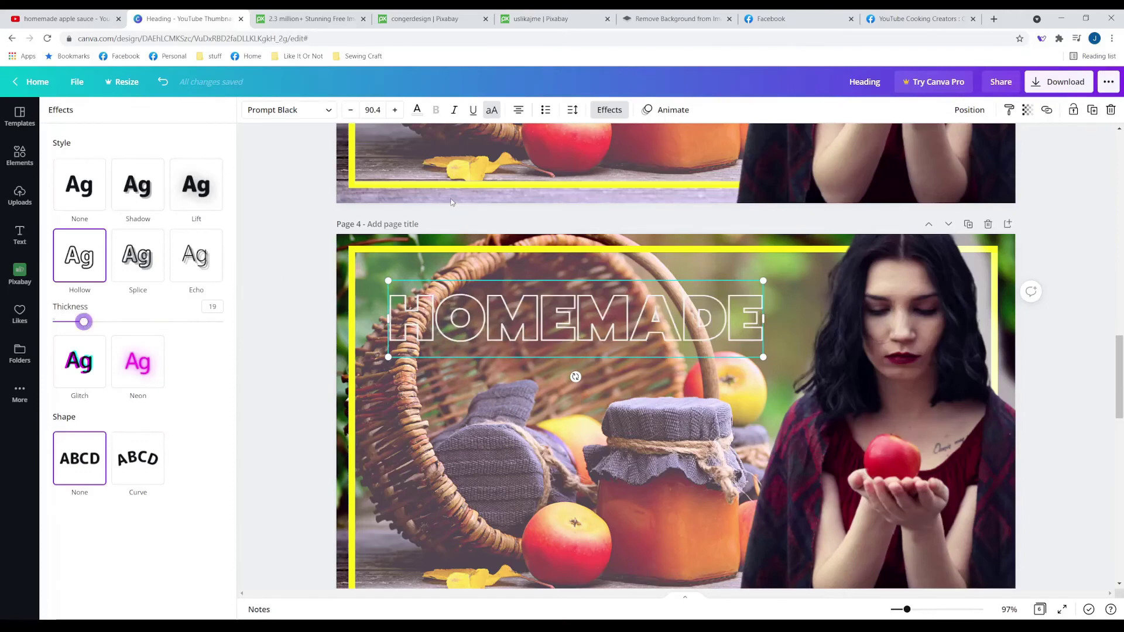
pyautogui.click(416, 110)
pyautogui.click(152, 168)
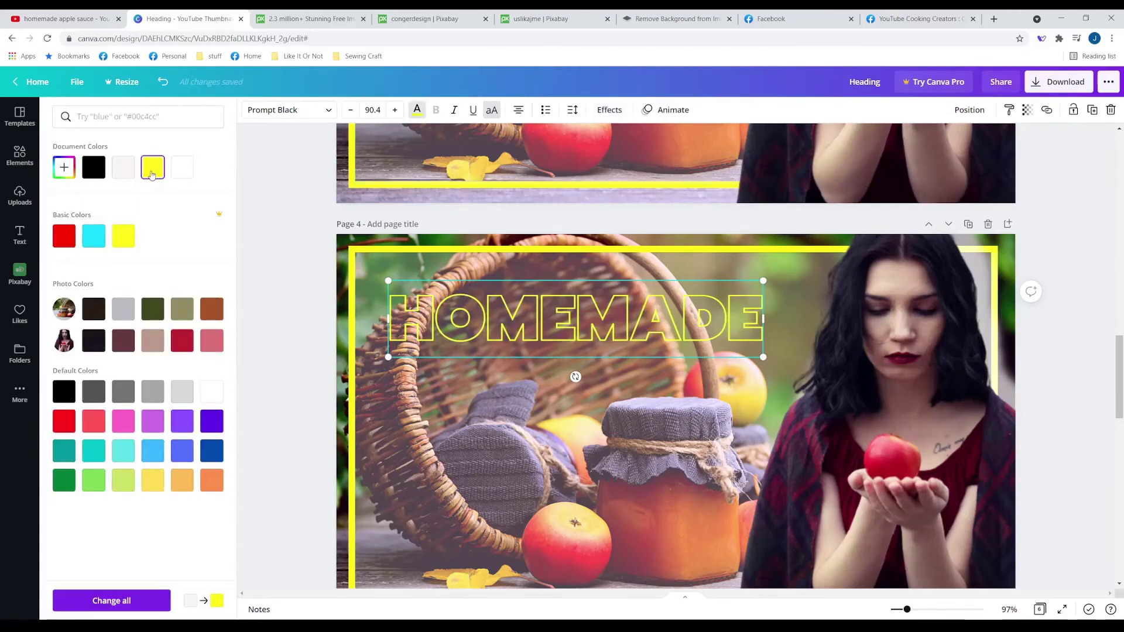
# Step: Apply a black Splice effect to HOMEMADE with thickness 20 and offset 24, and give it the Curve shape
pyautogui.click(610, 110)
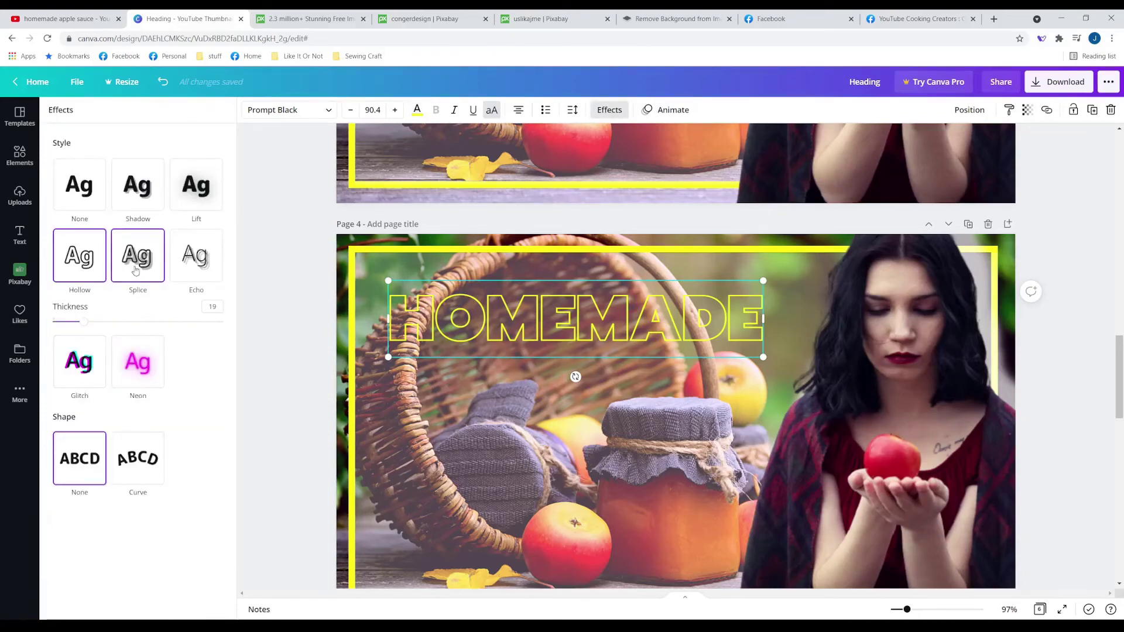
pyautogui.click(135, 270)
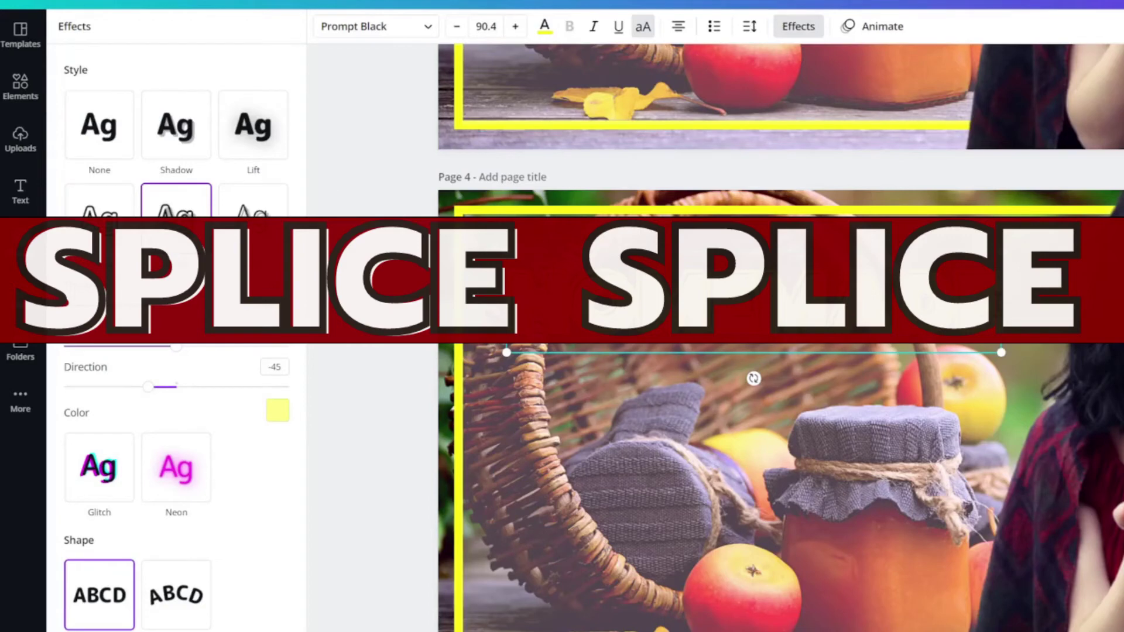
pyautogui.click(276, 419)
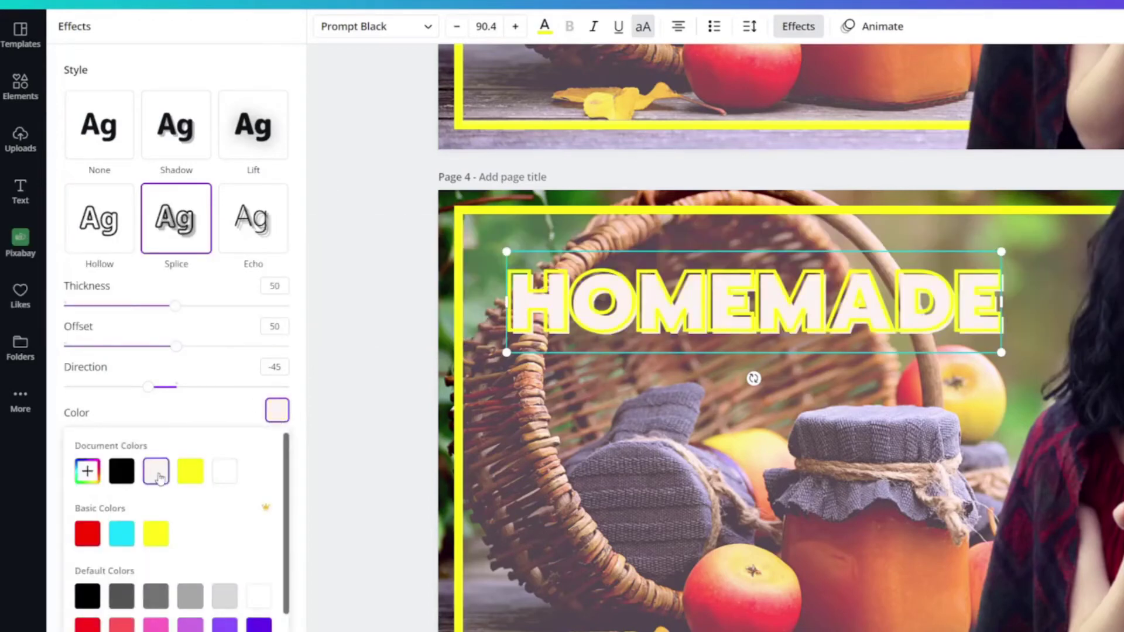
pyautogui.click(121, 471)
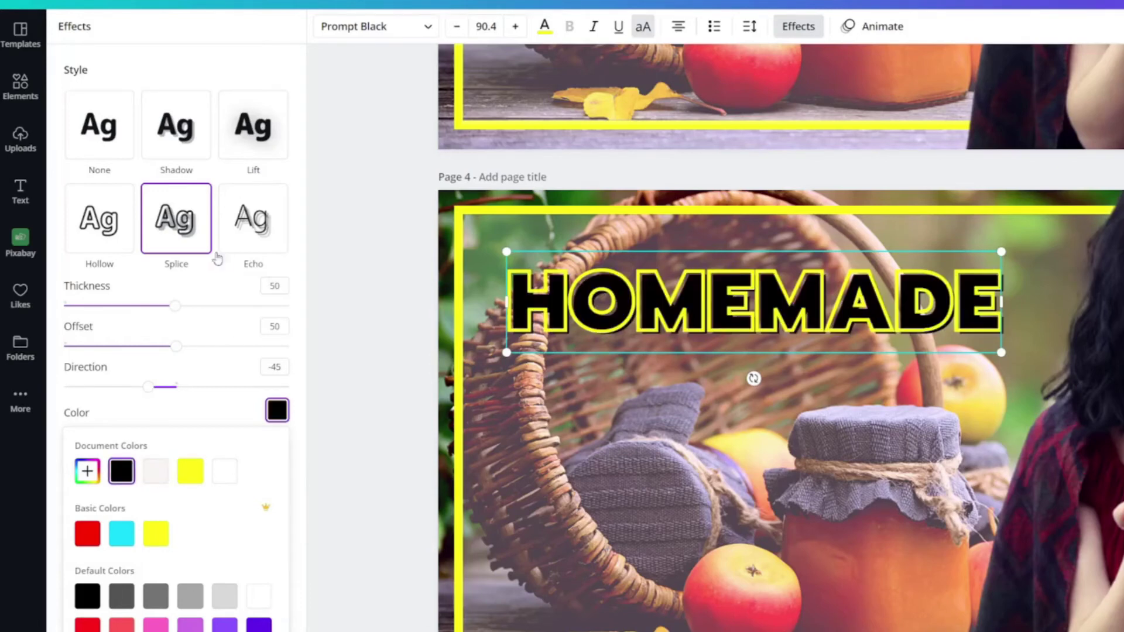
pyautogui.moveTo(197, 309); pyautogui.dragTo(109, 317)
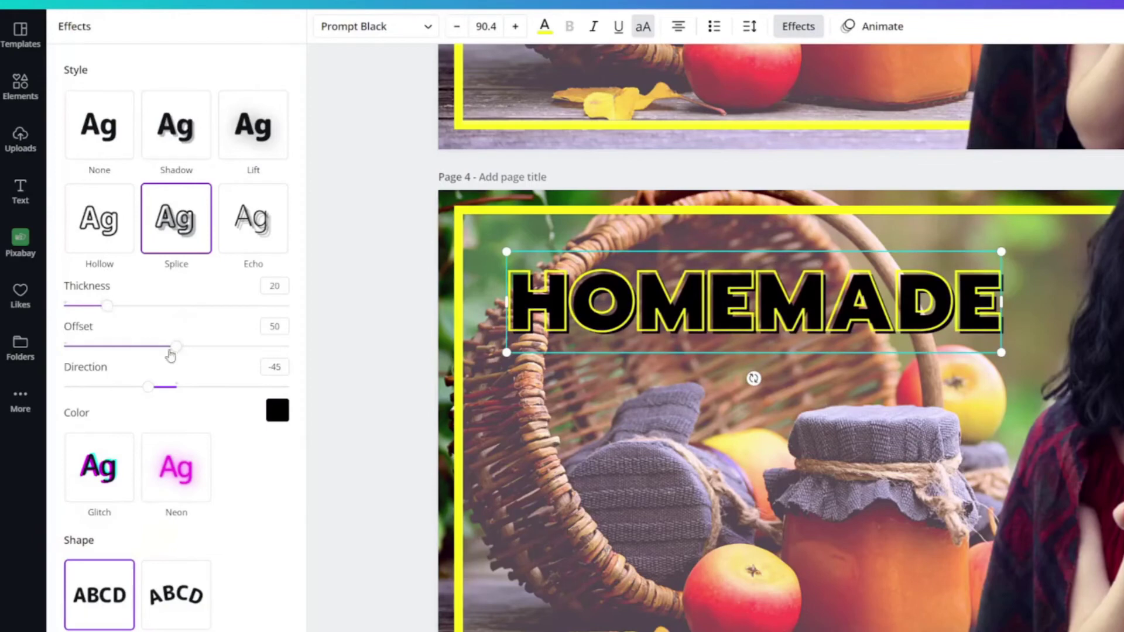
pyautogui.moveTo(179, 350); pyautogui.dragTo(117, 346)
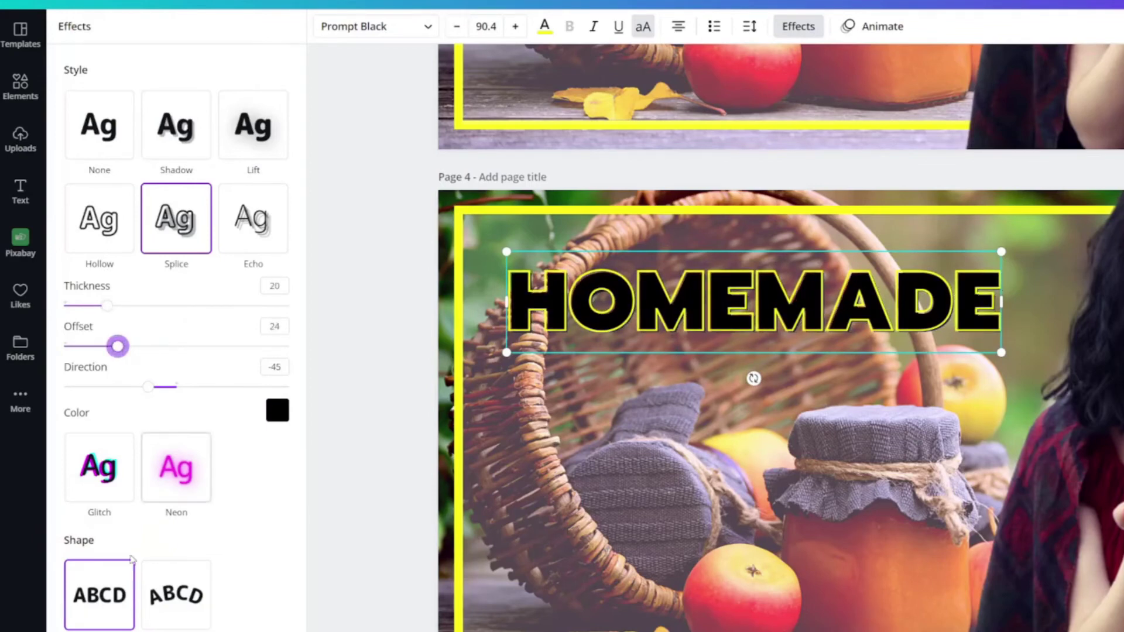
pyautogui.click(167, 621)
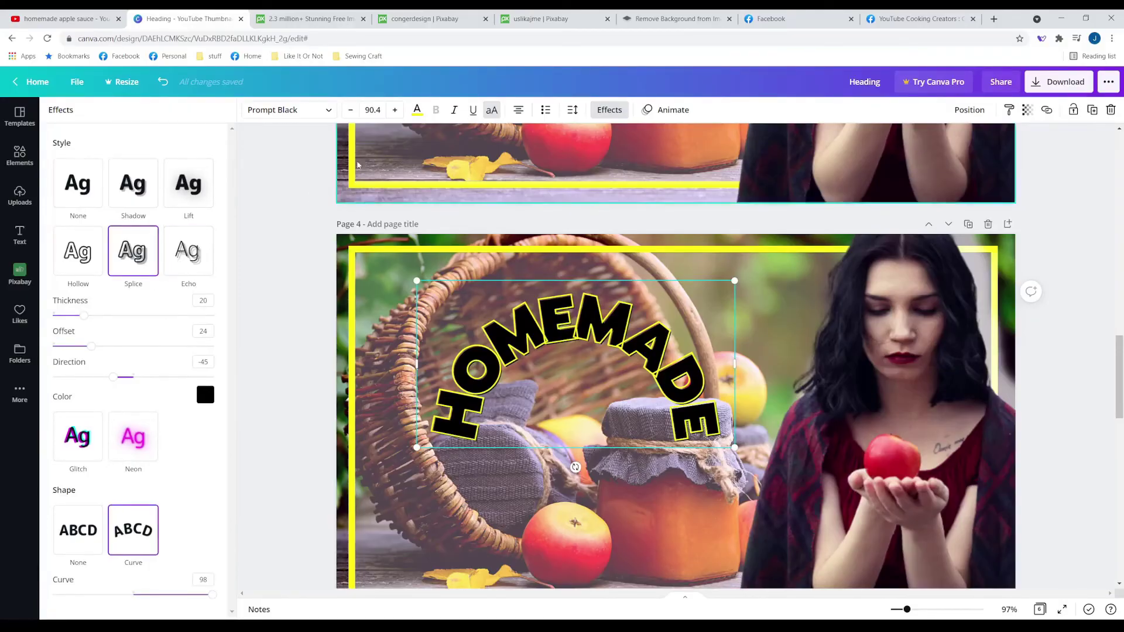
# Step: Recolor HOMEMADE off-white and give it a black Echo effect with offset 38, direction 69 and a curve of -57
pyautogui.click(416, 111)
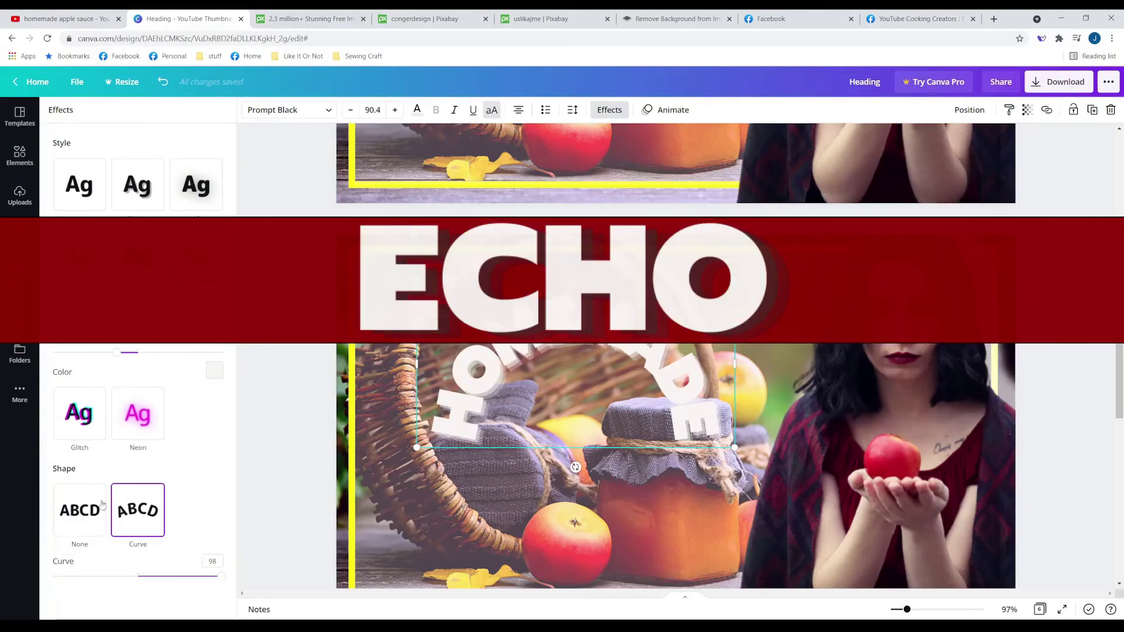
pyautogui.click(103, 504)
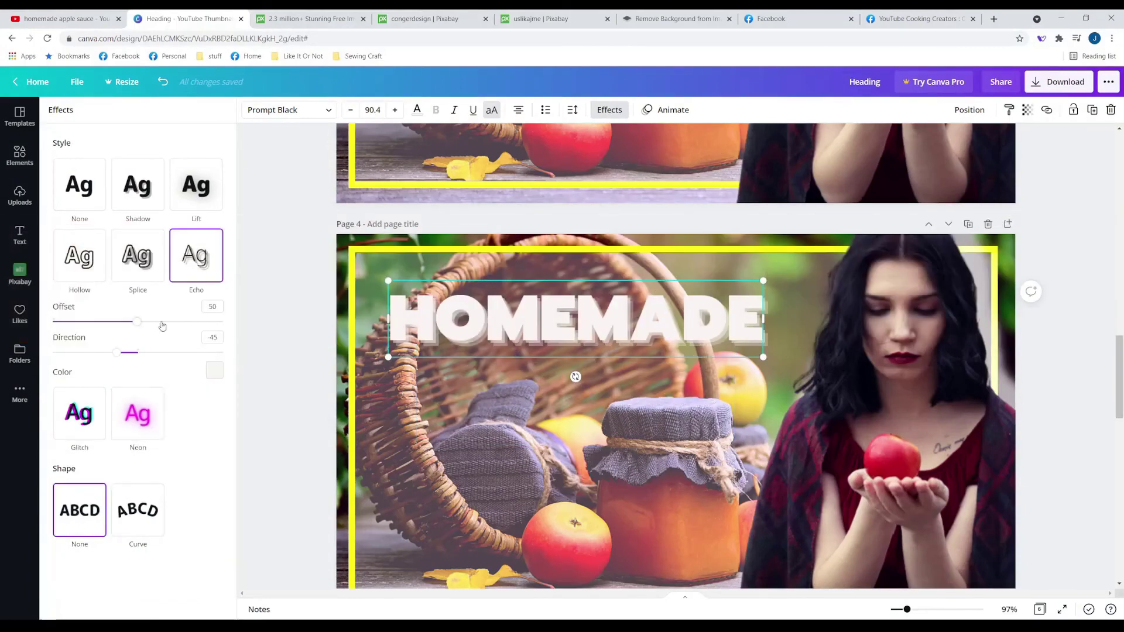
pyautogui.click(216, 371)
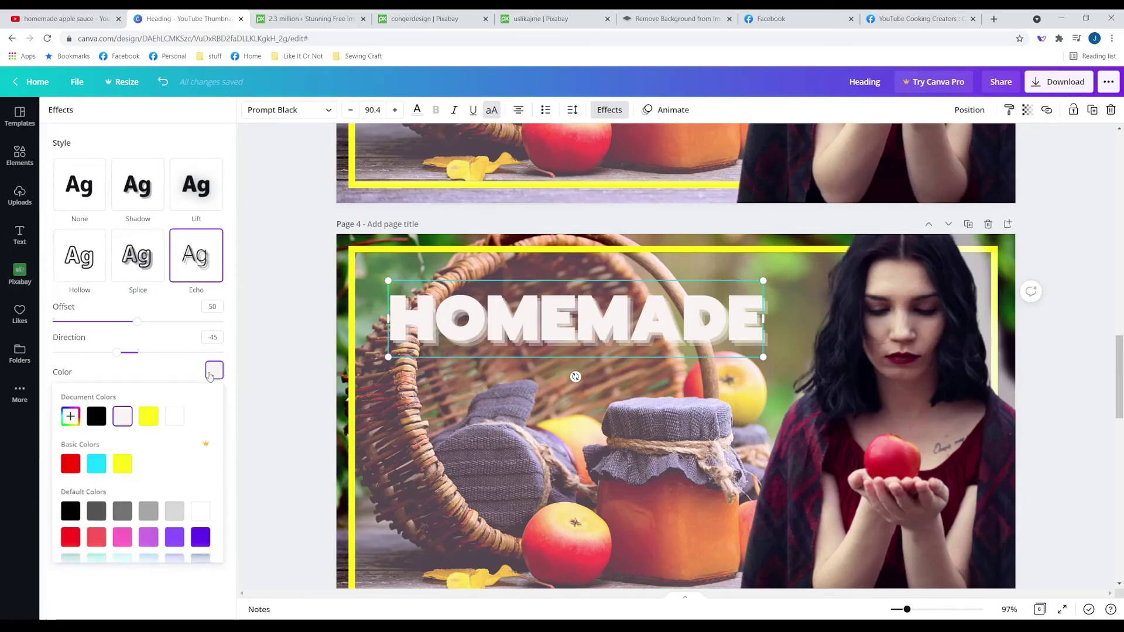
pyautogui.click(95, 418)
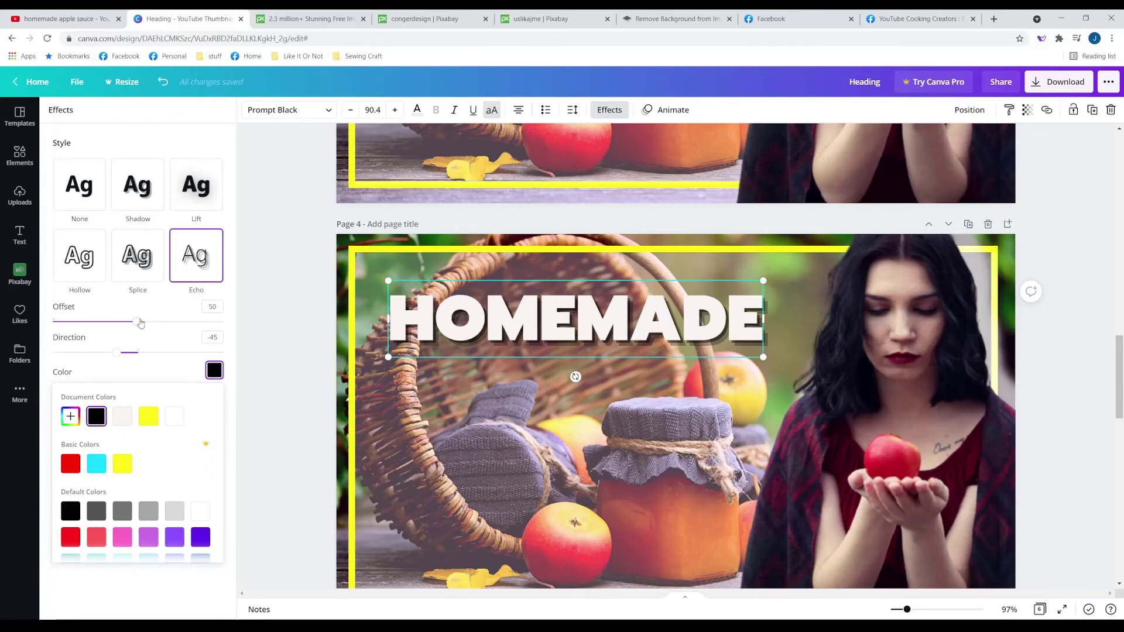
pyautogui.moveTo(132, 325); pyautogui.dragTo(171, 353)
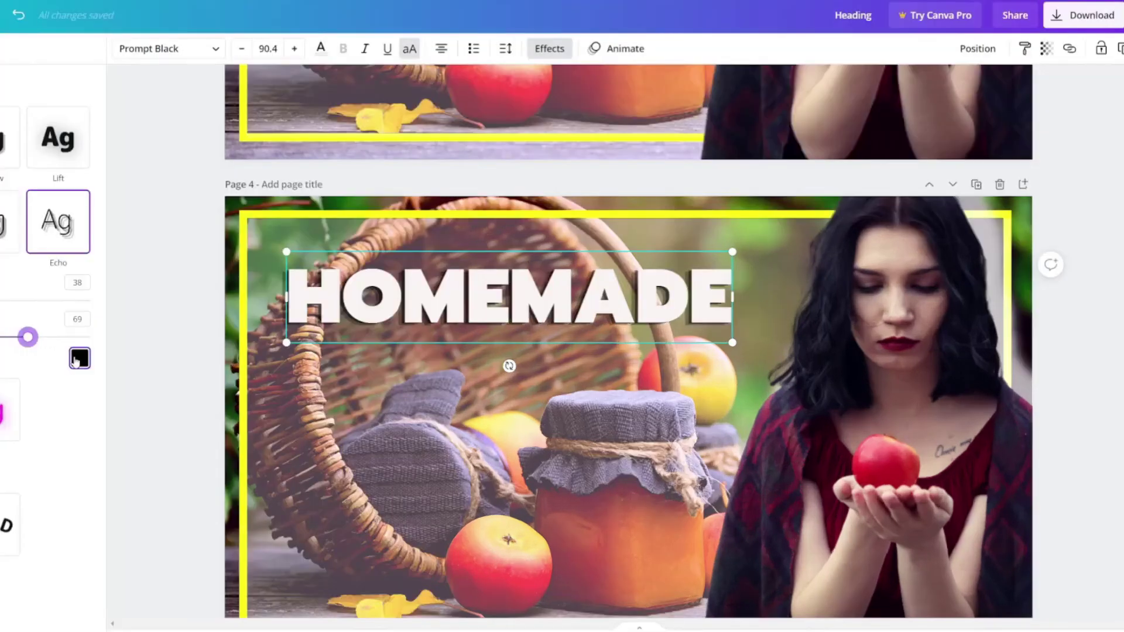
pyautogui.click(10, 525)
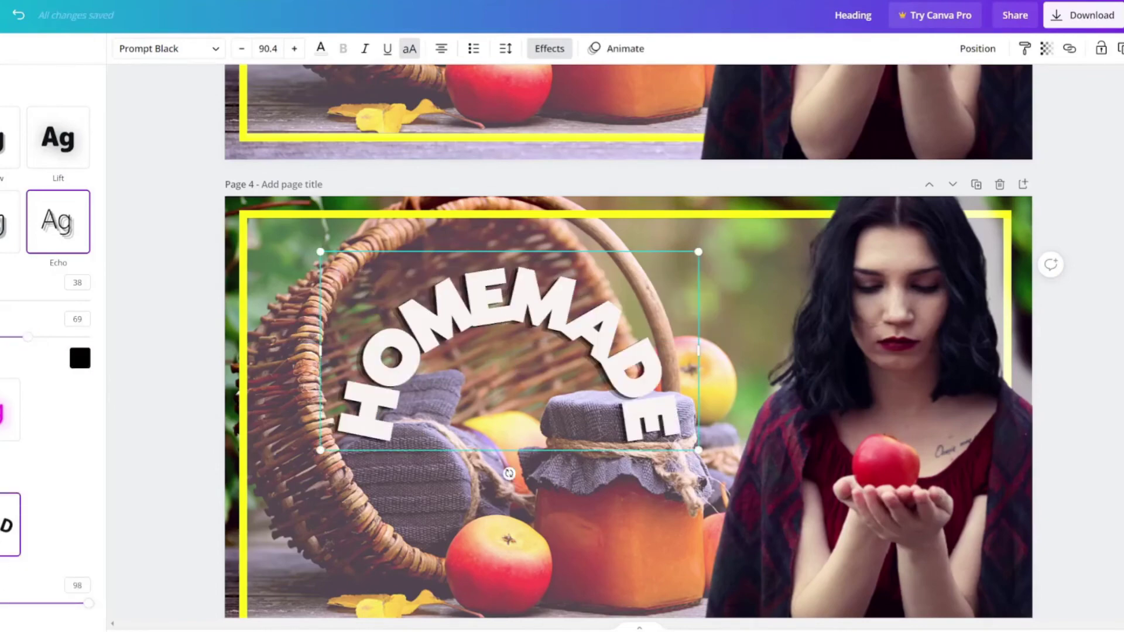
pyautogui.moveTo(88, 603); pyautogui.dragTo(1, 603)
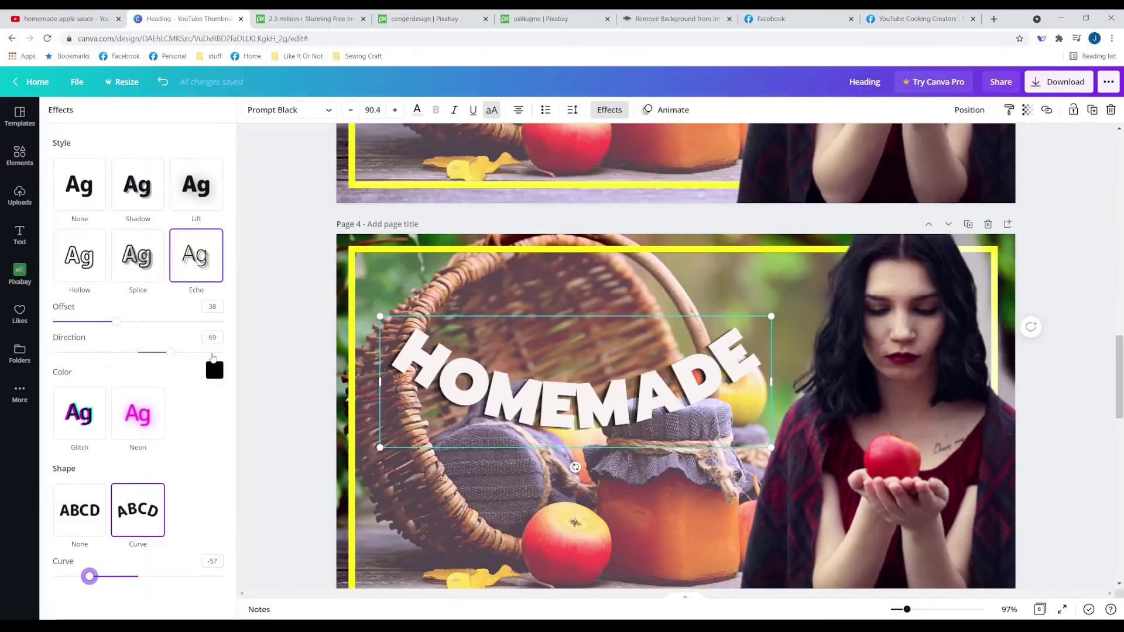
# Step: Apply the Glitch effect to an uncurved HOMEMADE with offset 63 and direction -61, comparing cyan-red with the final cyan-magenta colors
pyautogui.click(85, 428)
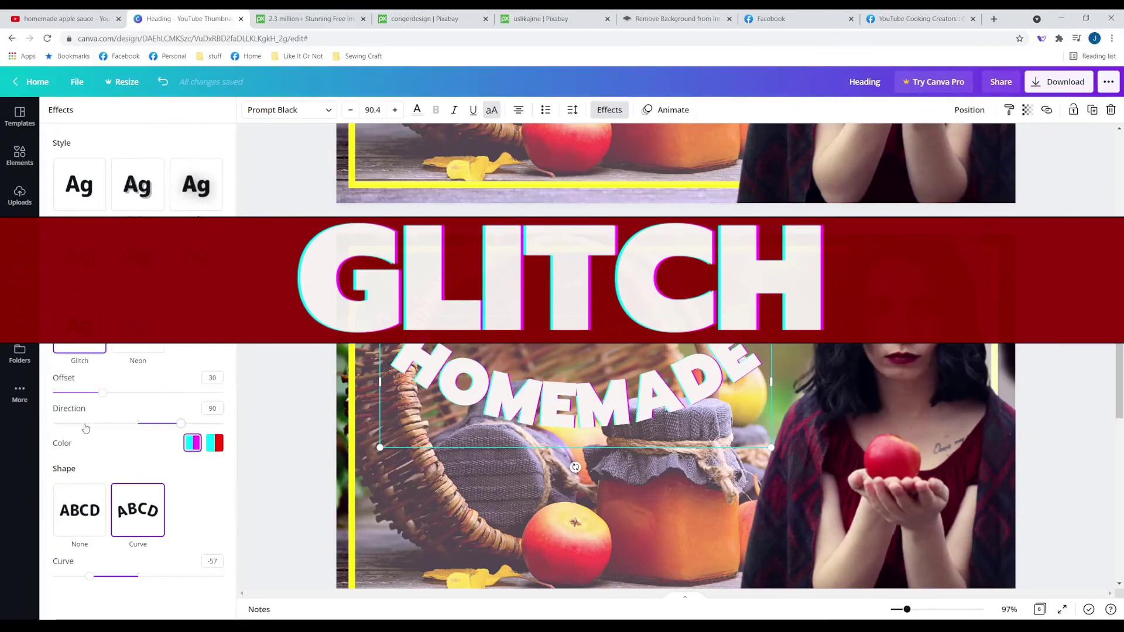
pyautogui.click(89, 495)
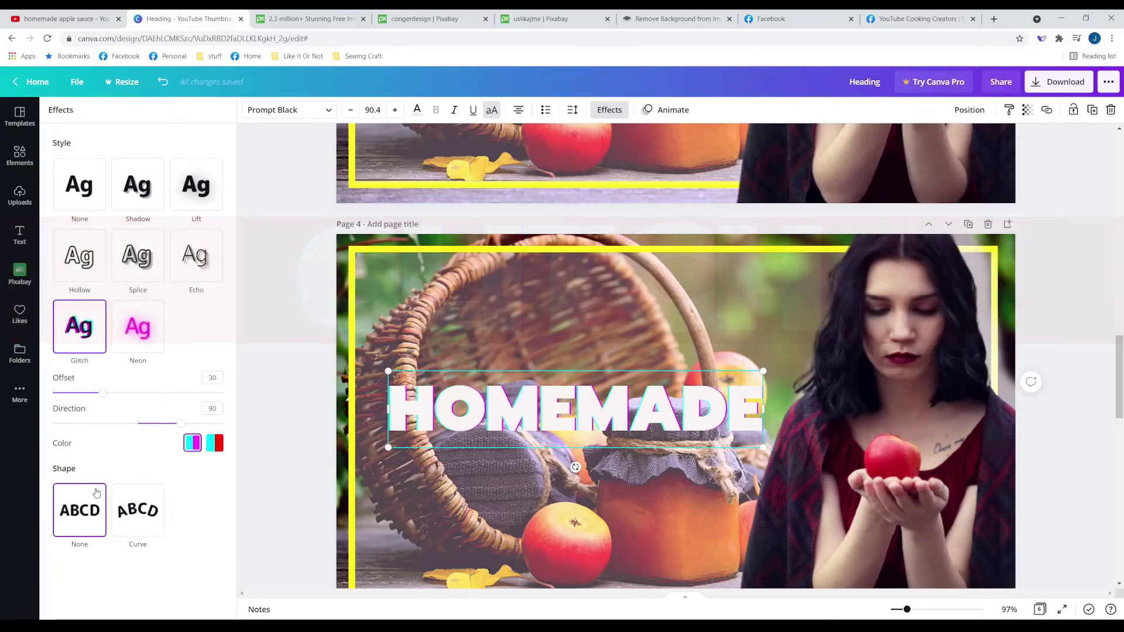
pyautogui.click(157, 392)
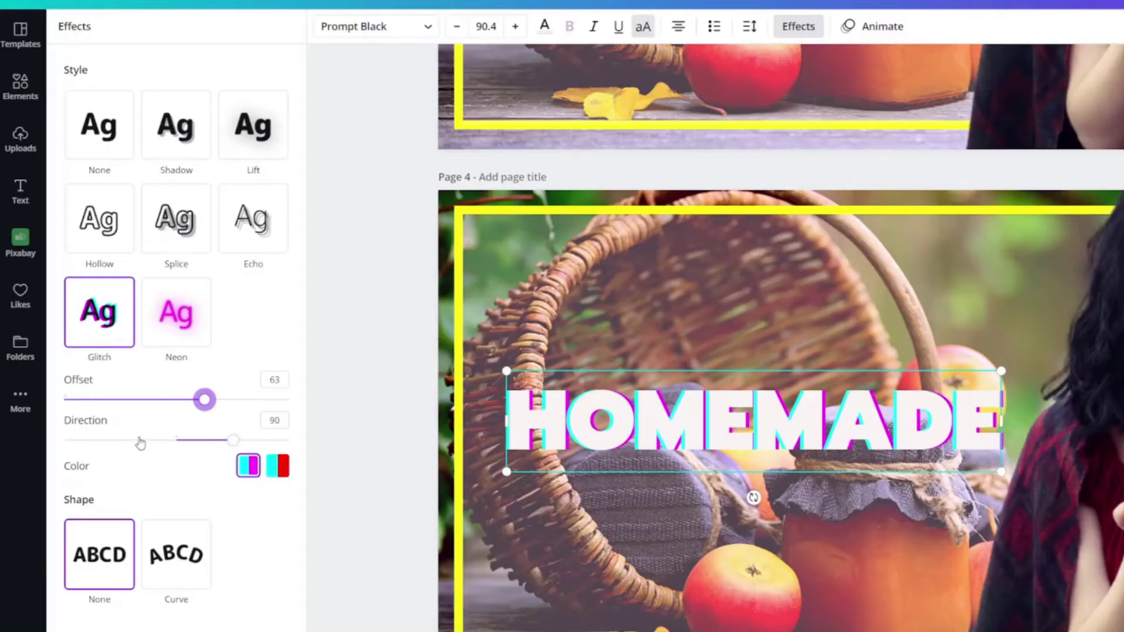
pyautogui.click(140, 443)
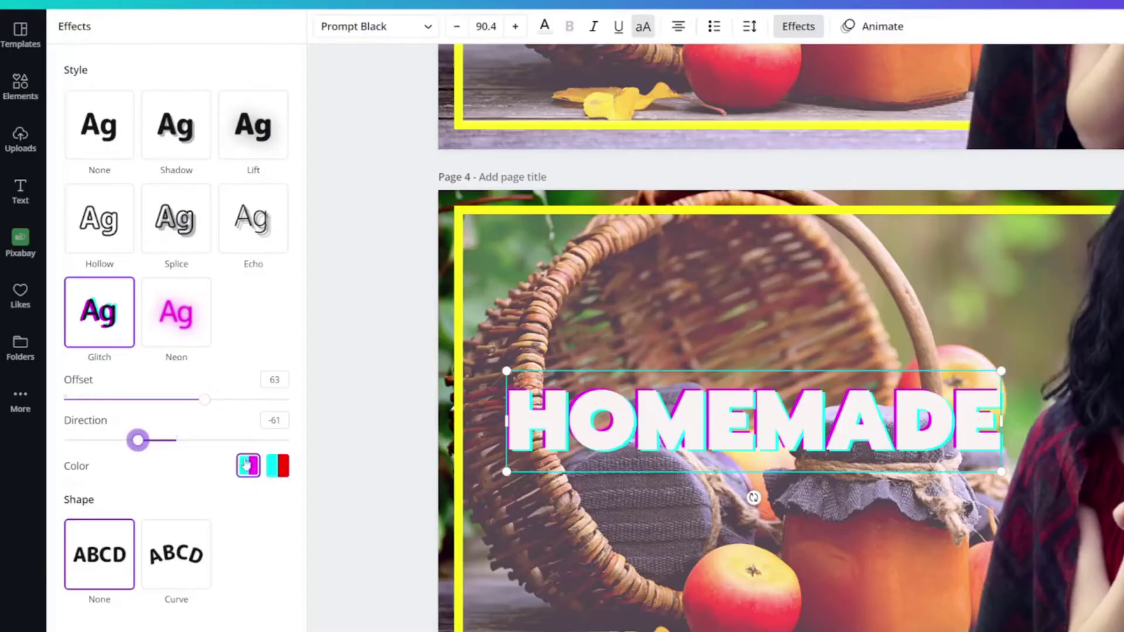
pyautogui.click(279, 467)
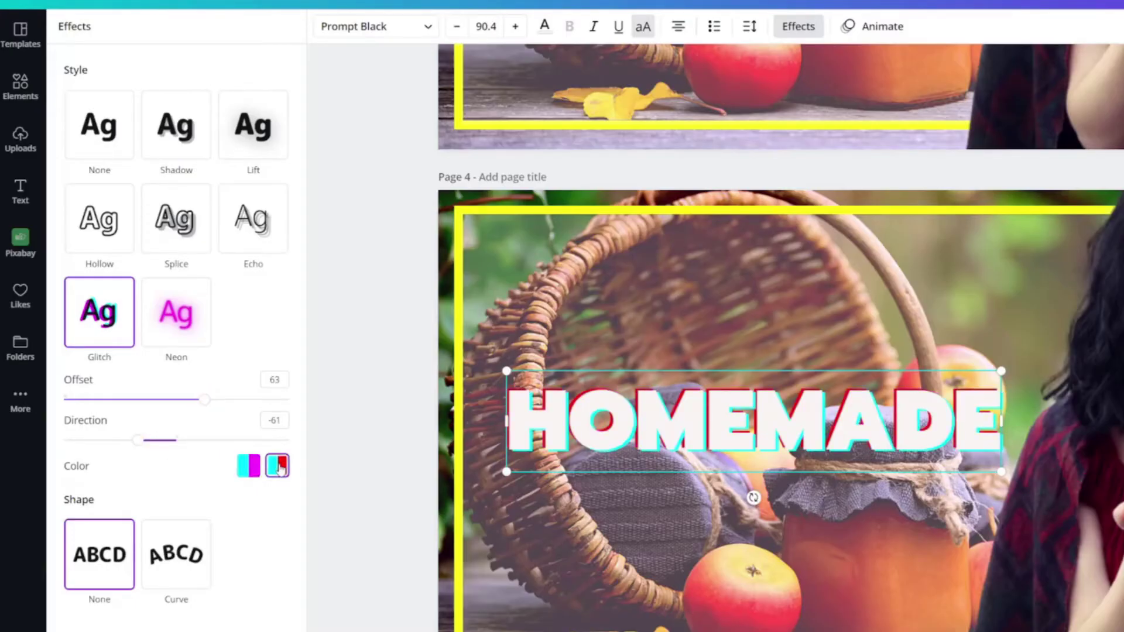
pyautogui.click(248, 467)
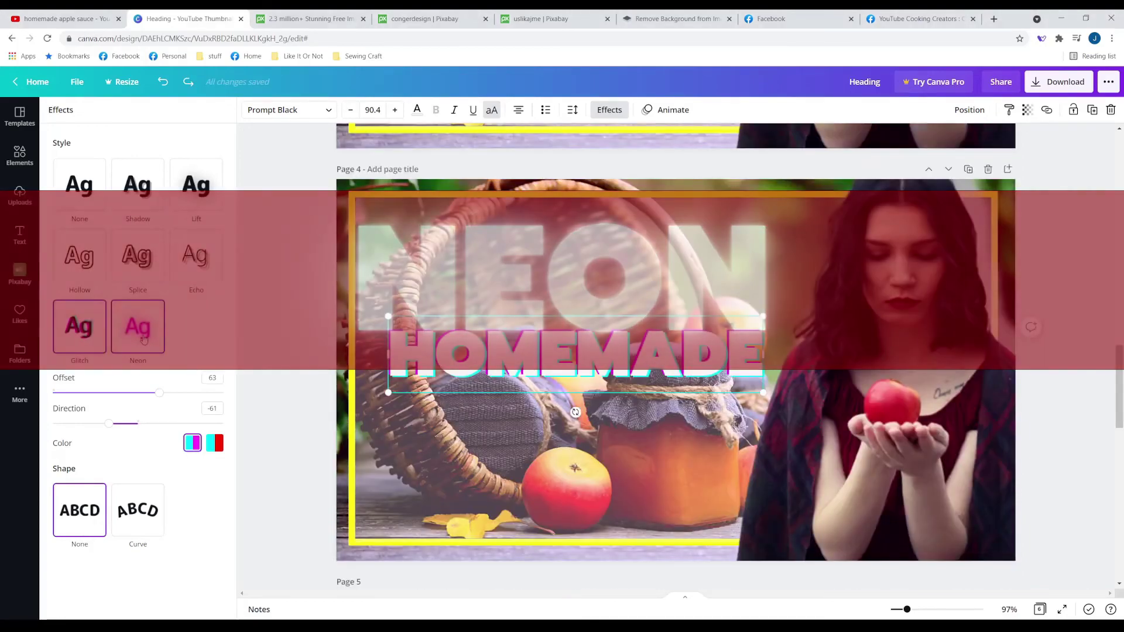
# Step: Apply the Neon effect to HOMEMADE with an intensity of 72 and change the text color to black
pyautogui.click(143, 340)
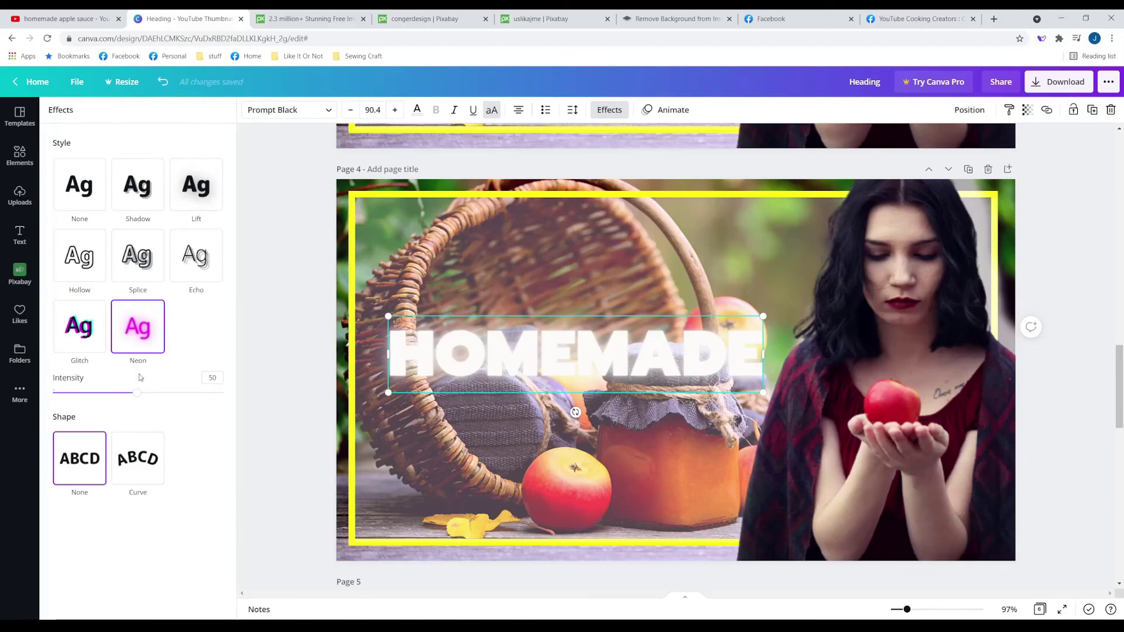
pyautogui.click(175, 392)
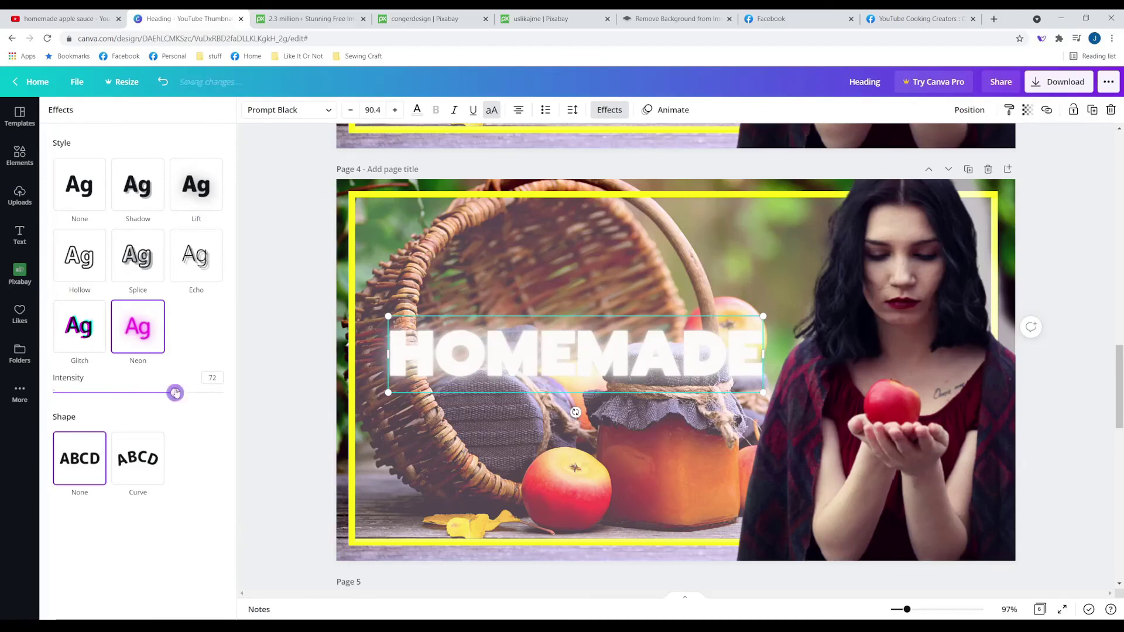
pyautogui.click(417, 110)
pyautogui.click(94, 169)
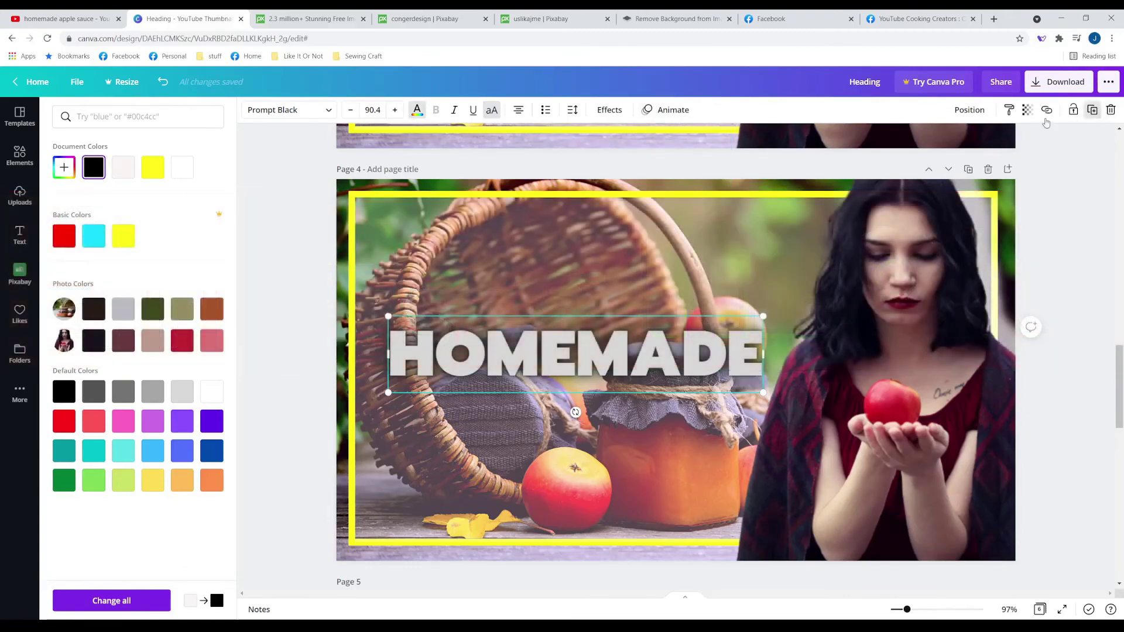
# Step: Duplicate the neon HOMEMADE title, give the copy the Splice effect and align it on top of the original
pyautogui.click(1093, 110)
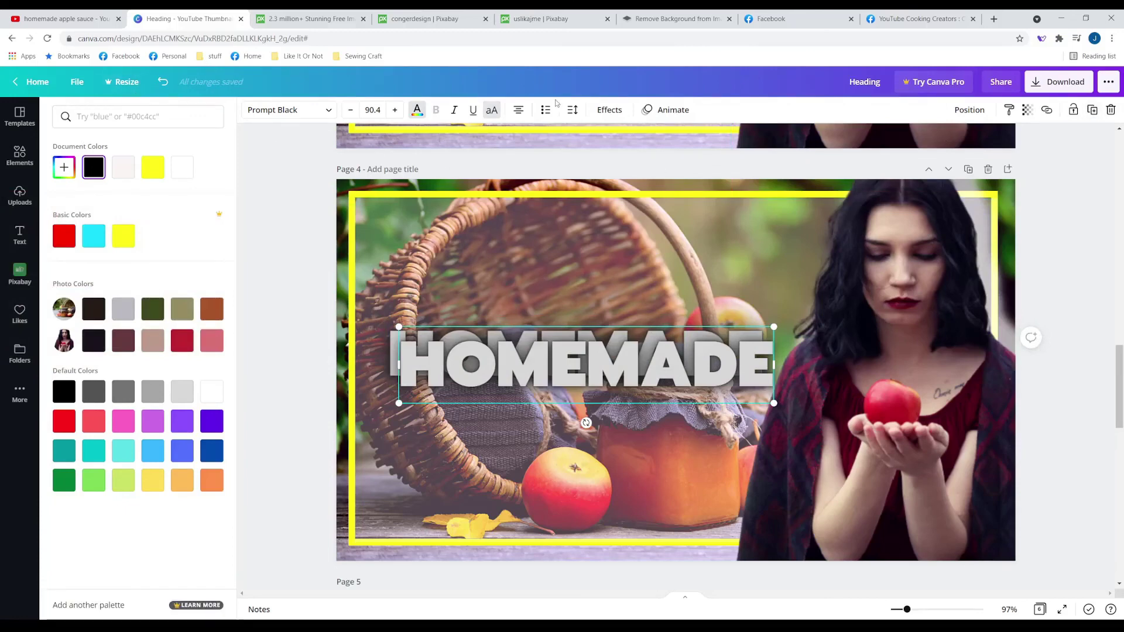
pyautogui.click(609, 110)
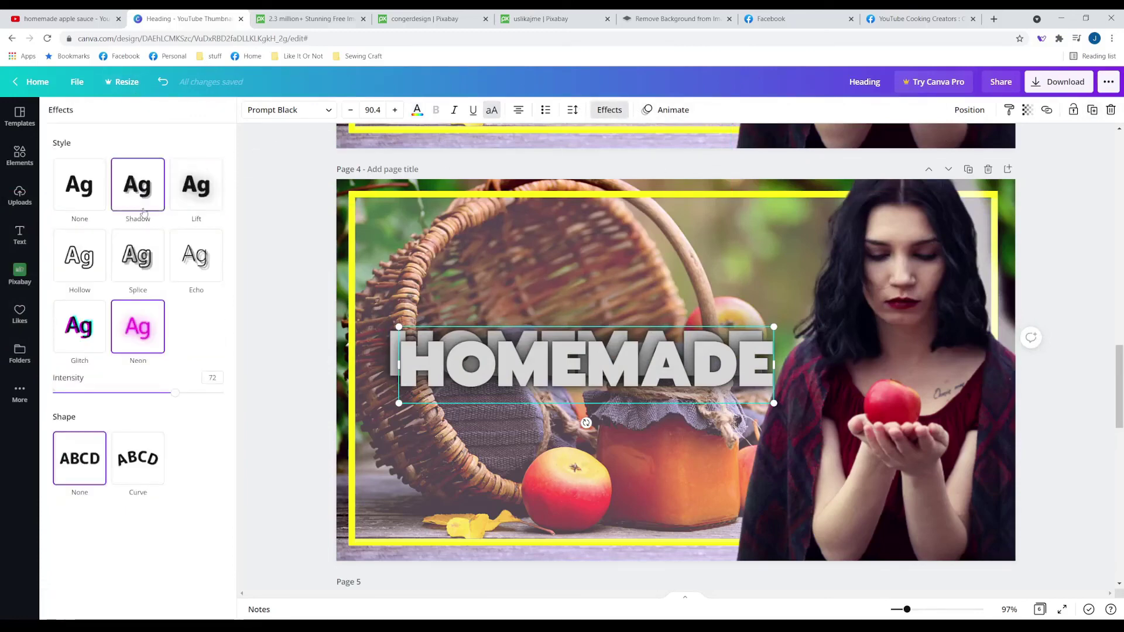
pyautogui.click(142, 260)
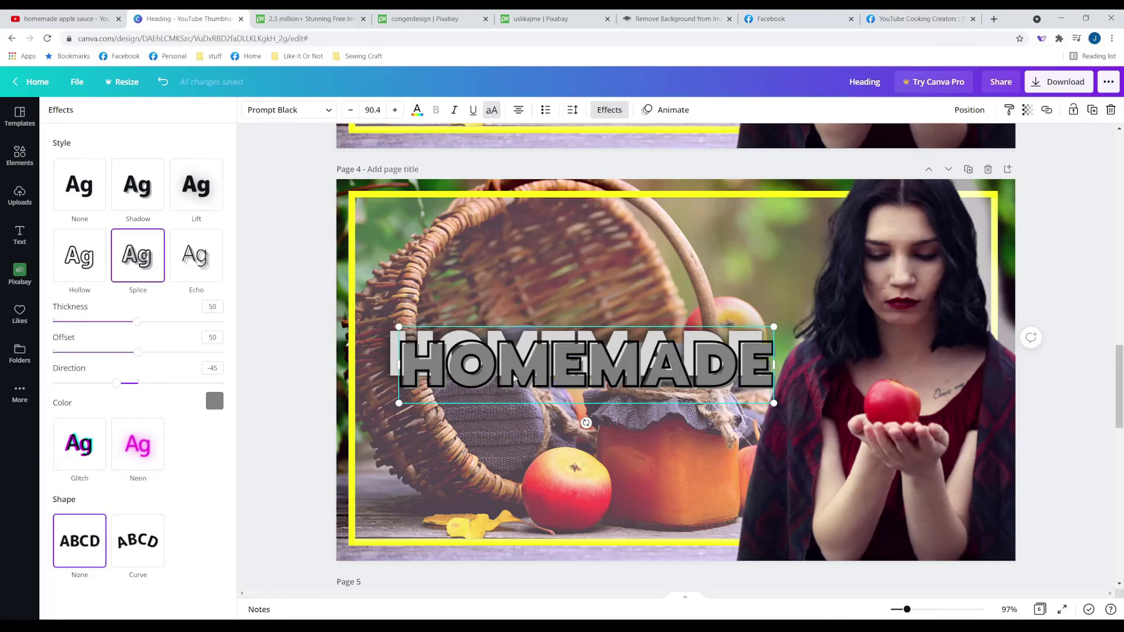
pyautogui.moveTo(507, 364); pyautogui.dragTo(504, 363)
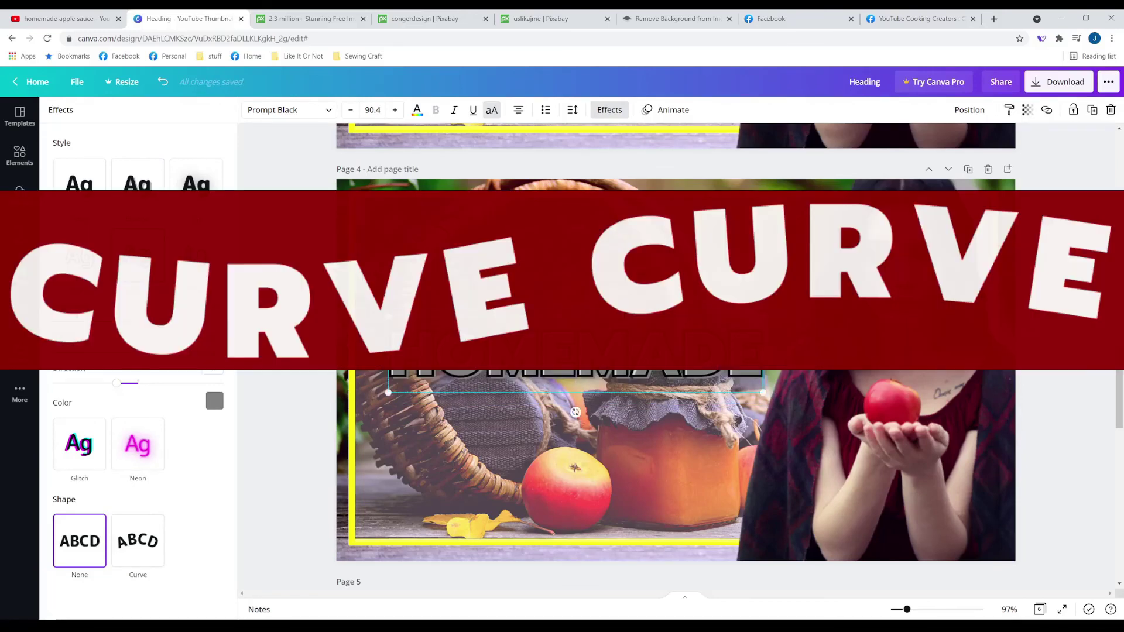
pyautogui.click(506, 410)
# Step: Remove the style effect from the HOMEMADE title and change its text color to off-white
pyautogui.click(527, 358)
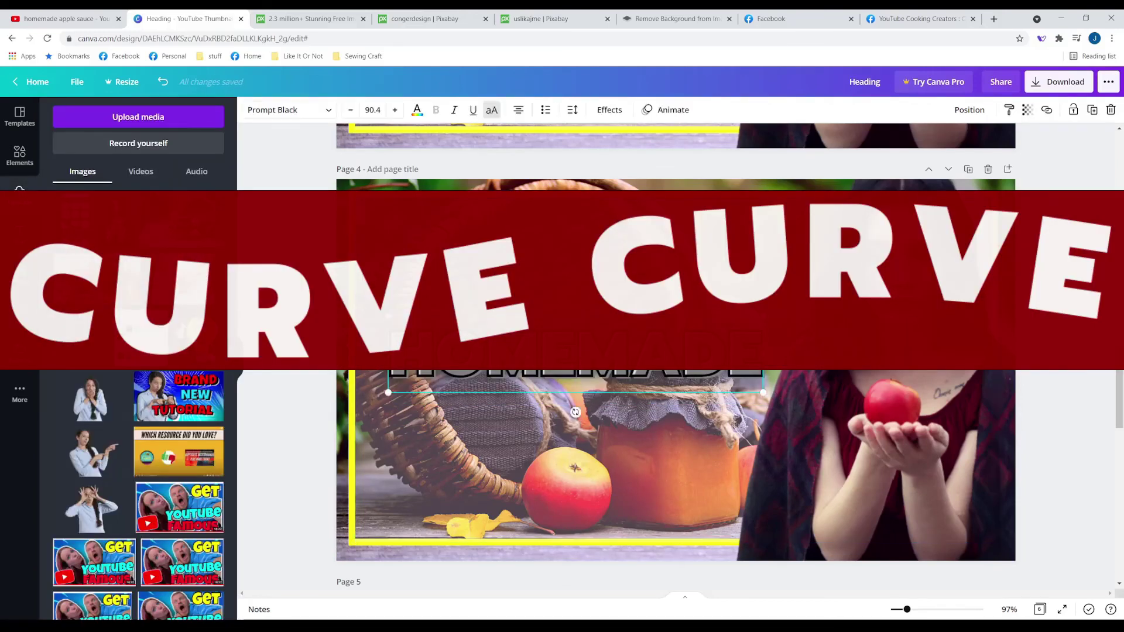
pyautogui.click(609, 110)
pyautogui.click(80, 190)
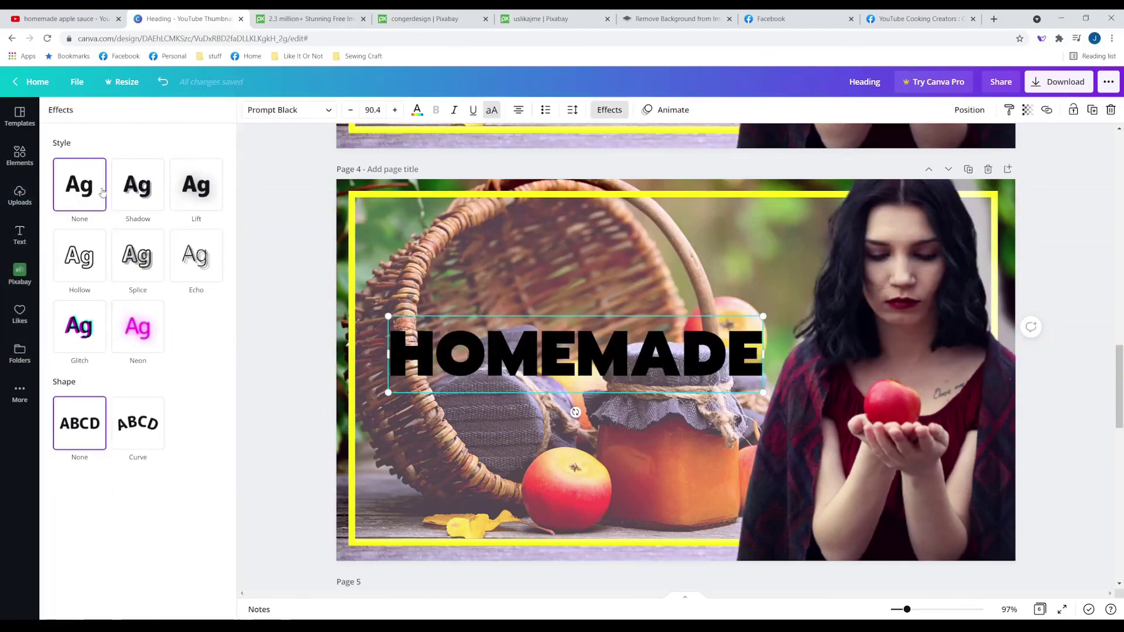
pyautogui.click(417, 109)
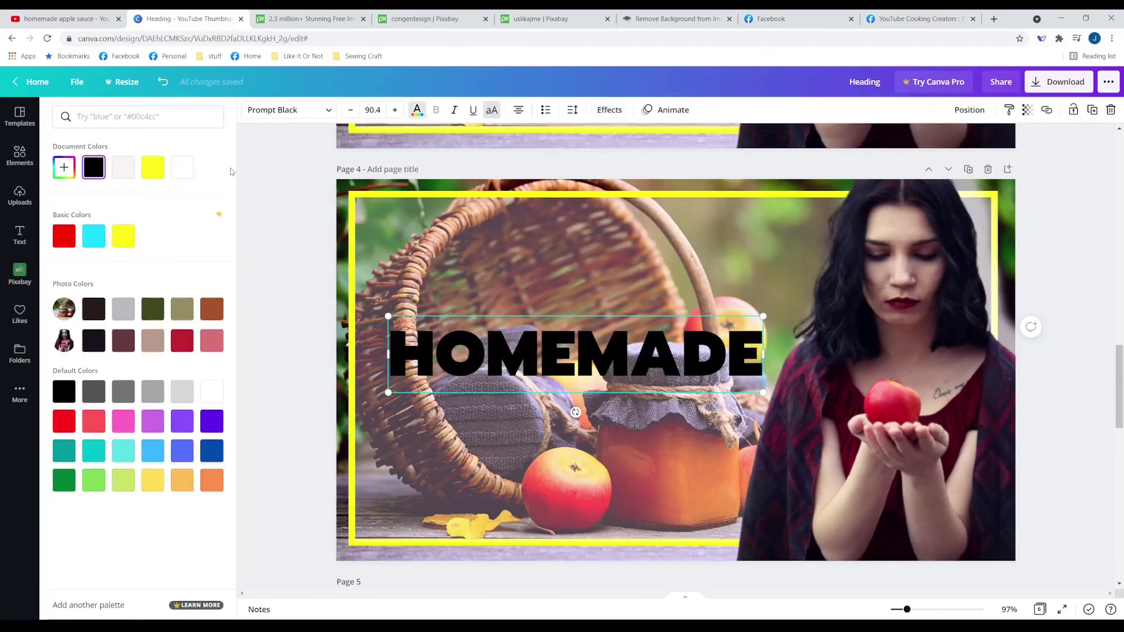
pyautogui.click(123, 167)
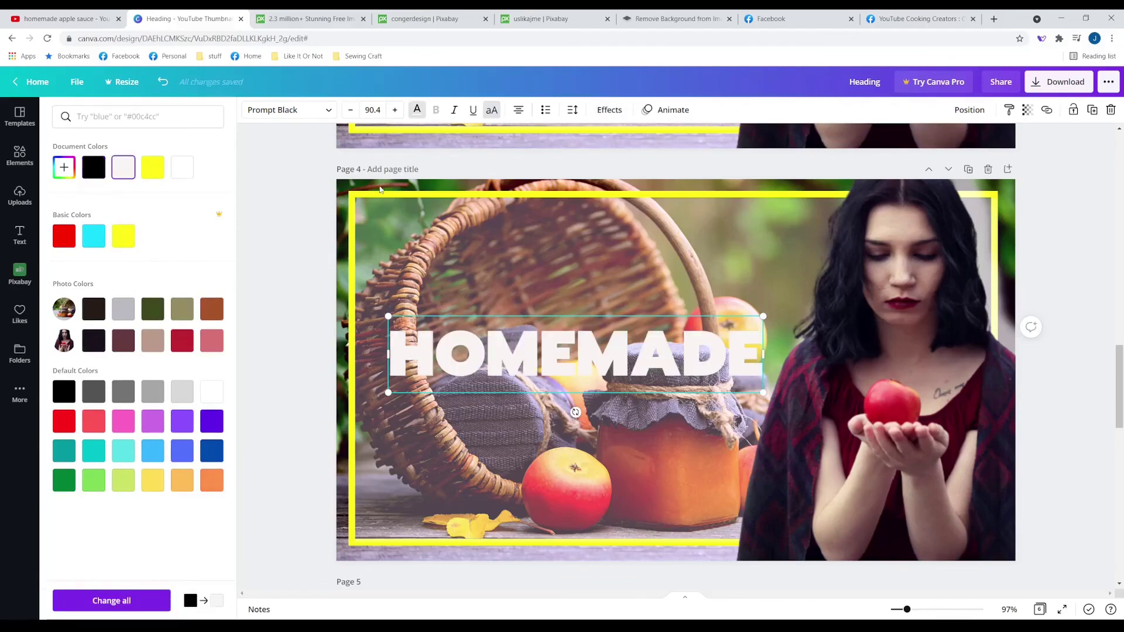
# Step: Apply the Curve shape to HOMEMADE and set the curve value to 30
pyautogui.click(610, 110)
pyautogui.click(134, 435)
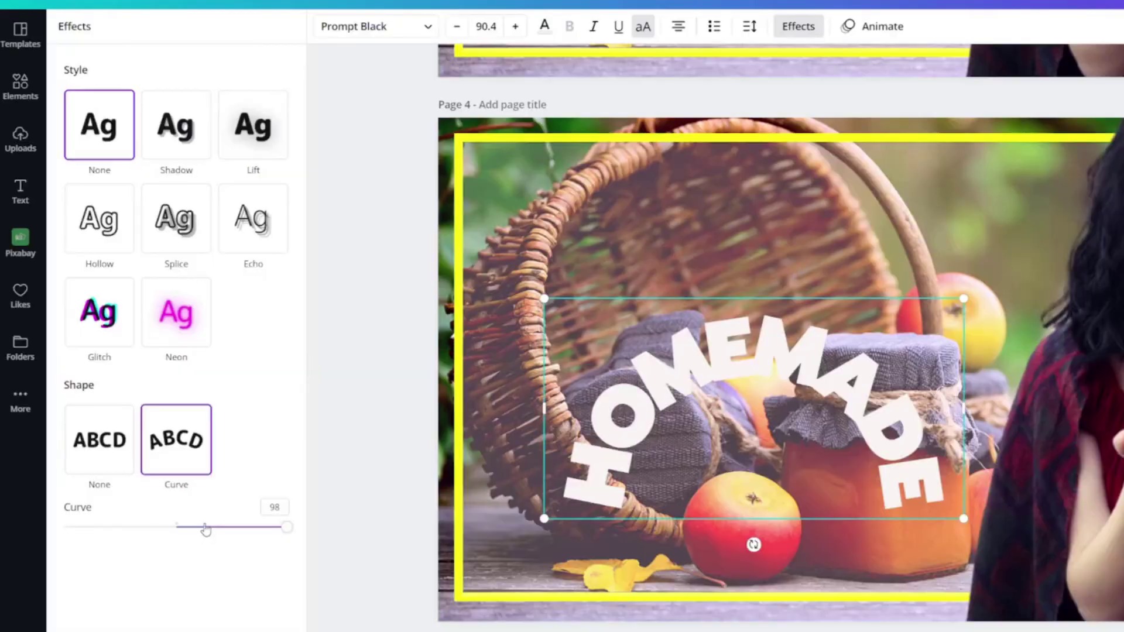
pyautogui.moveTo(159, 496); pyautogui.dragTo(141, 496)
pyautogui.moveTo(180, 534); pyautogui.dragTo(211, 529)
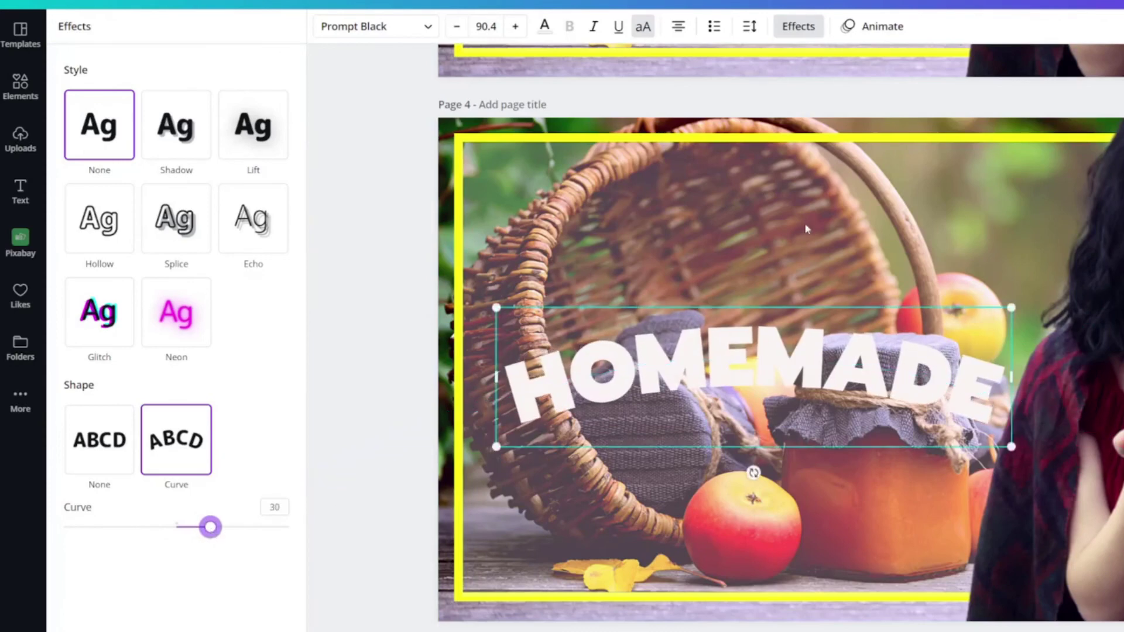
# Step: Set the curved title's letter spacing to 155 and move it higher over the basket
pyautogui.click(750, 30)
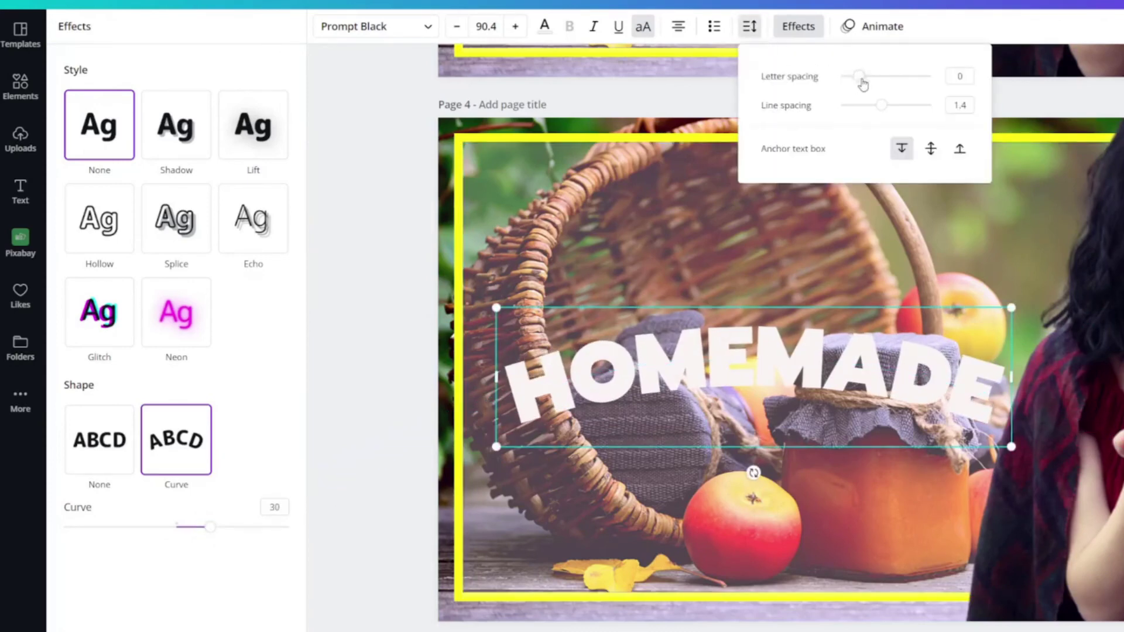
pyautogui.moveTo(863, 84); pyautogui.dragTo(875, 83)
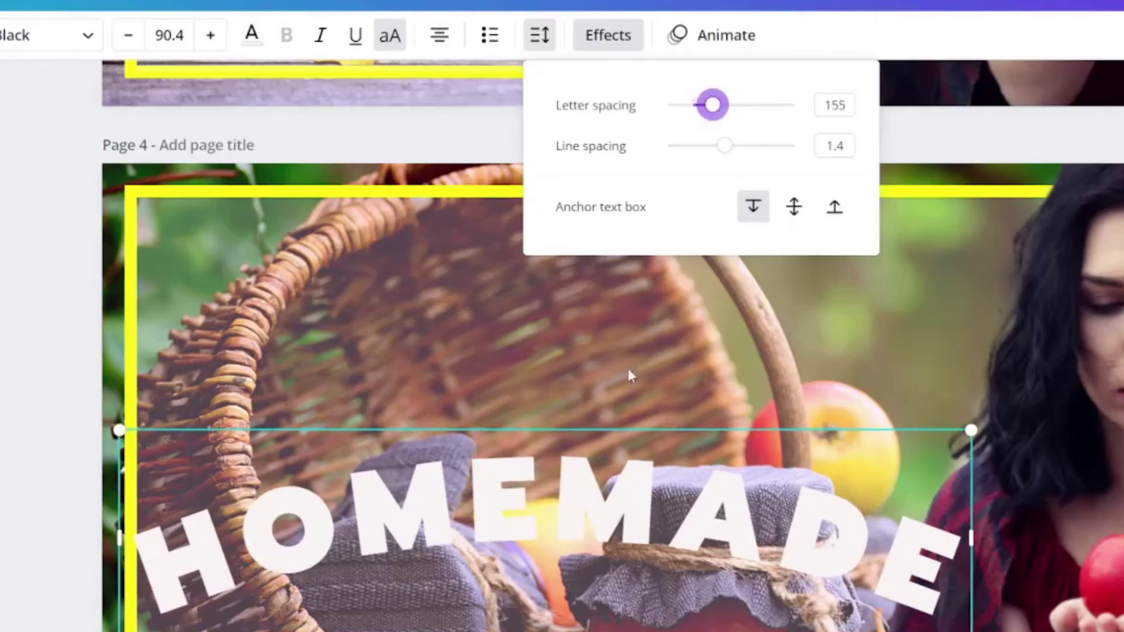
pyautogui.click(596, 340)
pyautogui.moveTo(609, 451); pyautogui.dragTo(612, 308)
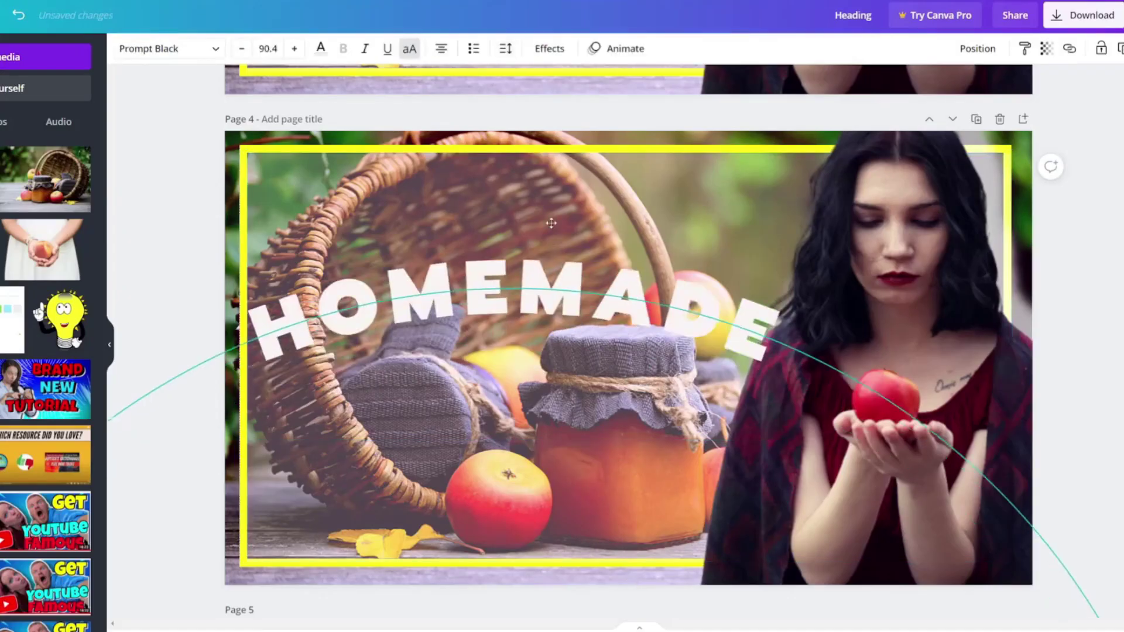
pyautogui.moveTo(551, 223); pyautogui.dragTo(551, 144)
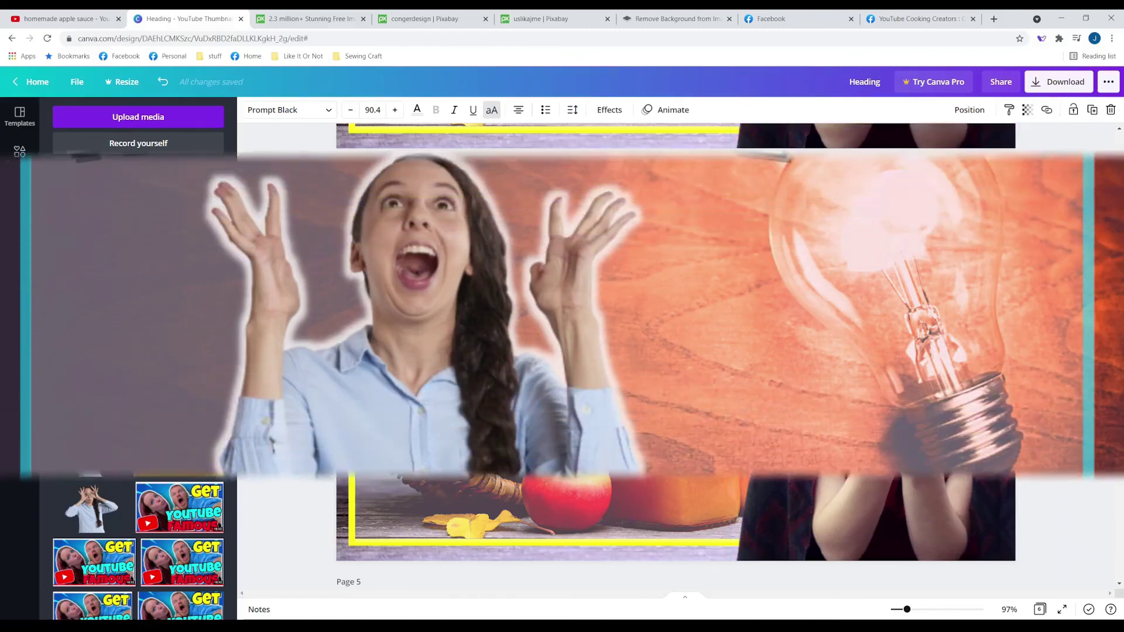